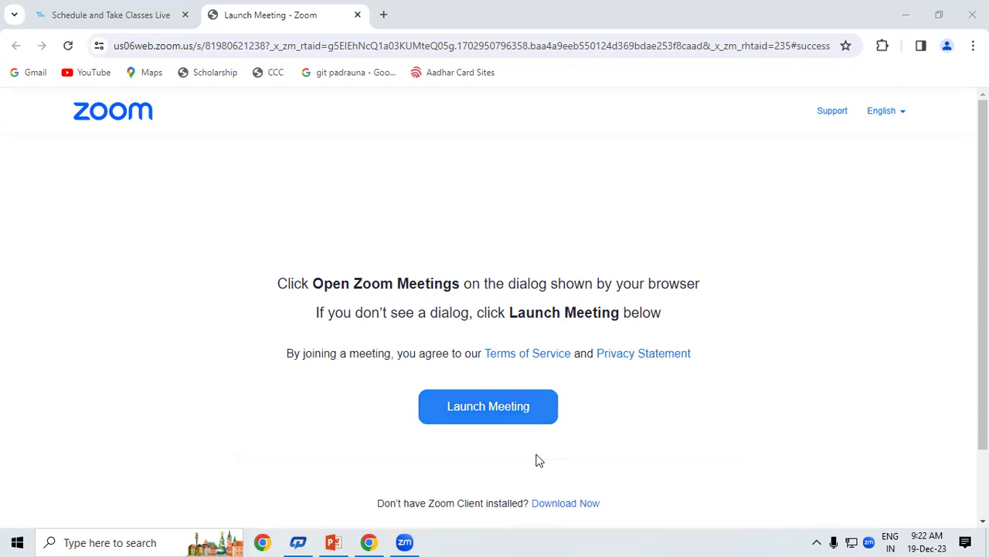
Switch from Zoom's launch page to the PowerPoint slide 'MS OFFICE 2013'
click(333, 542)
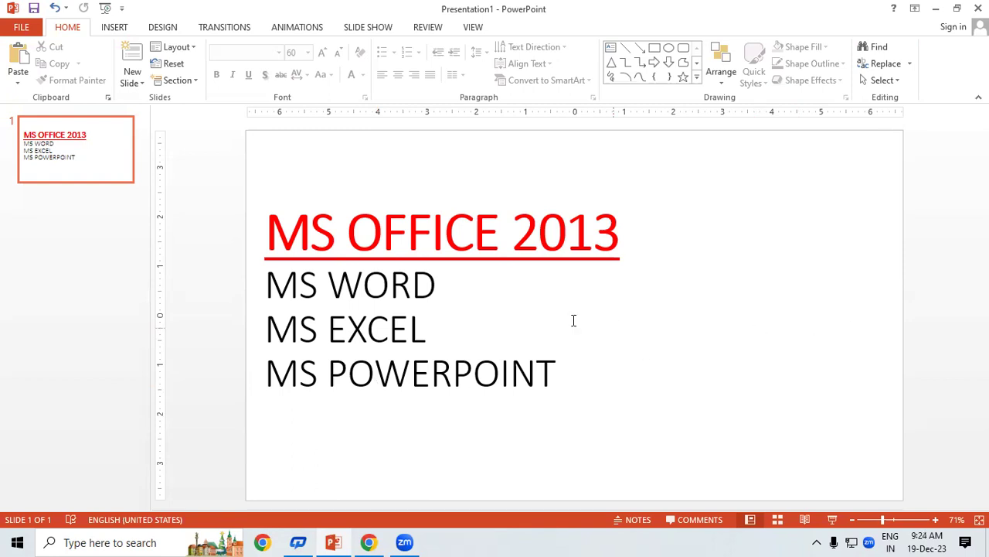
Select the MS WORD, MS EXCEL and MS POWERPOINT lines and apply the Algerian font
click(425, 278)
click(445, 289)
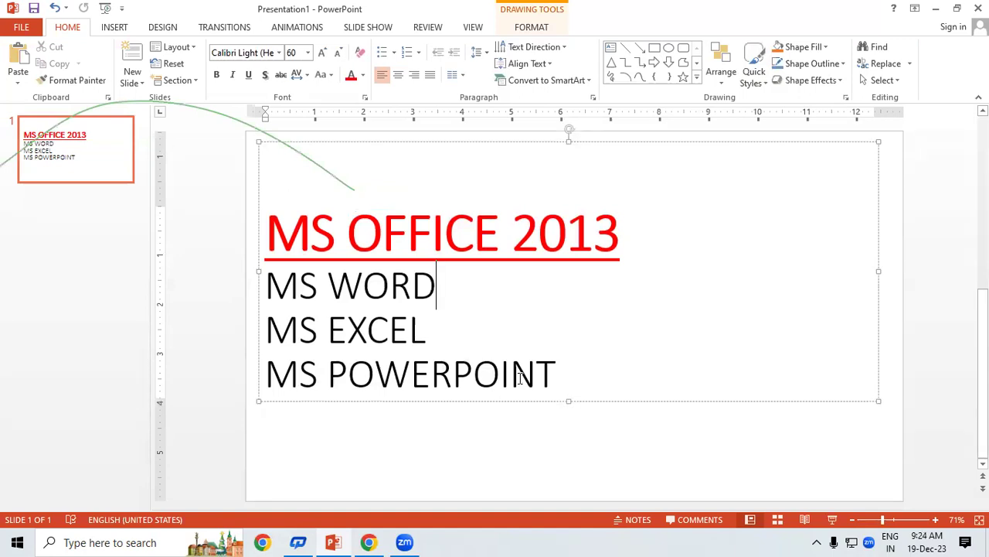
click(565, 375)
click(452, 376)
drag(267, 283, 557, 379)
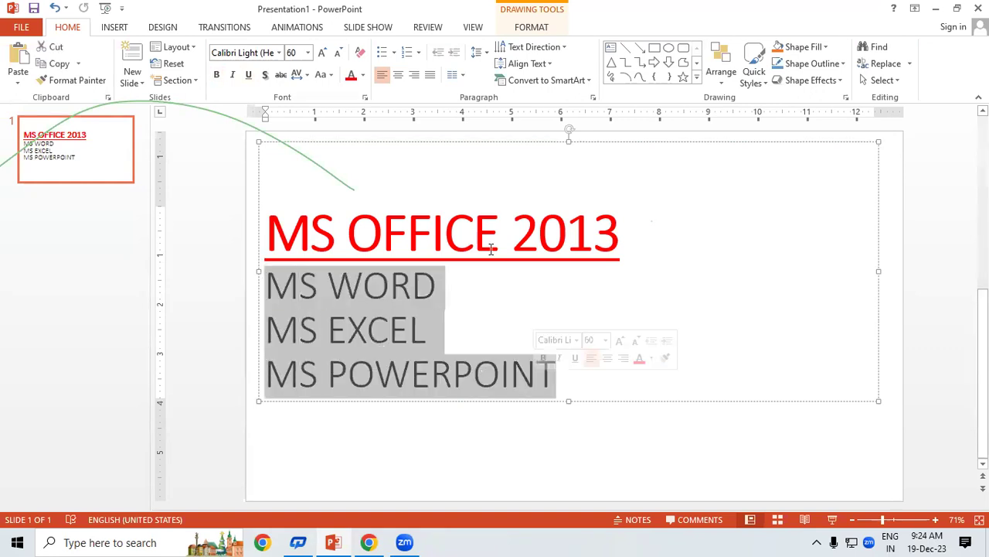
click(280, 54)
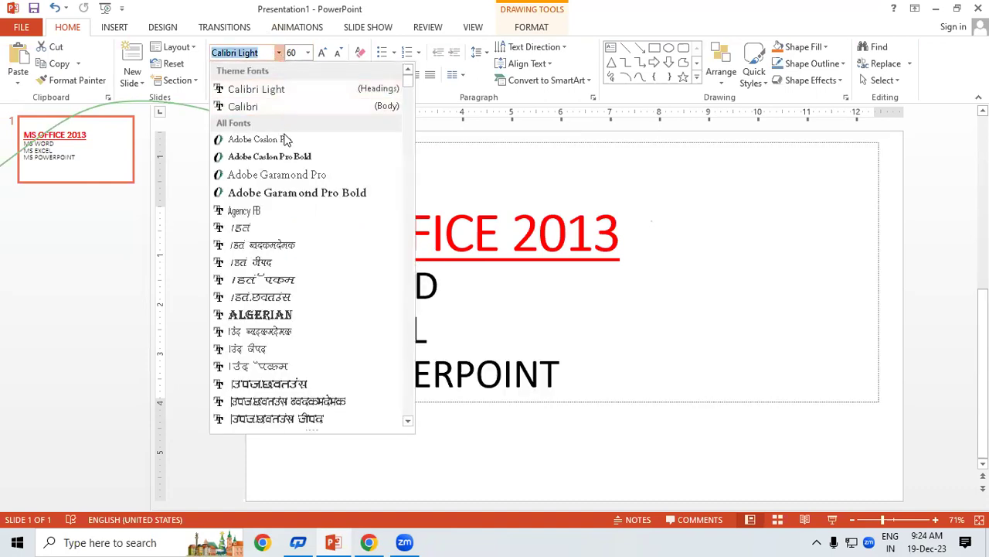
click(293, 320)
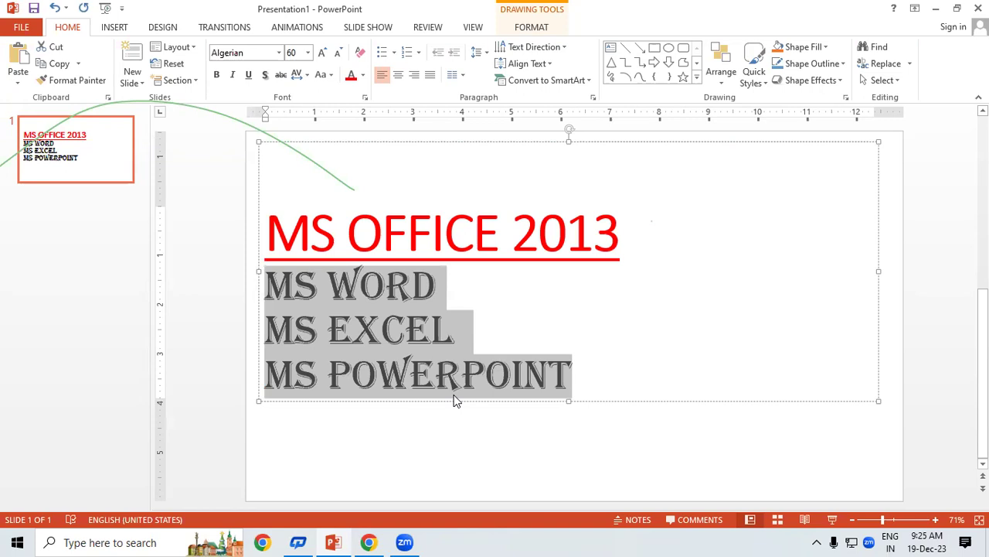
right_click(443, 377)
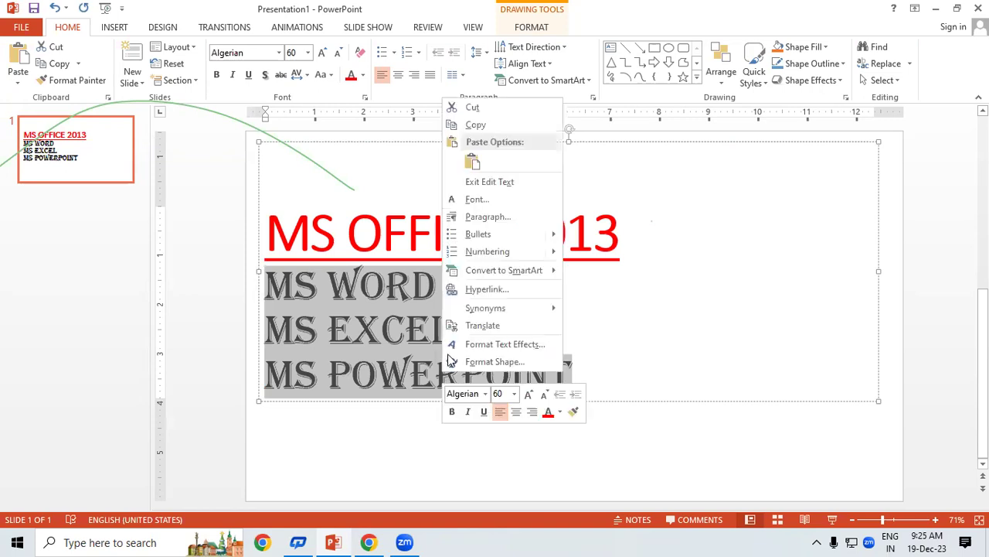
Cut the three body lines, then shrink the title box and move it toward the top centre
click(471, 109)
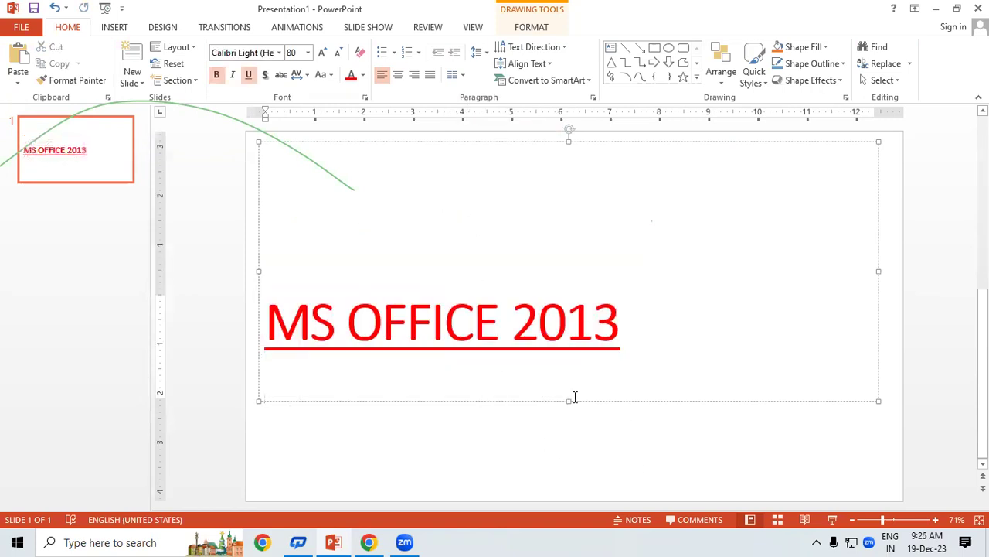
mouse_move(567, 400)
mouse_down()
mouse_move(564, 244)
mouse_move(579, 281)
mouse_up()
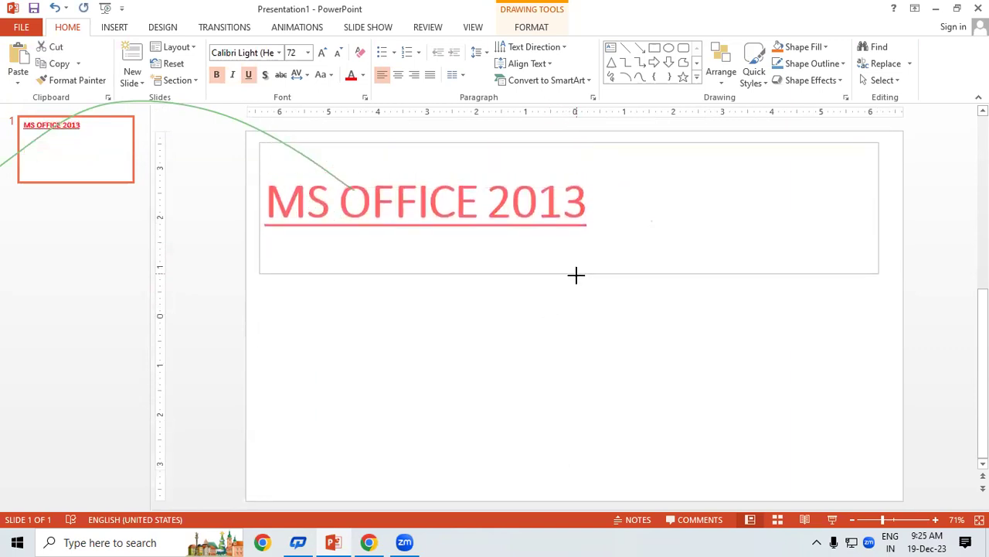
drag(879, 210, 675, 193)
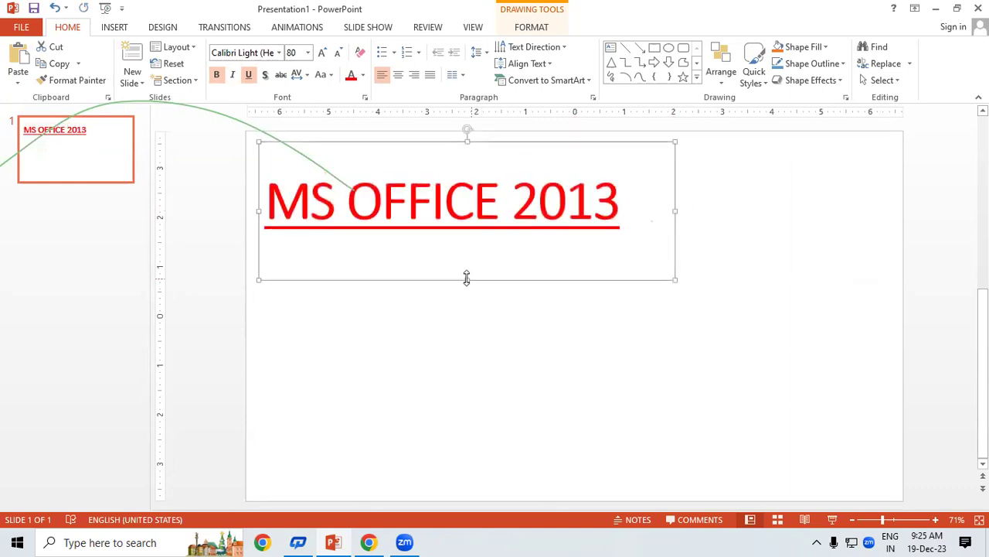
drag(464, 278, 470, 249)
mouse_move(577, 251)
mouse_down()
mouse_move(611, 263)
mouse_move(659, 249)
mouse_up()
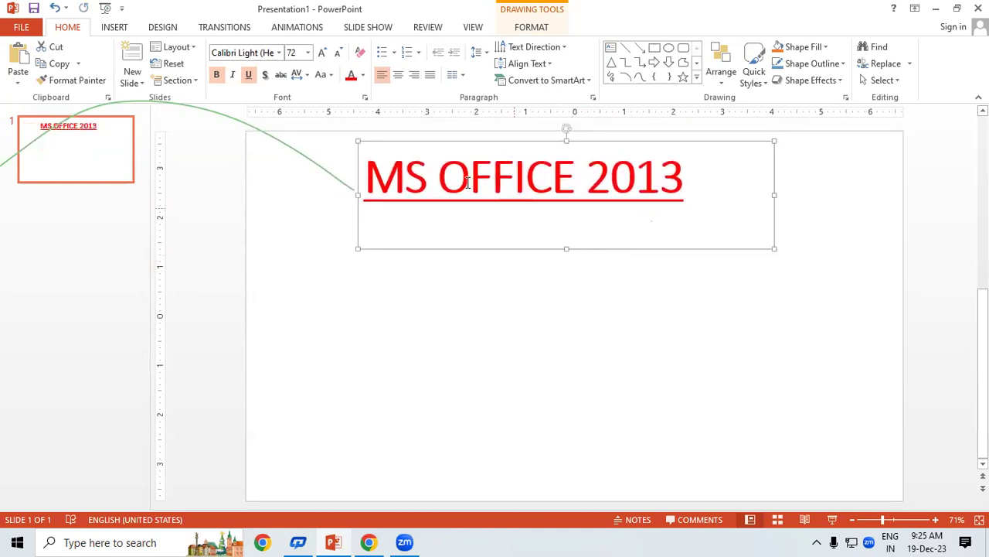
Duplicate the 'MS OFFICE 2013' title box with Ctrl+D and drag the copy below the original
click(569, 244)
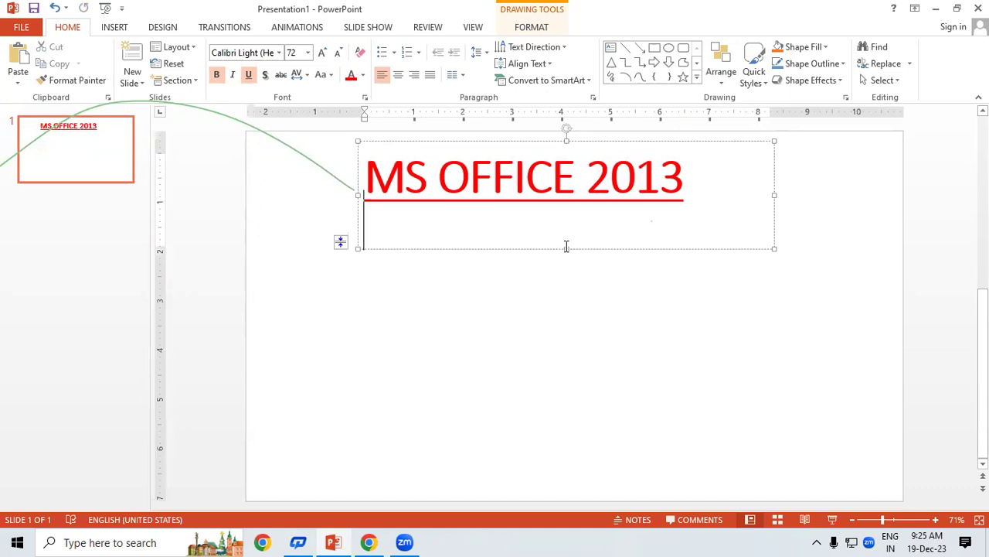
click(565, 249)
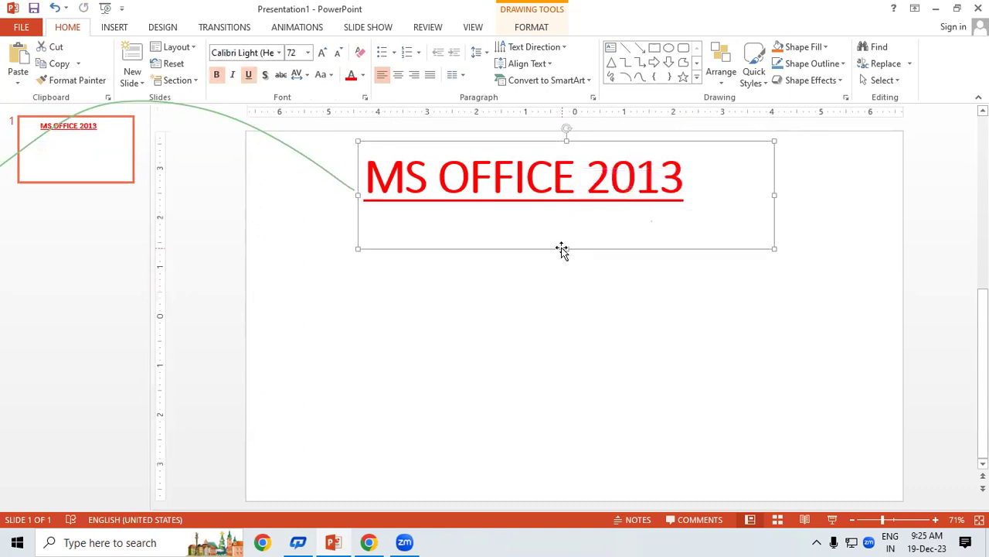
click(553, 338)
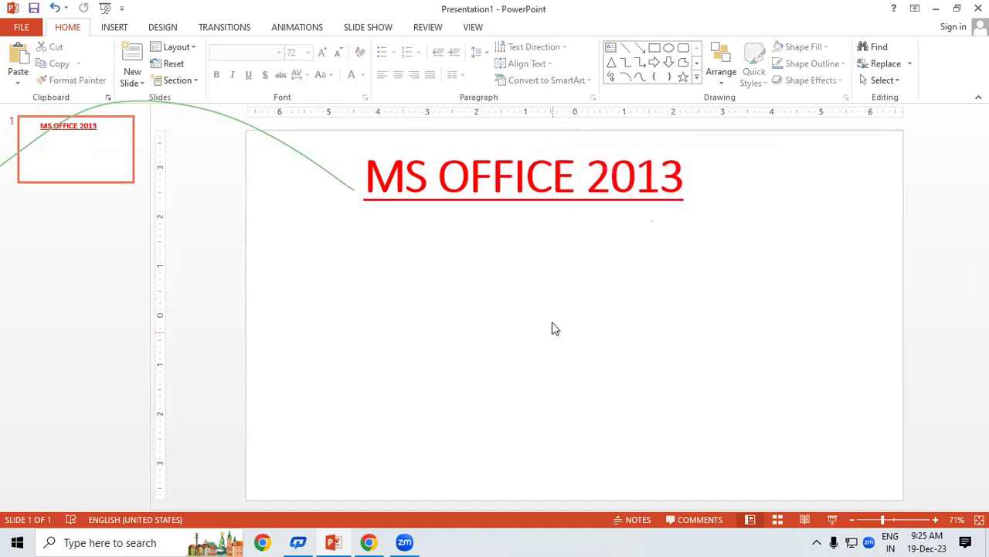
click(620, 201)
click(621, 250)
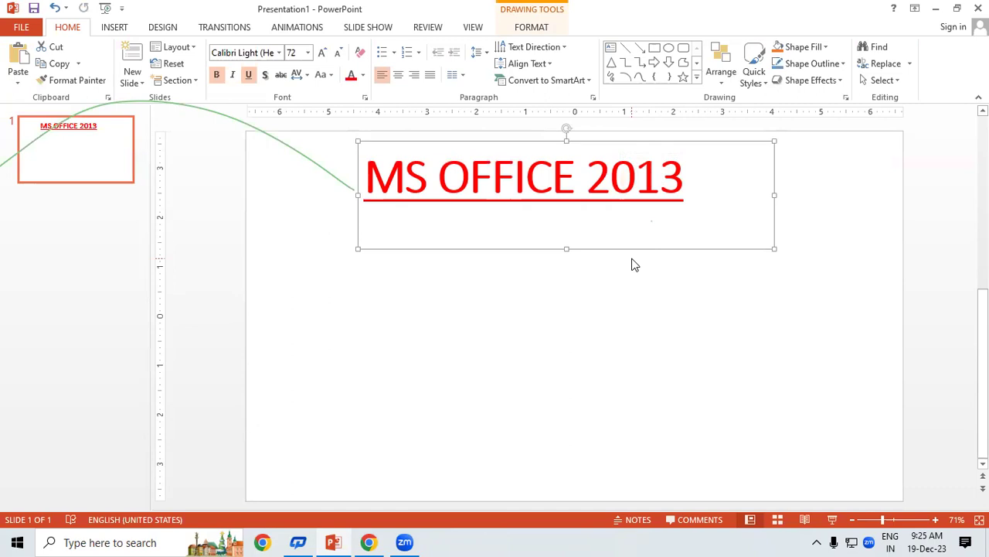
click(588, 313)
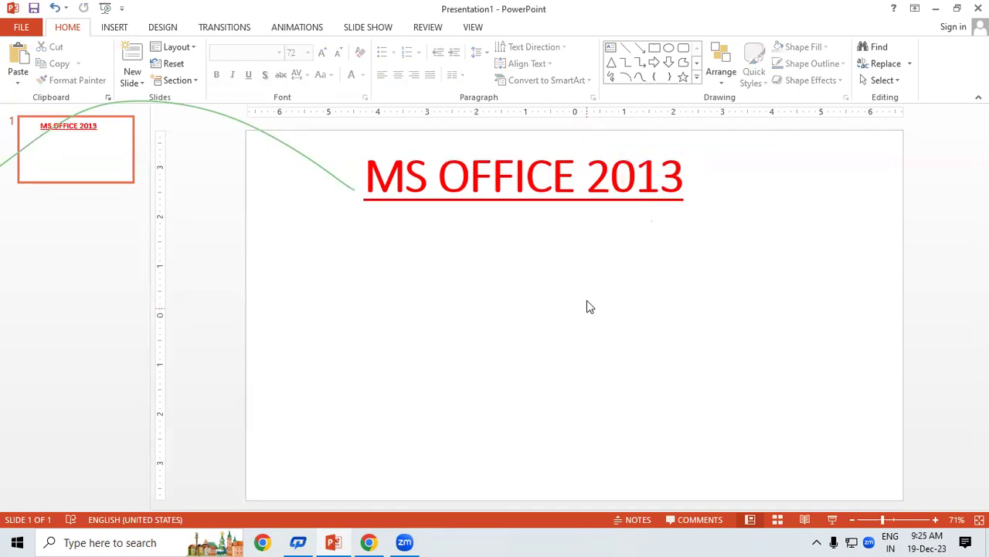
click(606, 216)
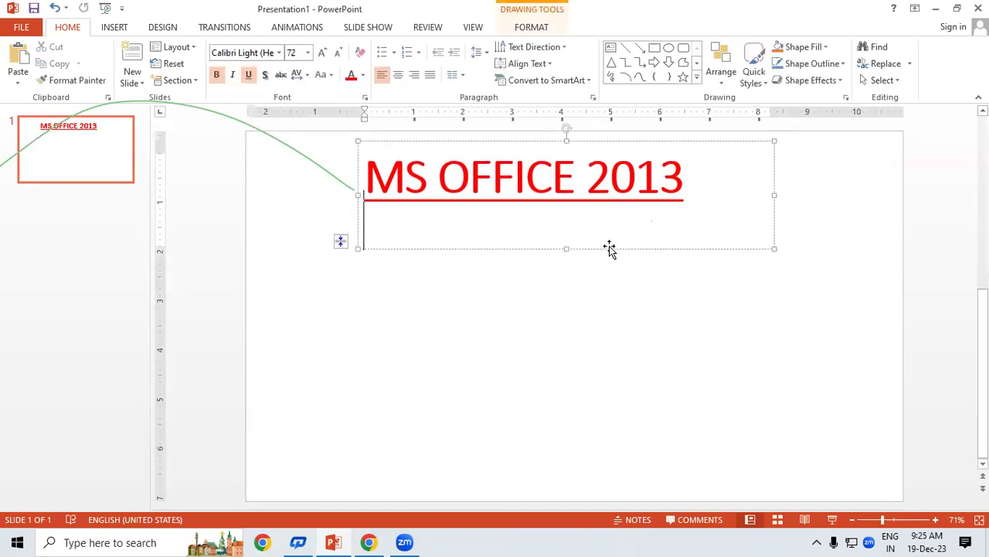
click(609, 248)
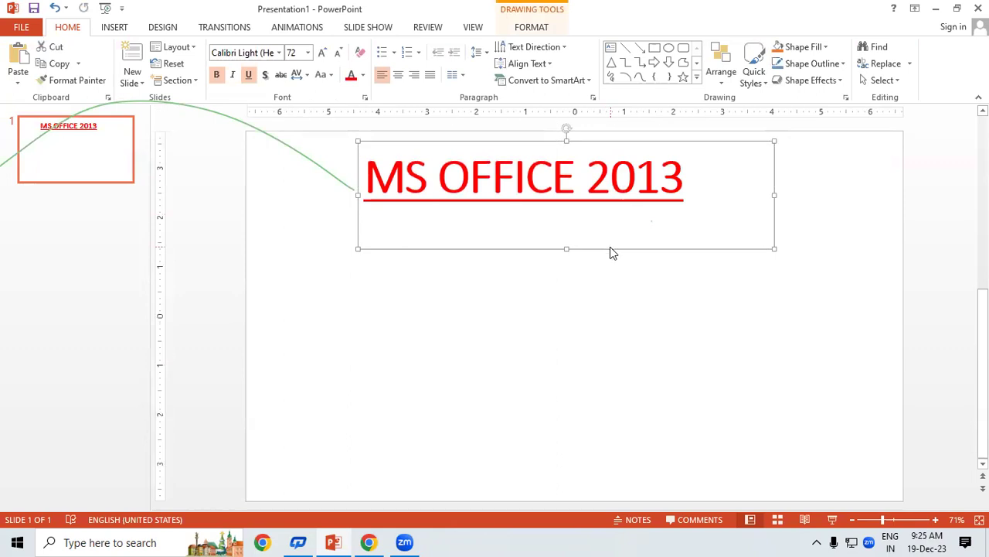
key(ctrl+d)
drag(616, 258, 613, 330)
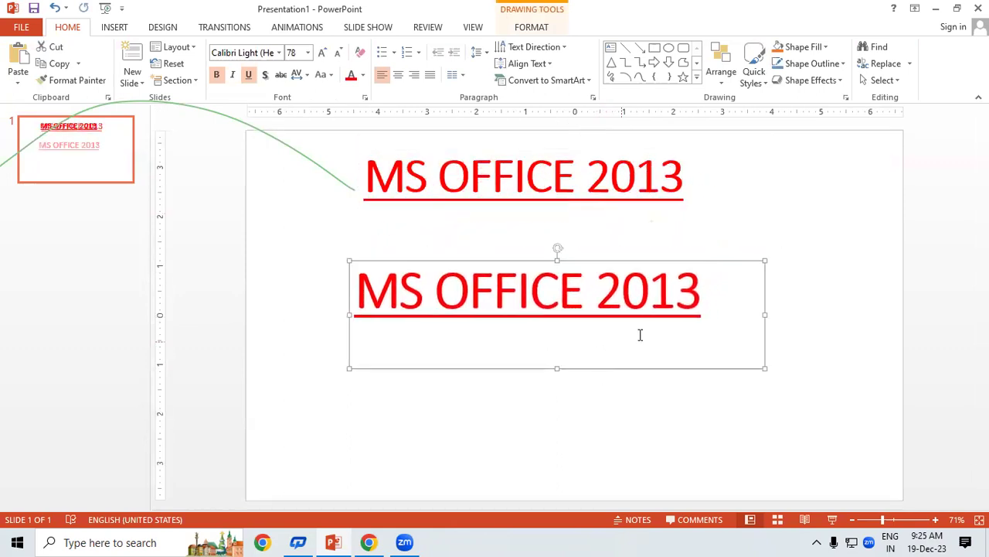
Clear the copied 'MS OFFICE 2013' text and paste the three Algerian lines into that box
key(Escape)
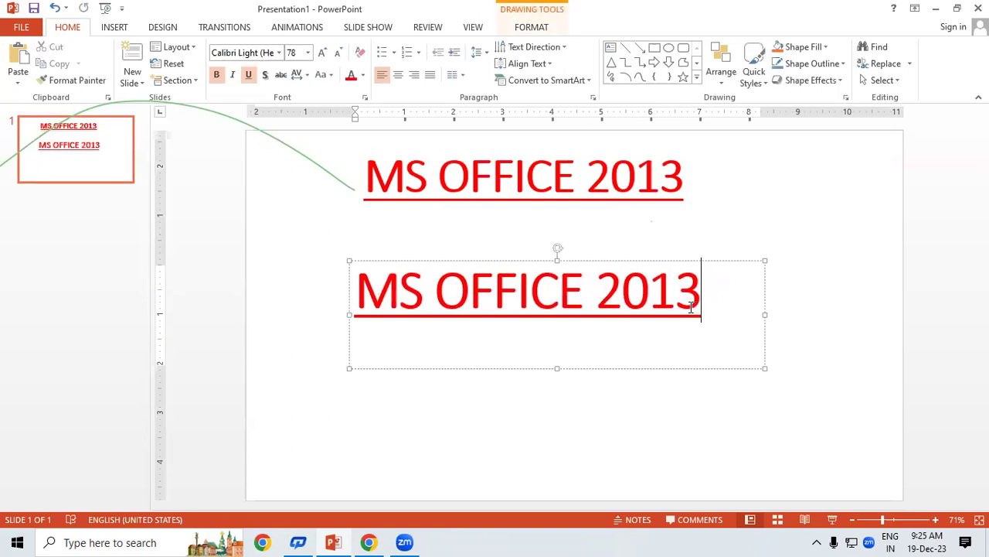
key(BackSpace)
key(BackSpace)
key(BackSpace)
key(BackSpace)
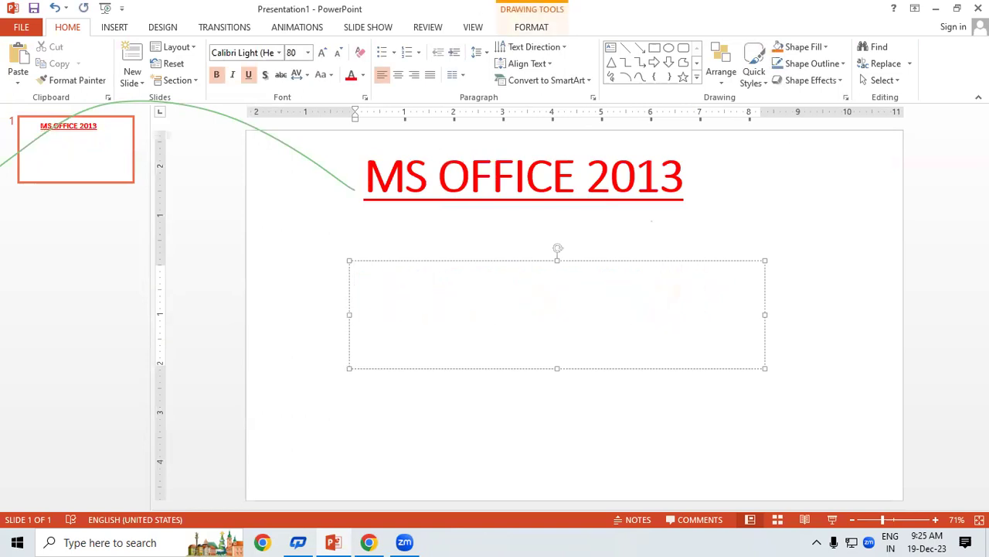
key(ctrl+v)
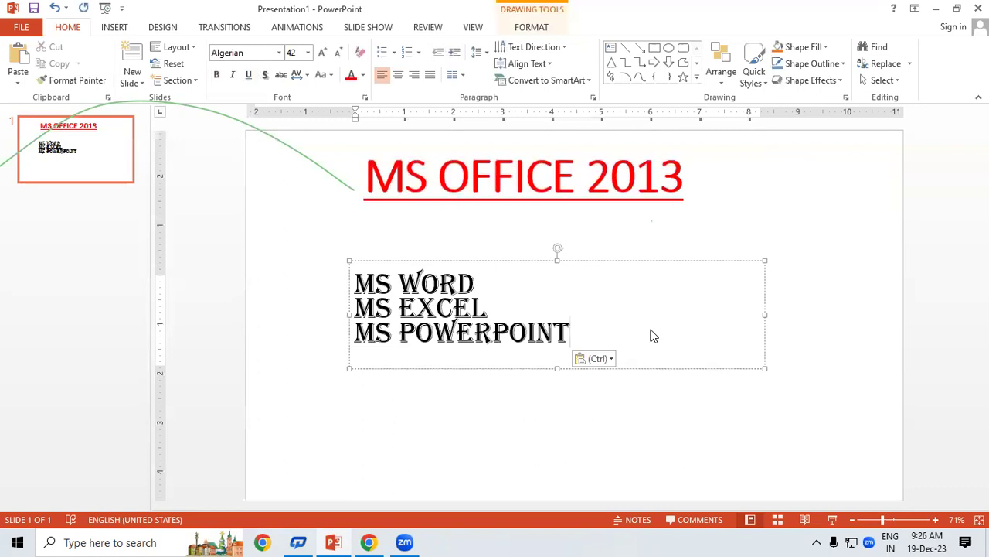
Enlarge the pasted lines to 48 pt and move their box up beneath the title
mouse_move(576, 333)
mouse_down()
mouse_move(360, 309)
mouse_move(349, 280)
mouse_up()
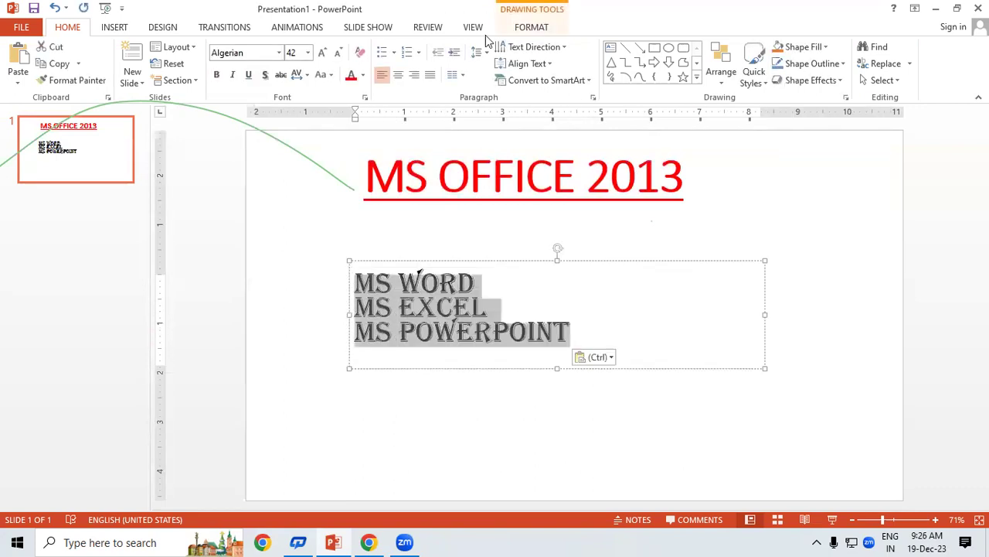
click(323, 53)
click(322, 53)
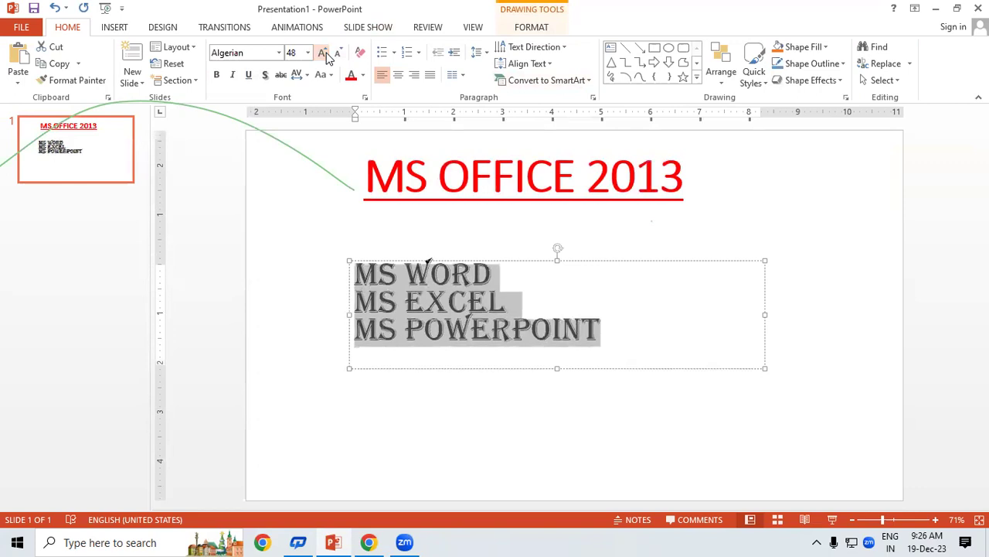
drag(608, 260, 632, 219)
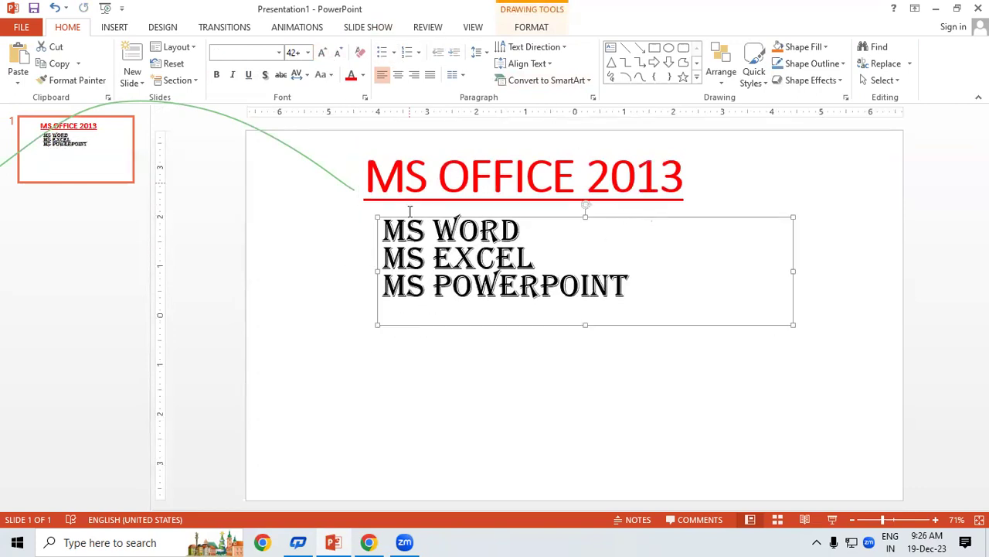
Try diamond bullets on the three lines, then undo them, leaving plain lines
drag(384, 231, 647, 307)
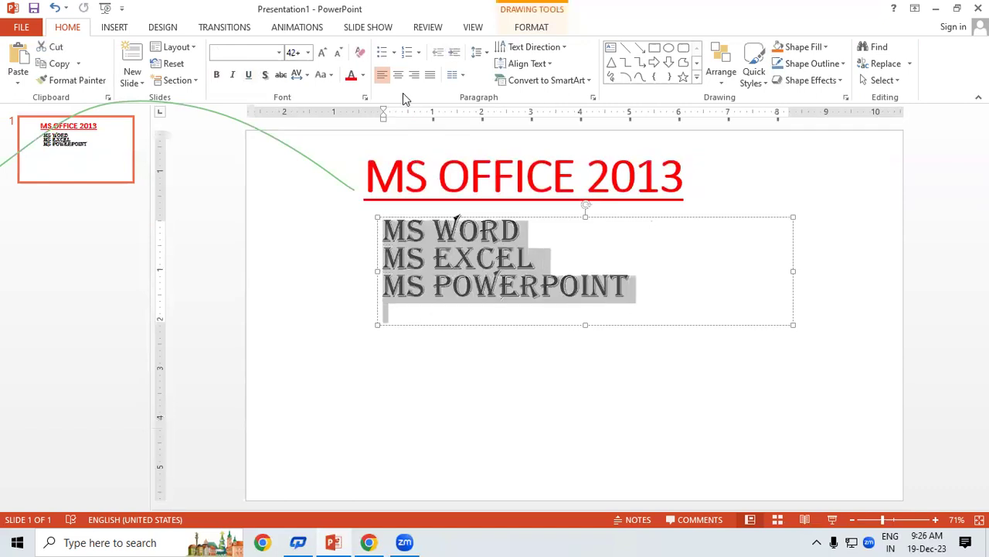
click(395, 55)
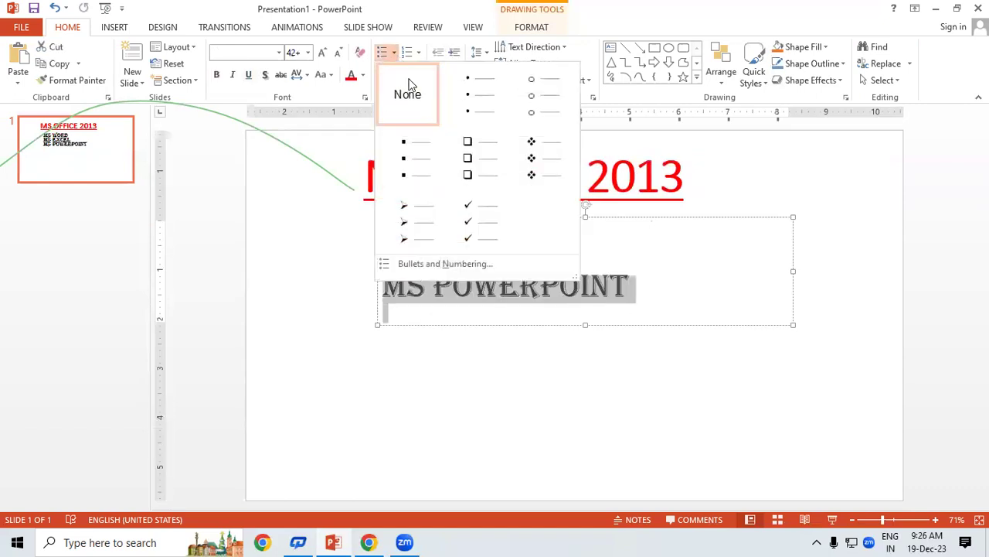
click(533, 160)
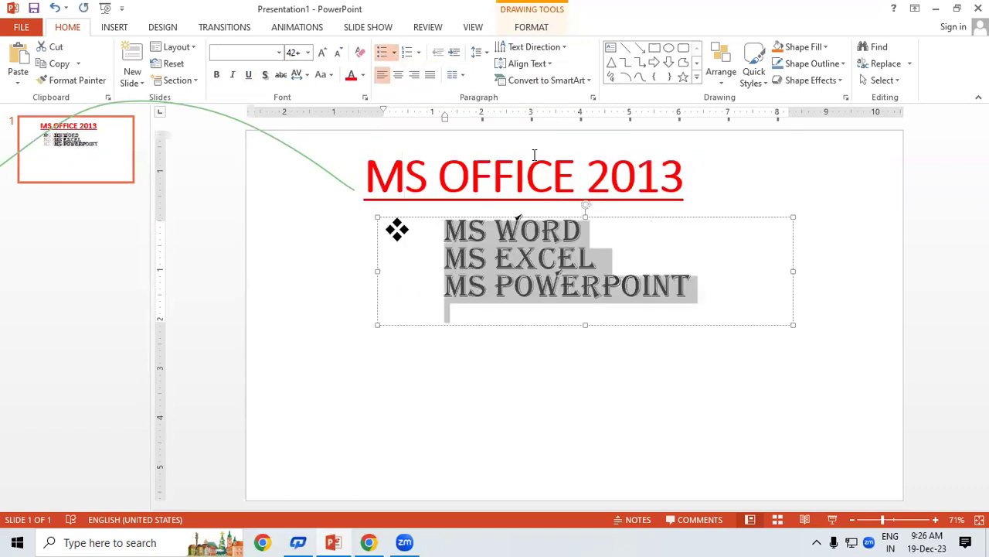
click(495, 286)
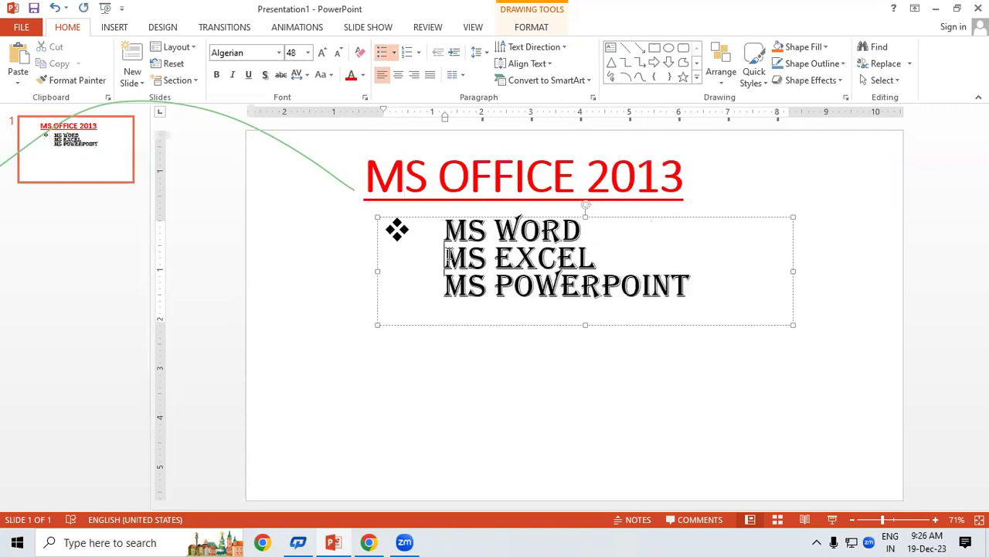
key(ctrl+z)
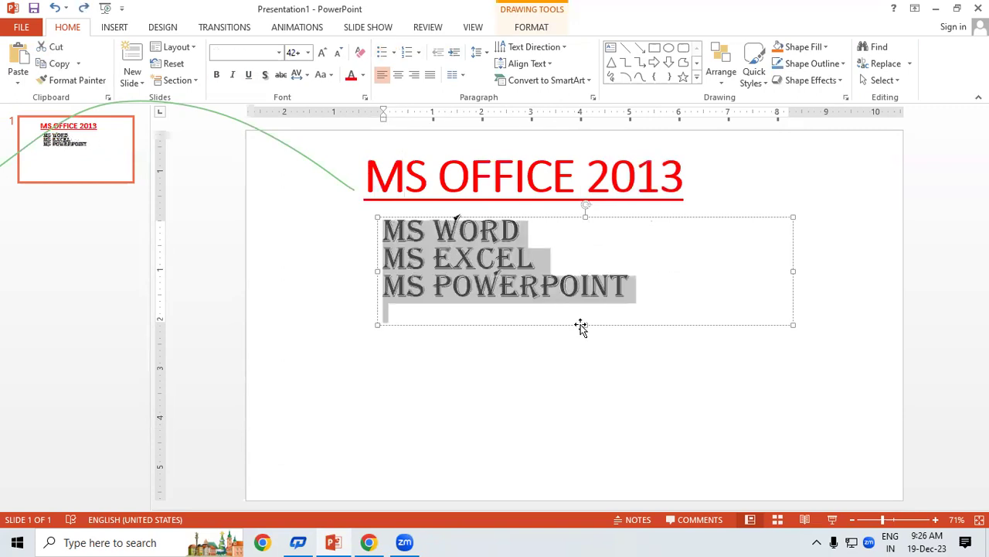
click(584, 356)
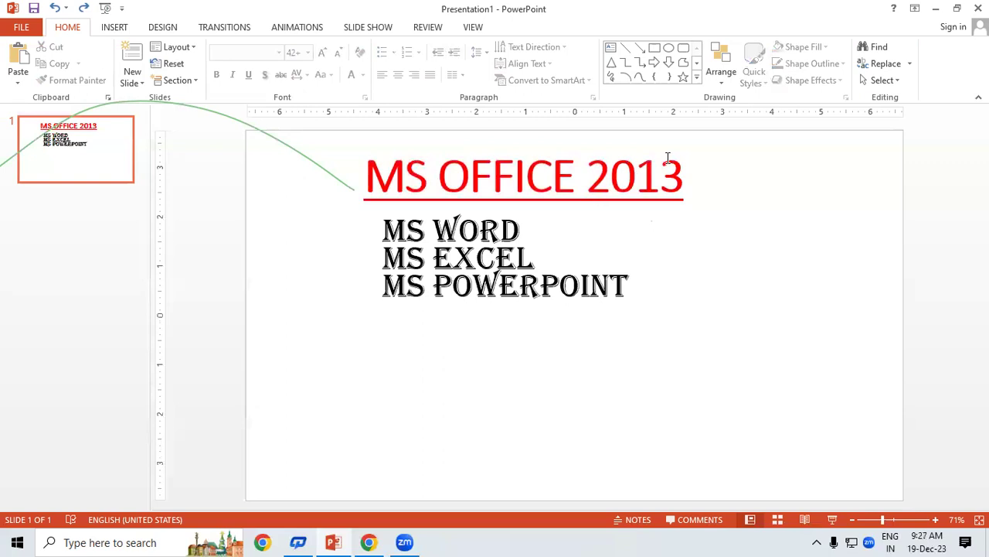
click(509, 225)
click(522, 230)
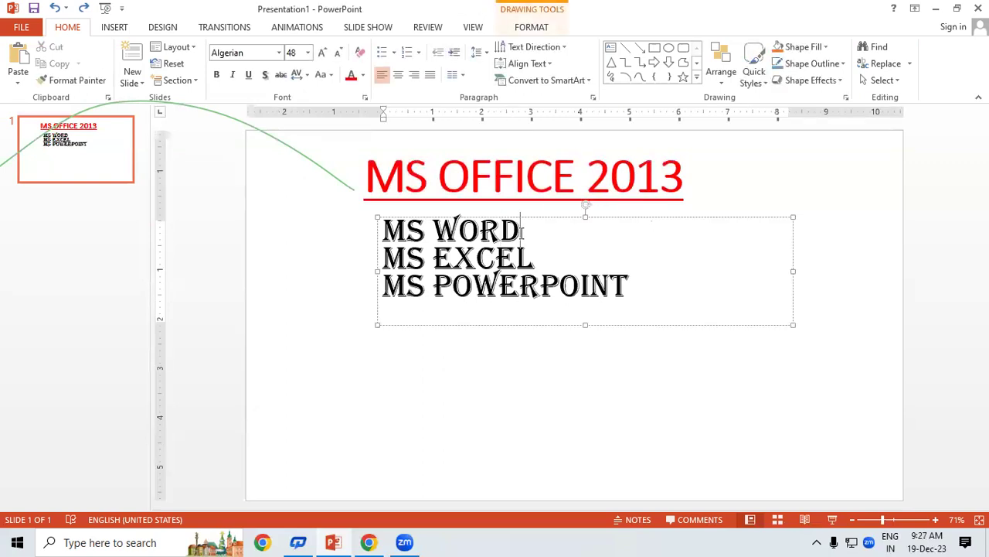
Launch Word from the Run box by typing WIN and accepting the 'winword' suggestion
key(super+r)
text(WIN)
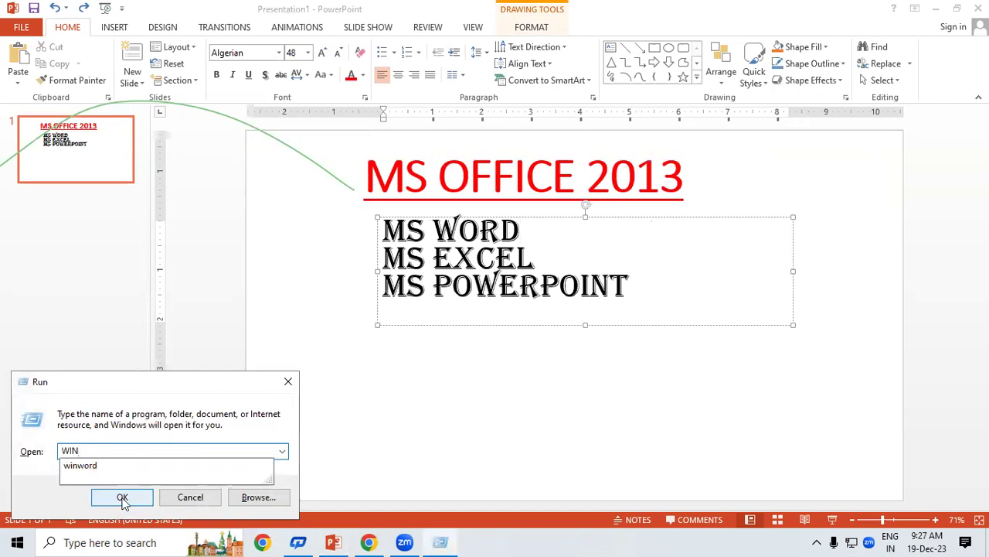
key(Down)
click(122, 501)
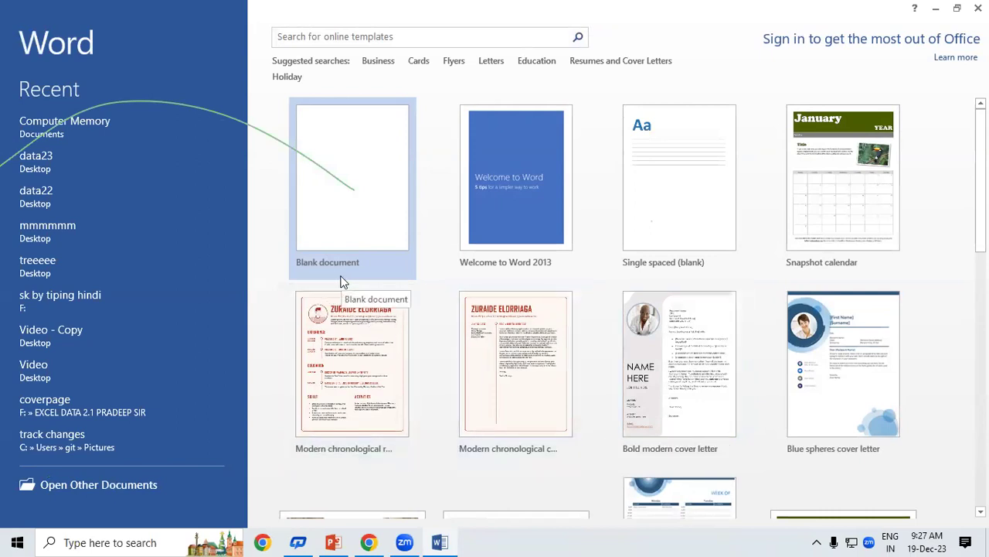
Create a new blank Word document from the start screen
click(333, 164)
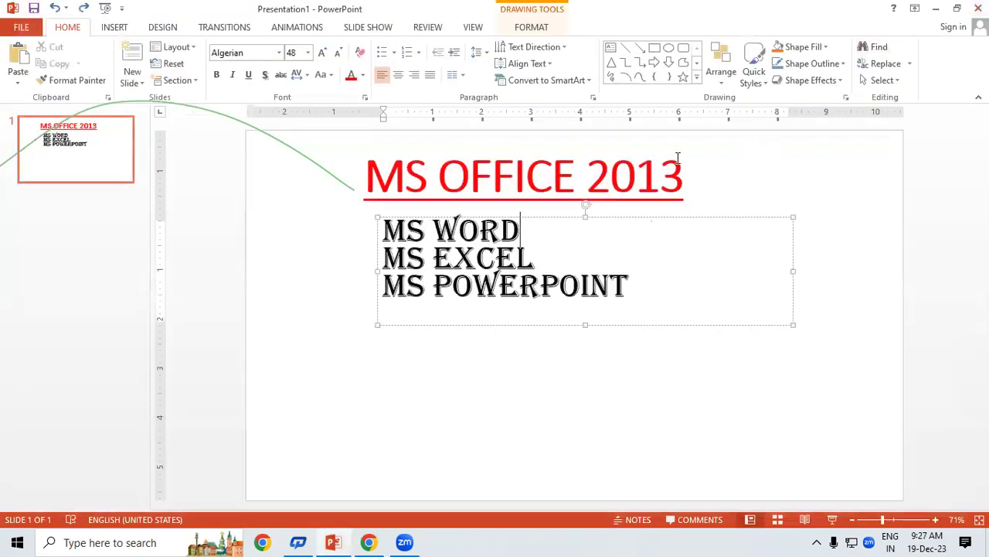
Launch Excel by entering EXCEL in the Windows Run box
key(super+r)
text(EXCEL)
click(121, 497)
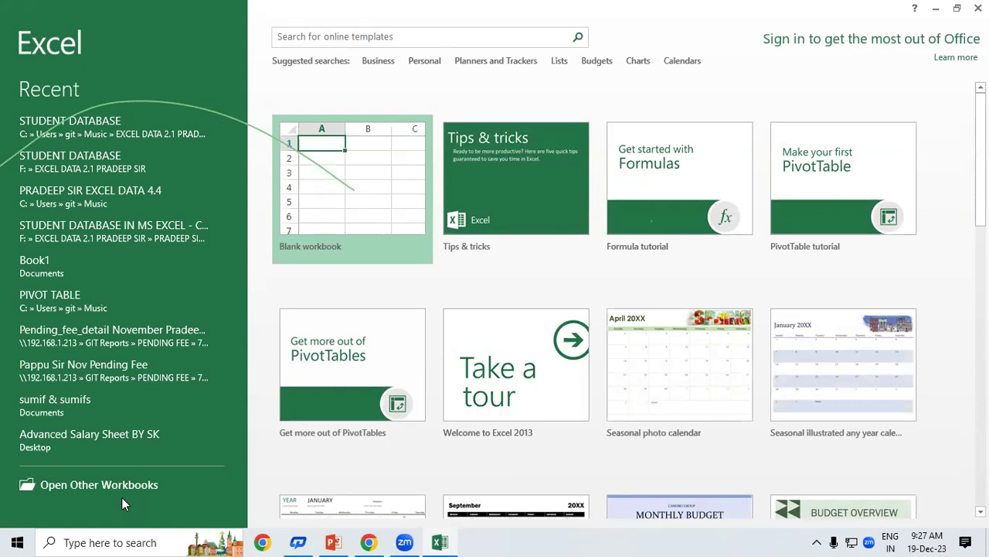
Create a blank Excel workbook and select cells E7, R15, O14 and D4
click(333, 210)
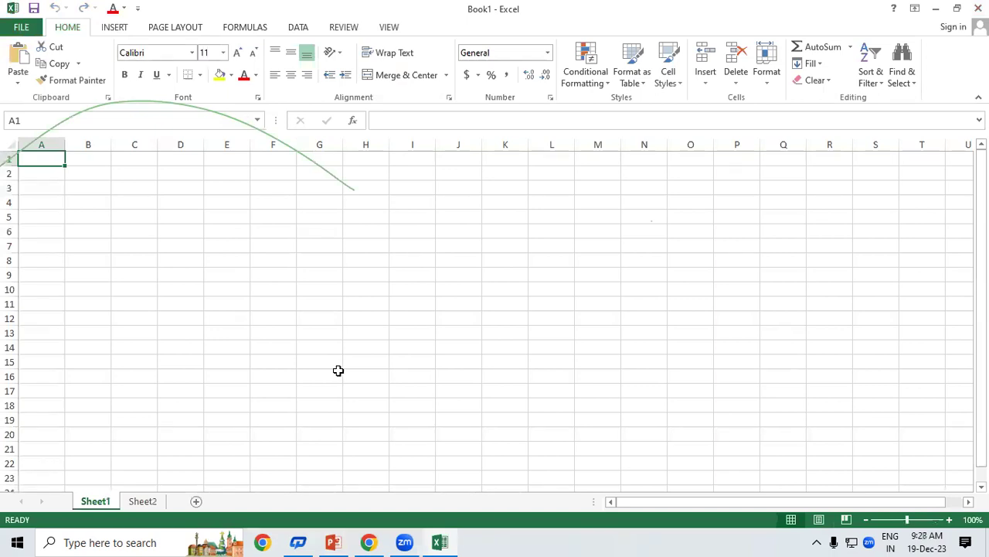
click(238, 247)
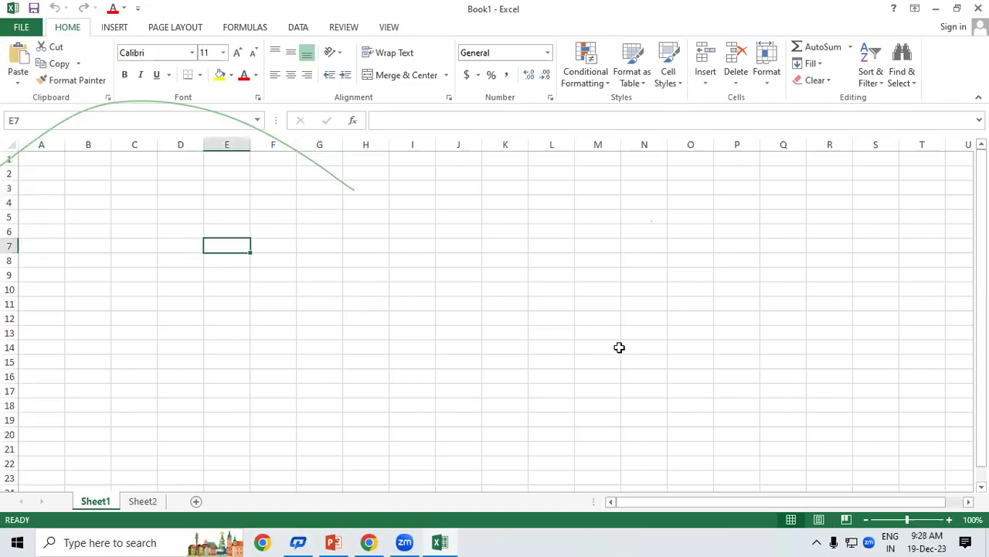
click(828, 355)
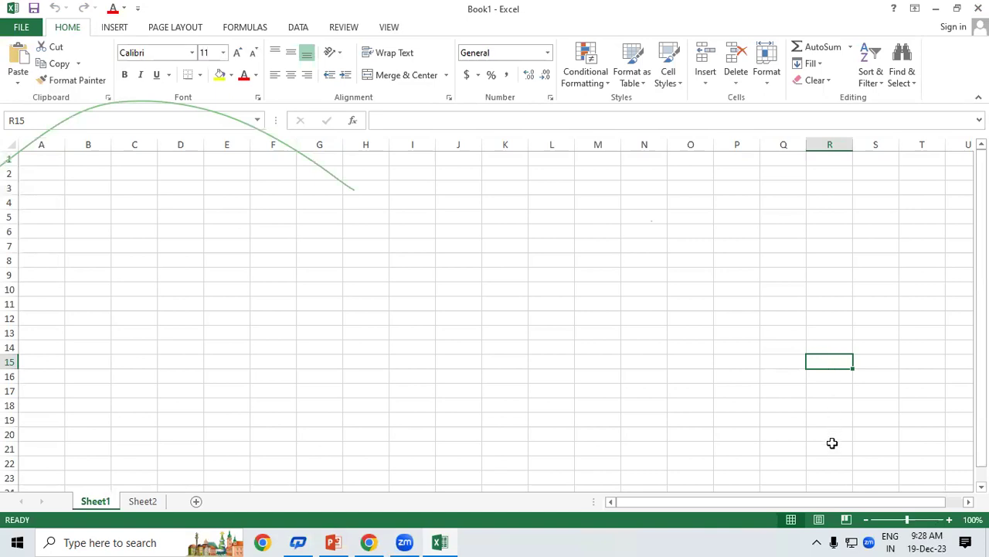
click(669, 346)
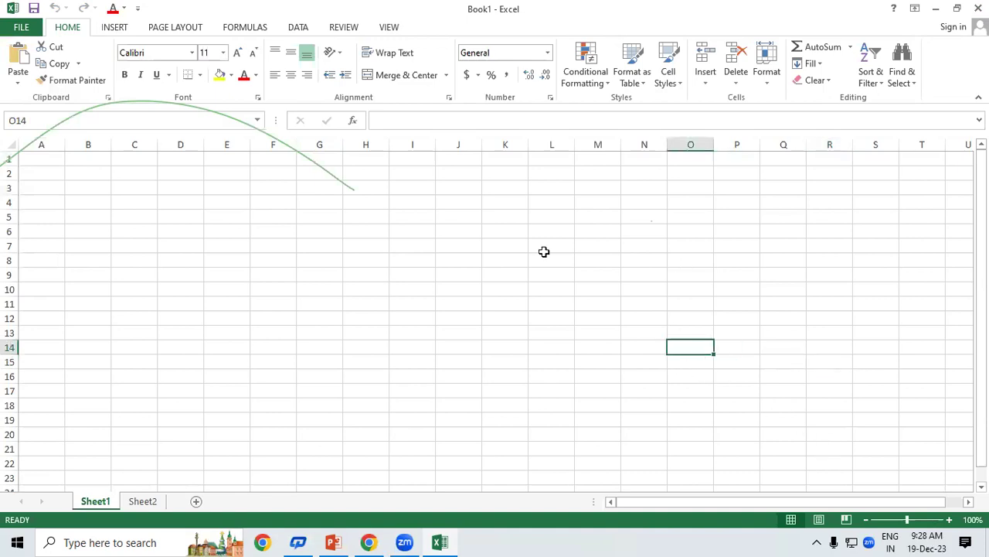
click(197, 206)
Select K6:L6, L8 and I12, switch to Sheet2, then bring up the Run prompt
drag(495, 232, 545, 232)
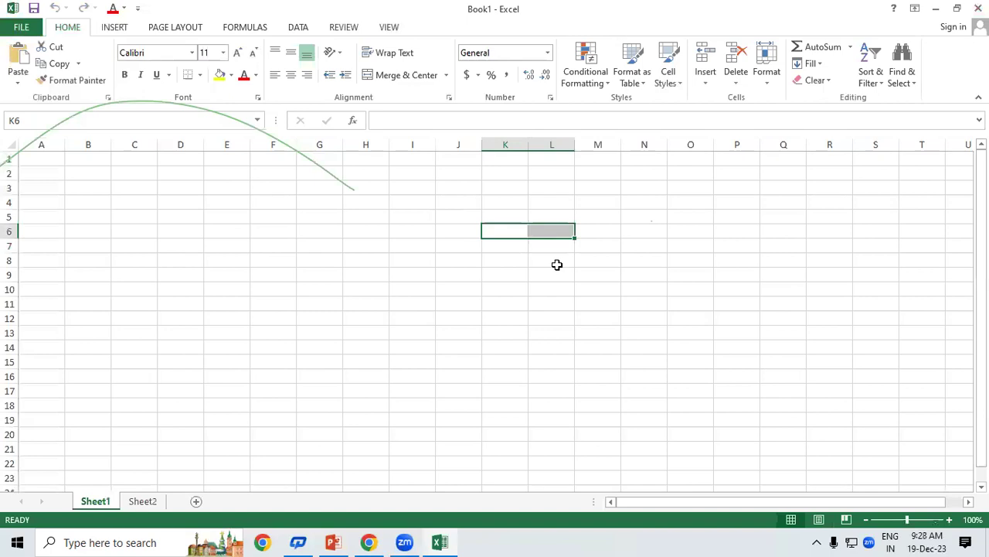
click(556, 264)
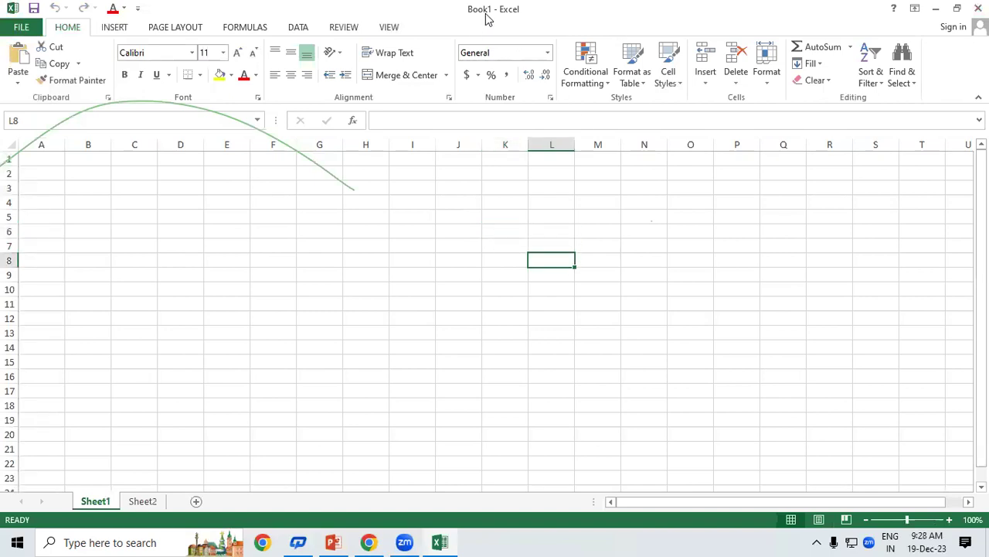
click(392, 314)
click(543, 262)
click(153, 500)
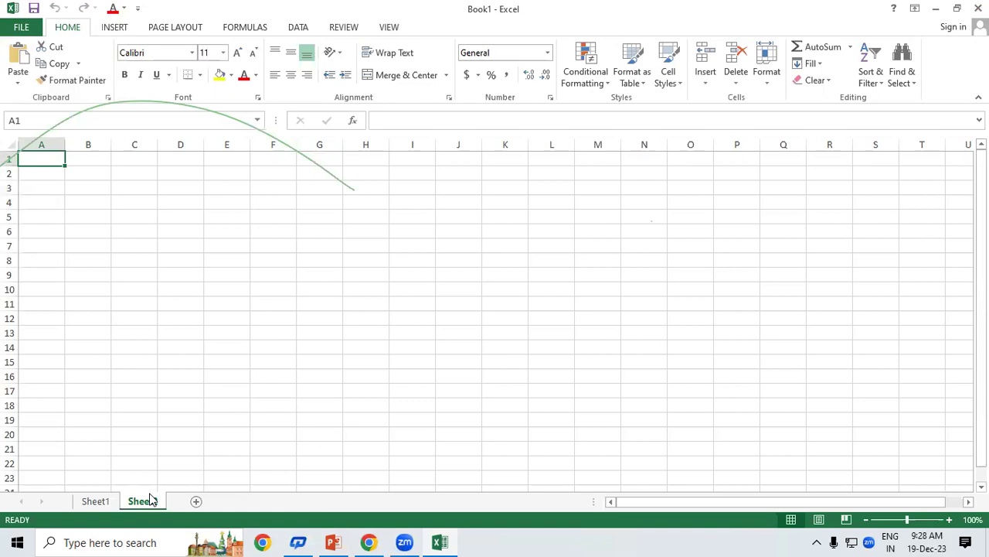
key(super+r)
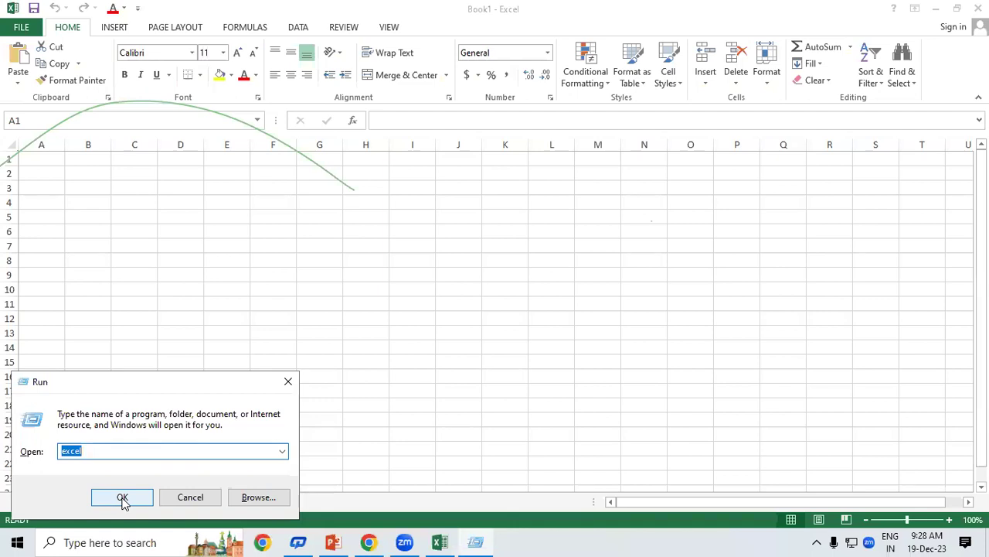
Launch PowerPoint from Run, correcting the unfound name POWERPOINT to POWERPNT
text(POWER)
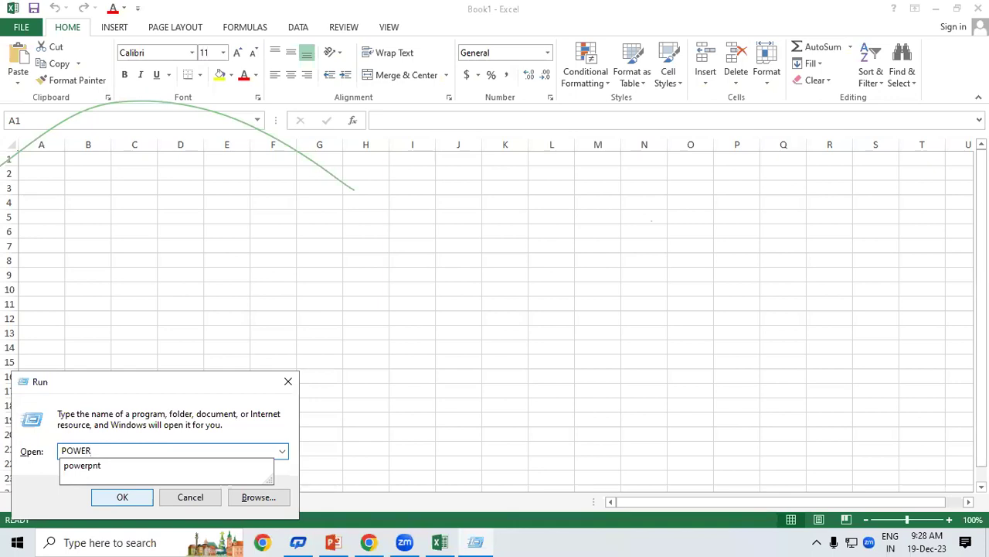
text(POINT)
click(122, 500)
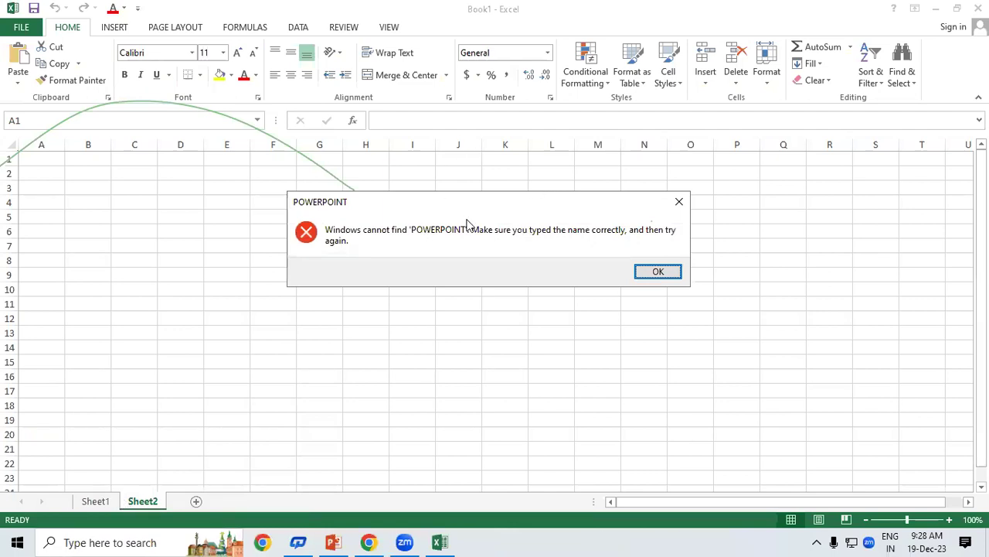
click(679, 202)
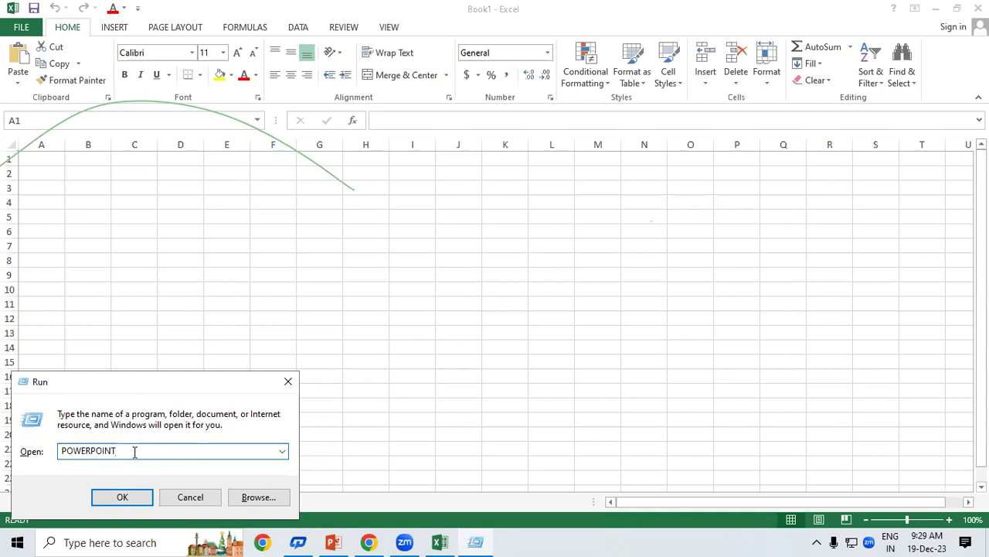
key(BackSpace)
key(BackSpace)
key(BackSpace)
key(BackSpace)
text(NT)
key(Return)
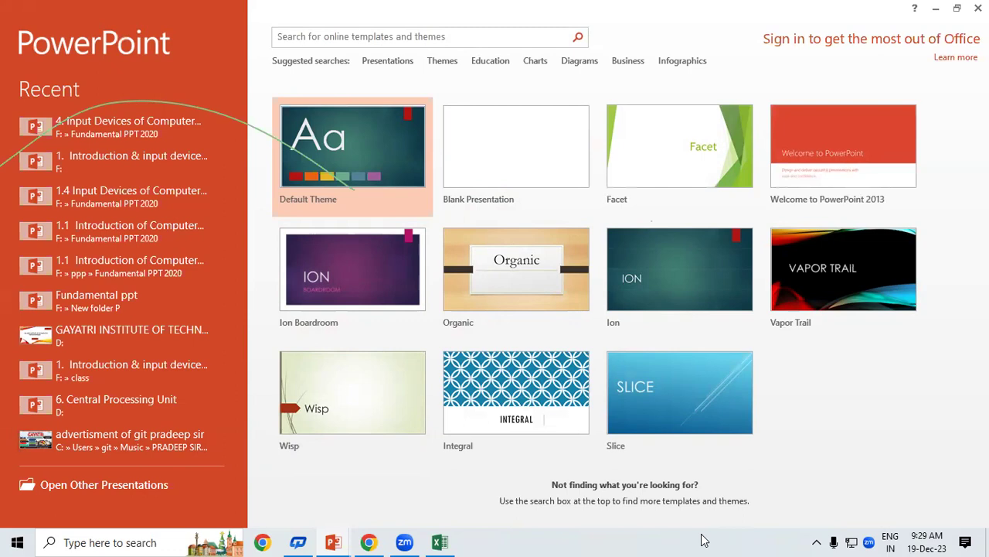
Open a blank presentation, then close PowerPoint without saving it
click(568, 145)
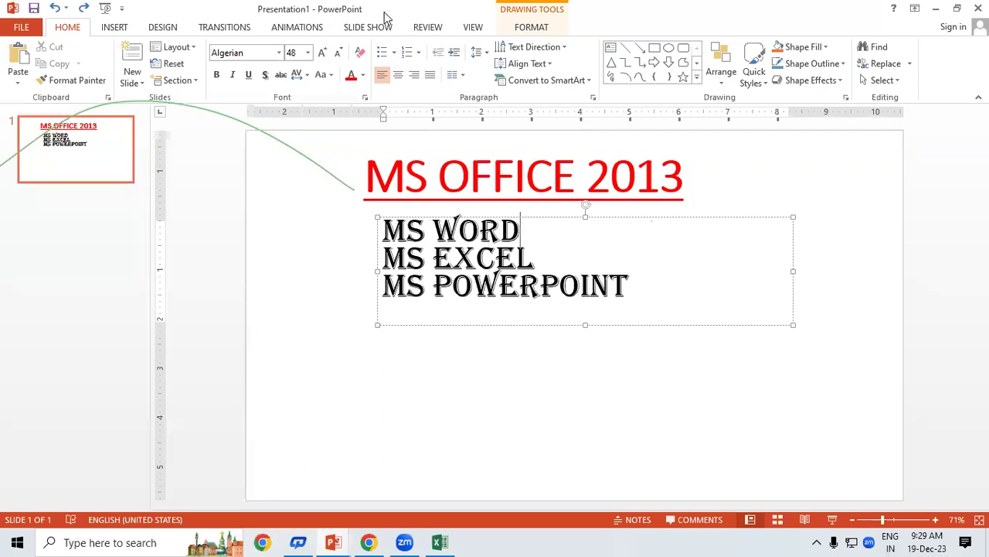
click(978, 7)
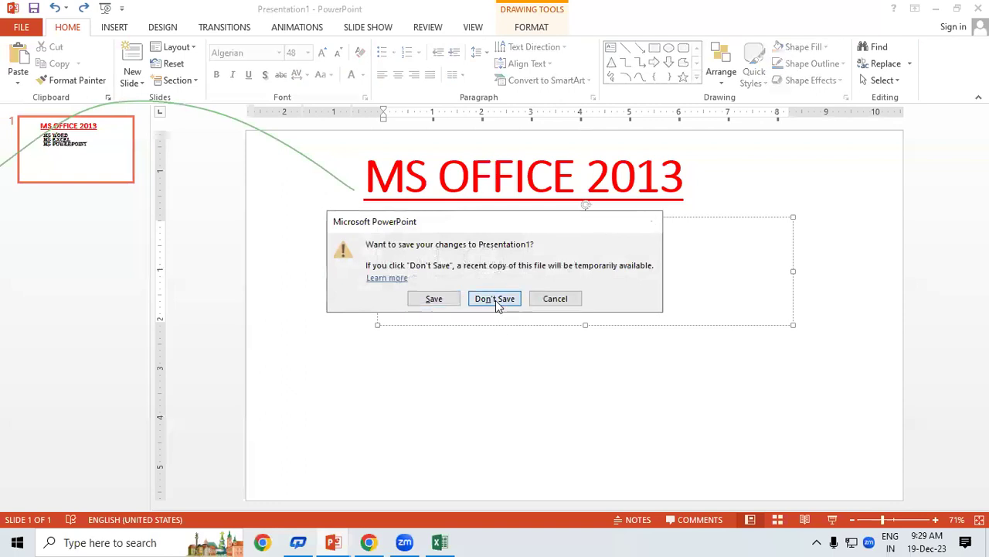
click(495, 300)
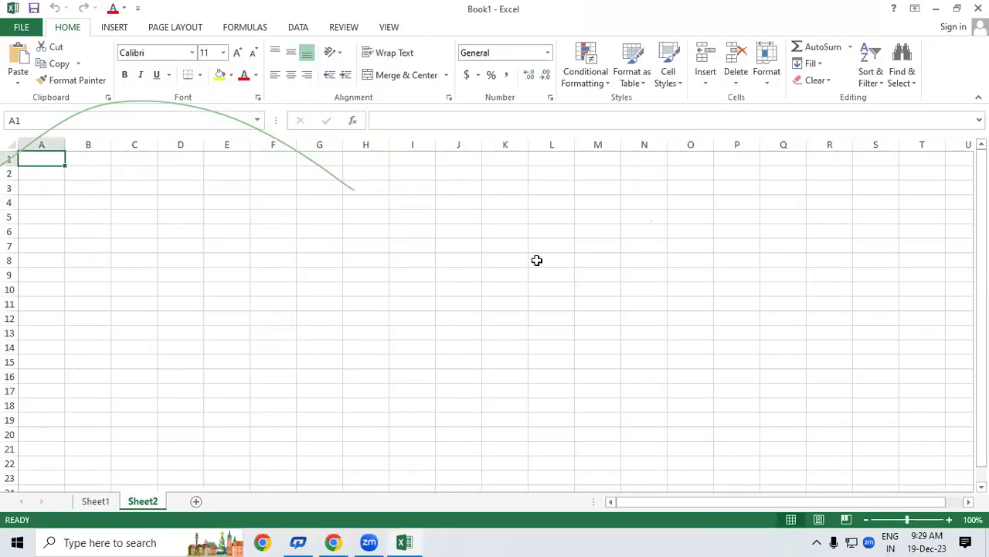
key(super+r)
Launch POWERPNT from the Run prompt, start a blank presentation, then close PowerPoint
text(POWERP)
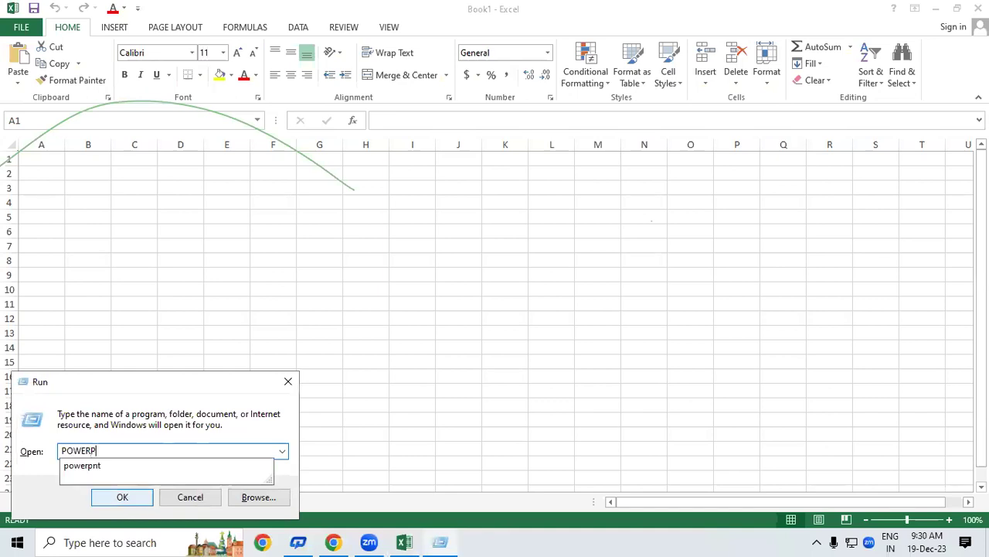
text(NT)
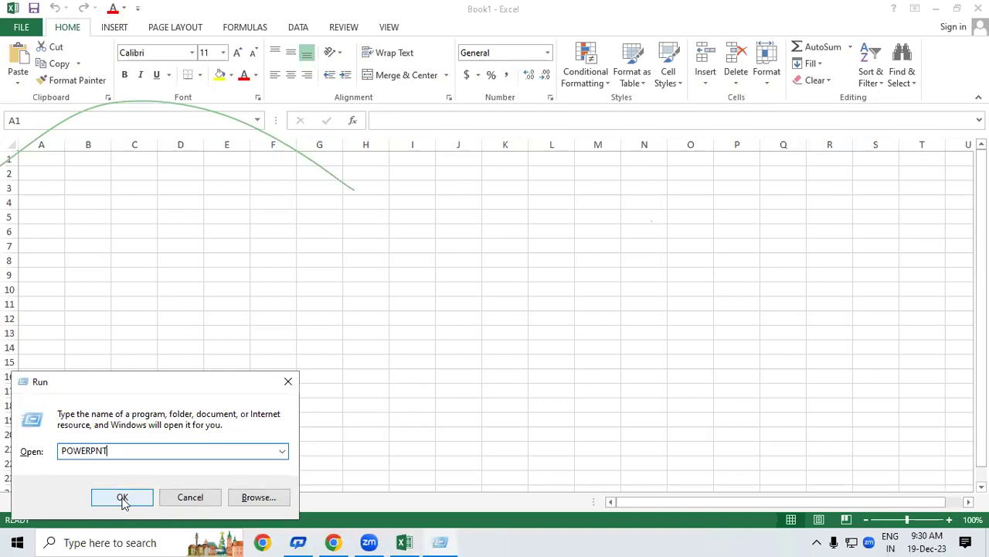
click(122, 497)
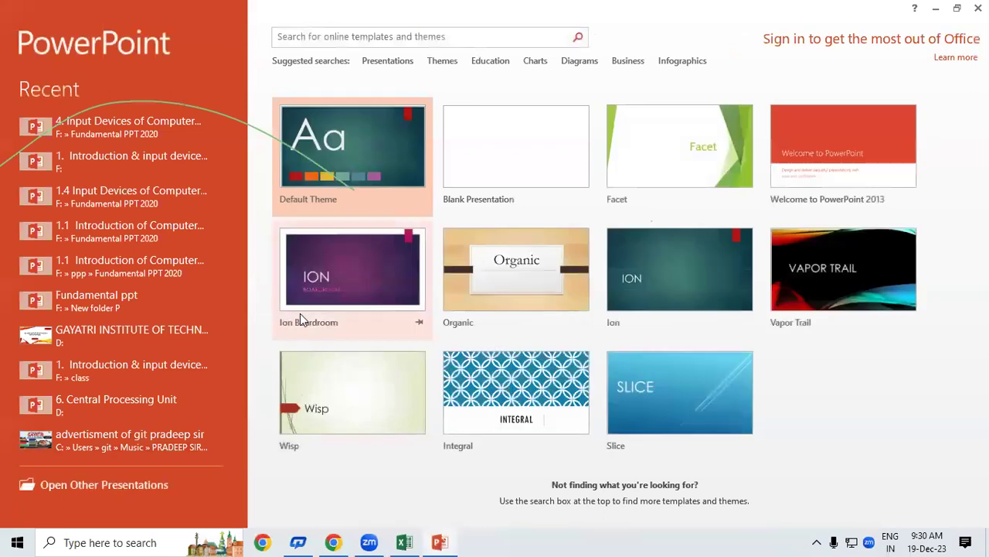
click(473, 174)
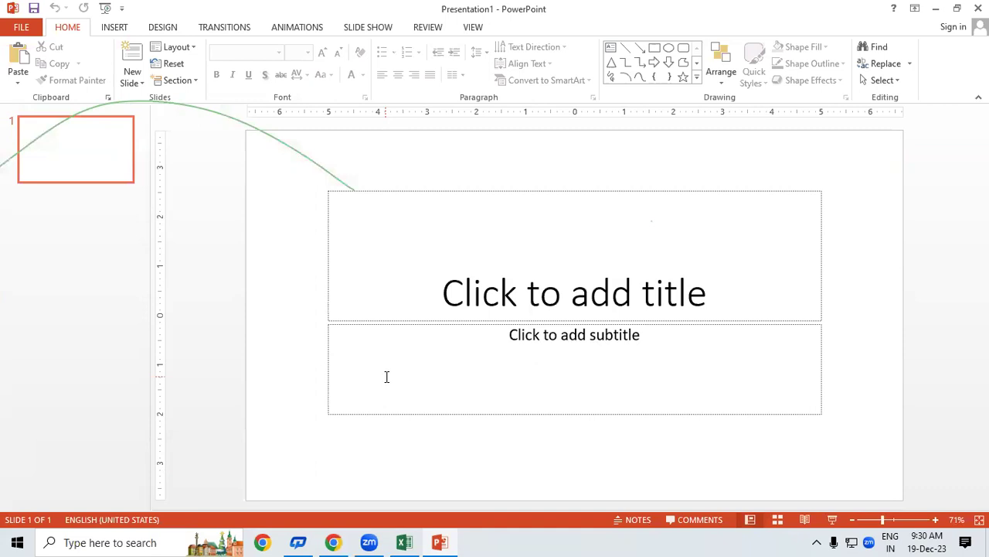
click(978, 8)
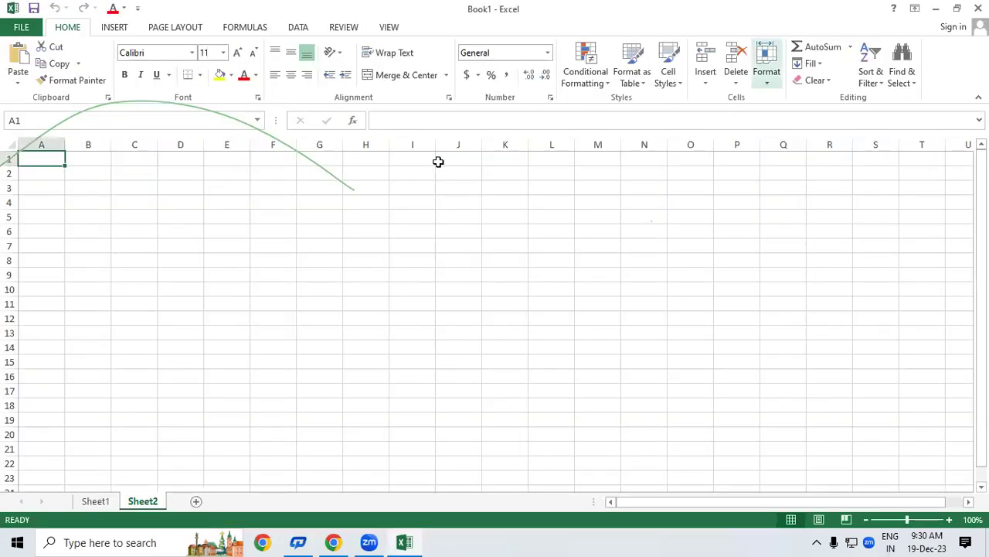
Search Windows for POWERPOINT, launch PowerPoint 2013, and create a blank presentation
click(120, 541)
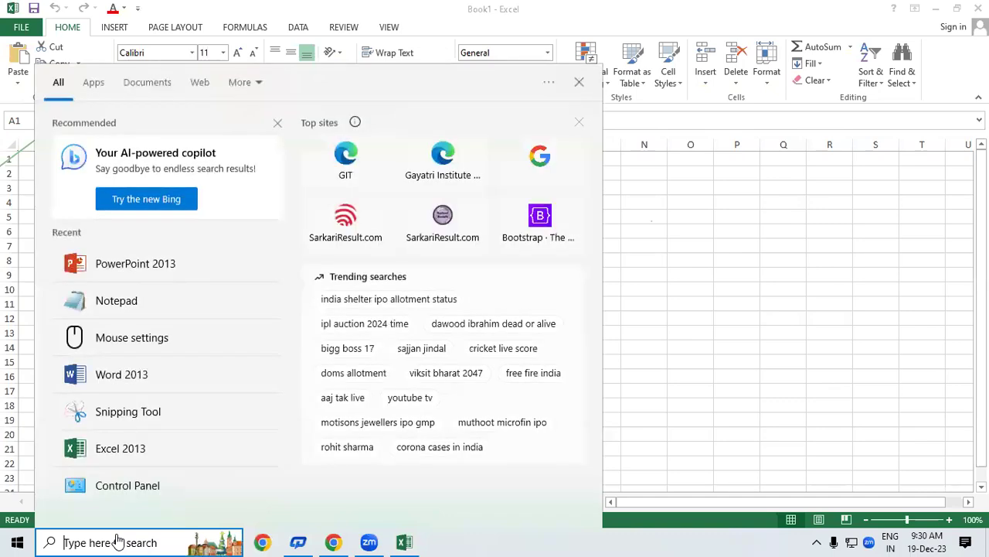
text(P)
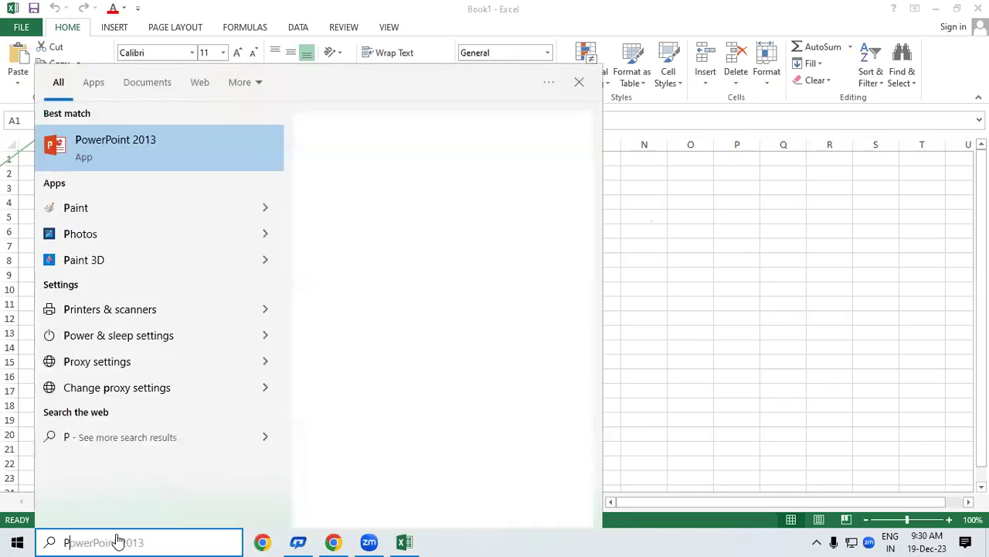
text(OWERPOINT)
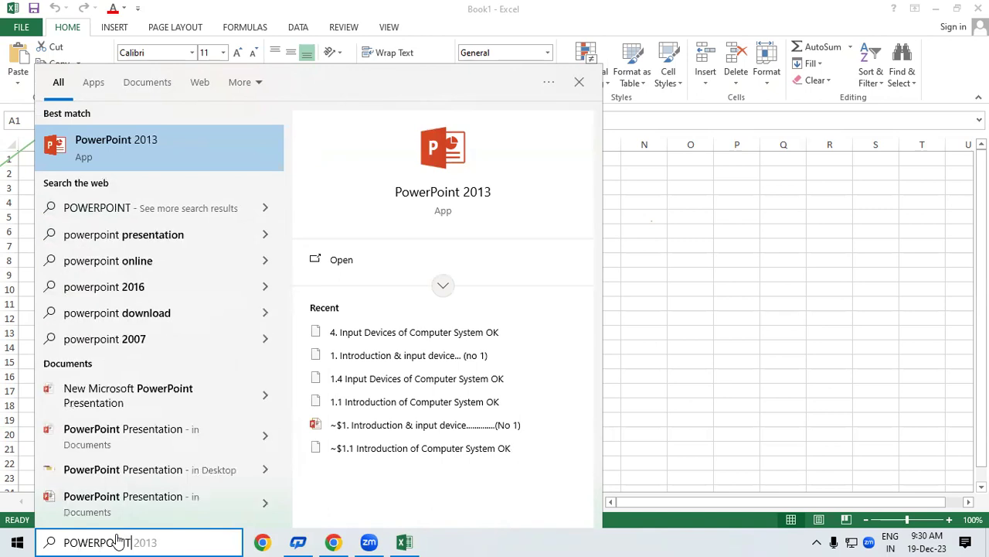
key(Return)
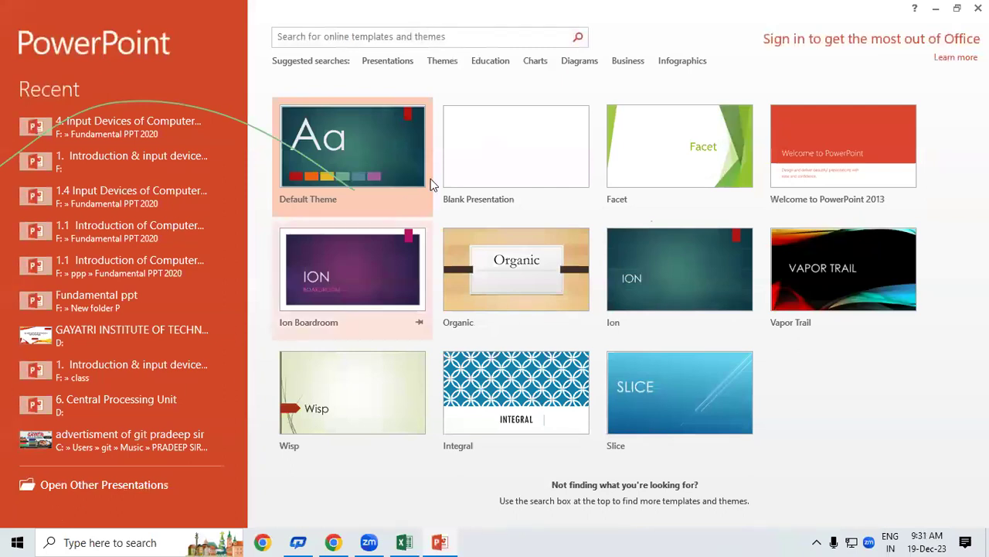
click(459, 148)
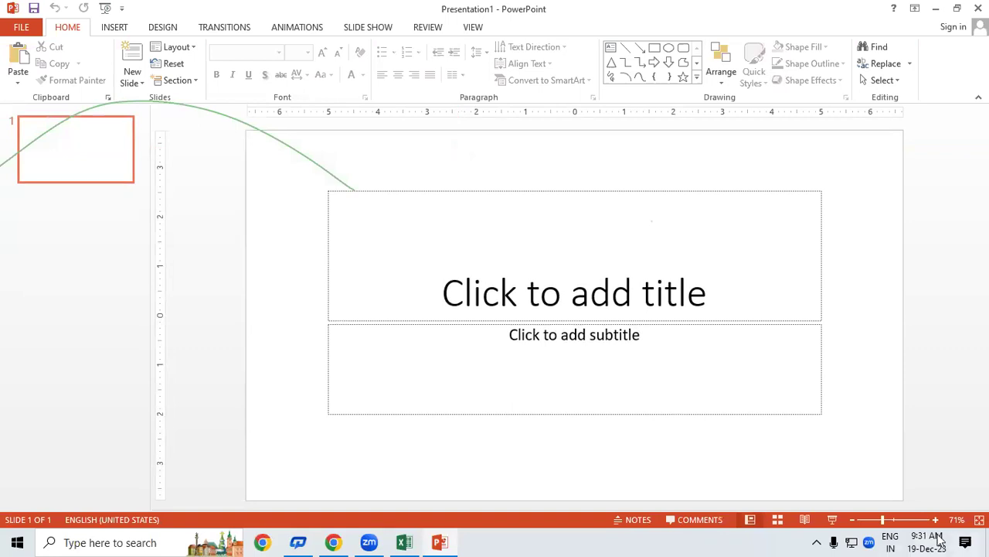
click(802, 533)
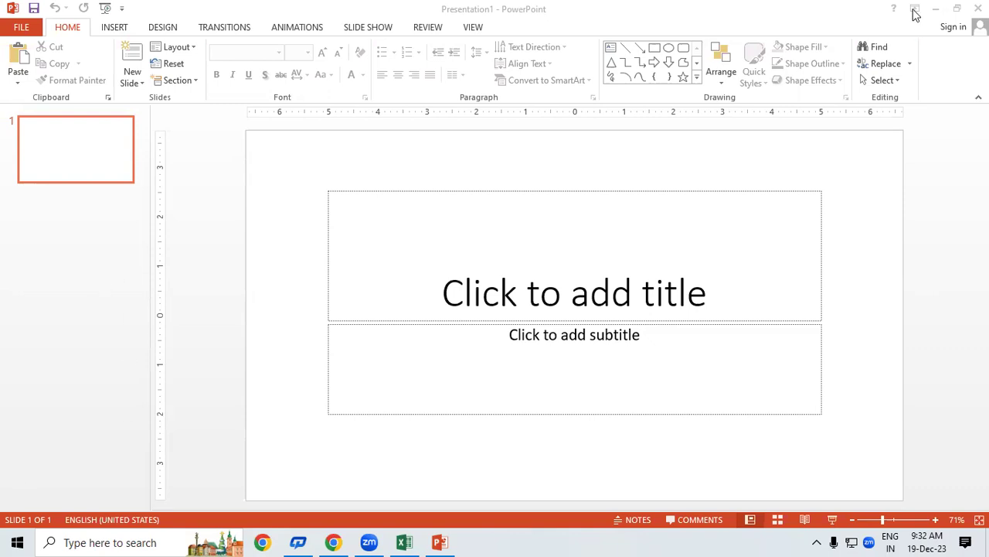
click(733, 258)
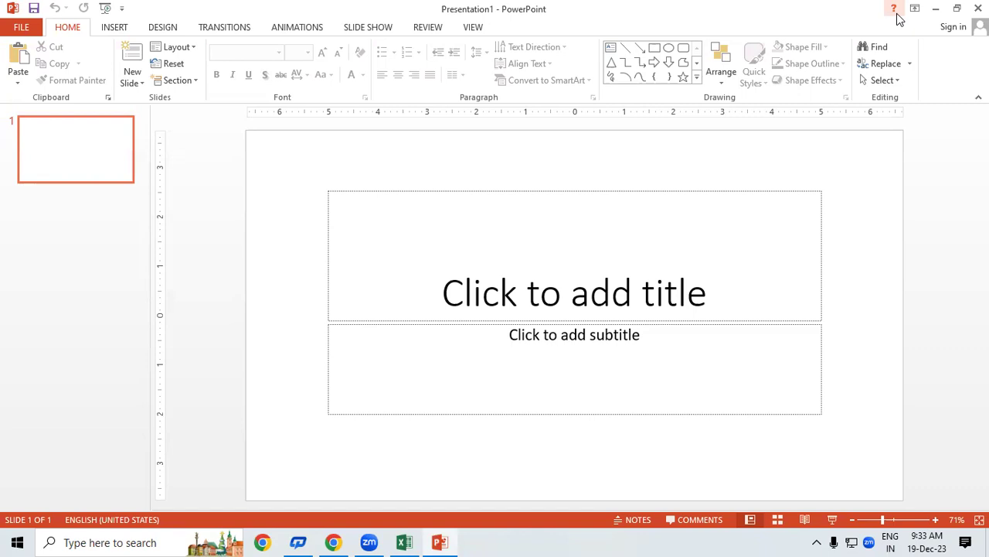
Title the slide RIBBON DISPLAY OPTION and add subtitle lines AUTO HIDE RIBBON, SHOW TAB, SHOW TAB & COMMANDS
click(735, 314)
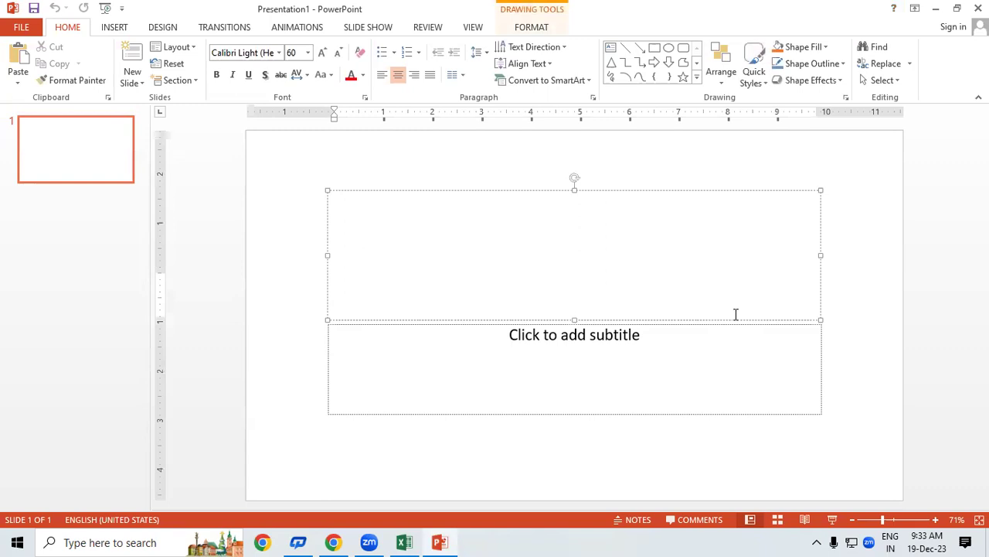
text(RIBBON DISPLAY OPTION)
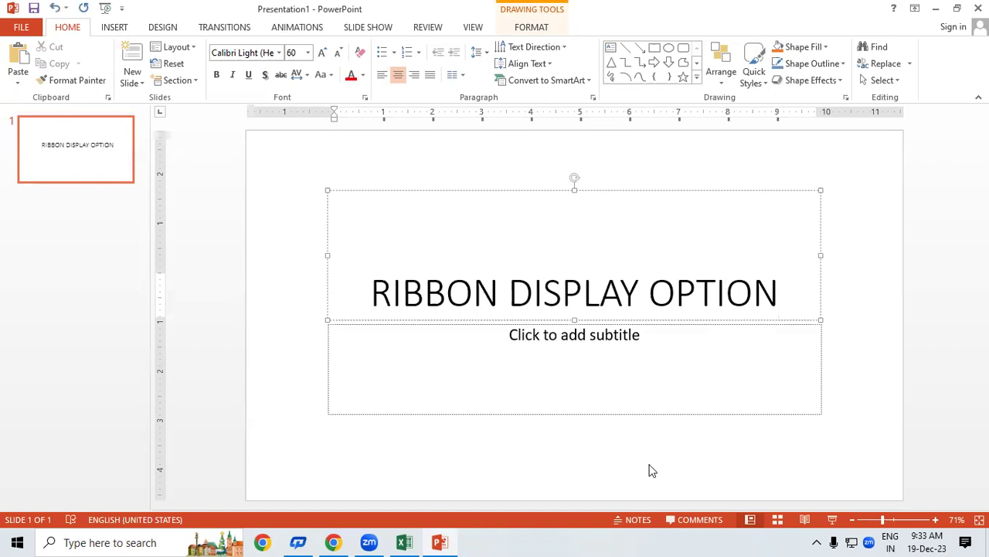
click(626, 340)
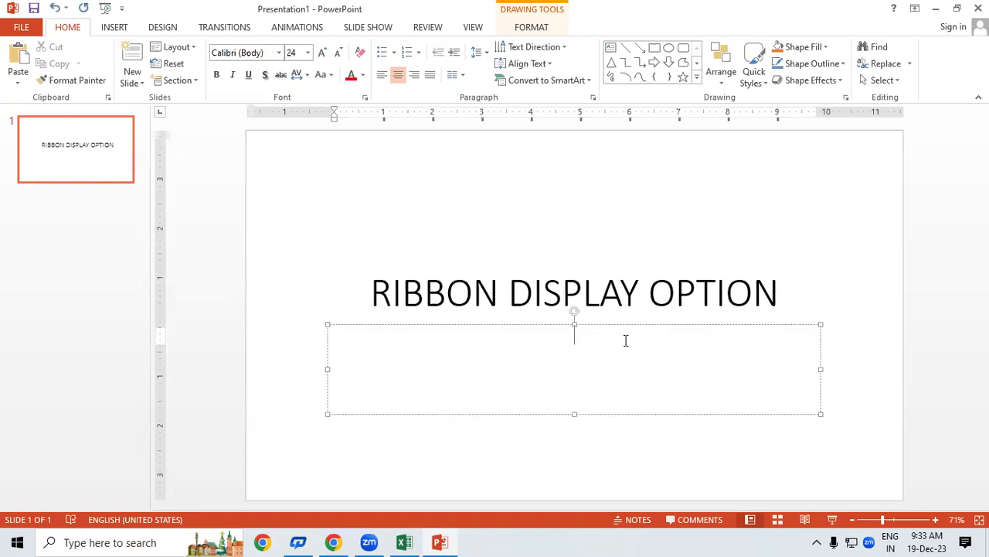
text(AUTO HIDE RIBBON)
key(Return)
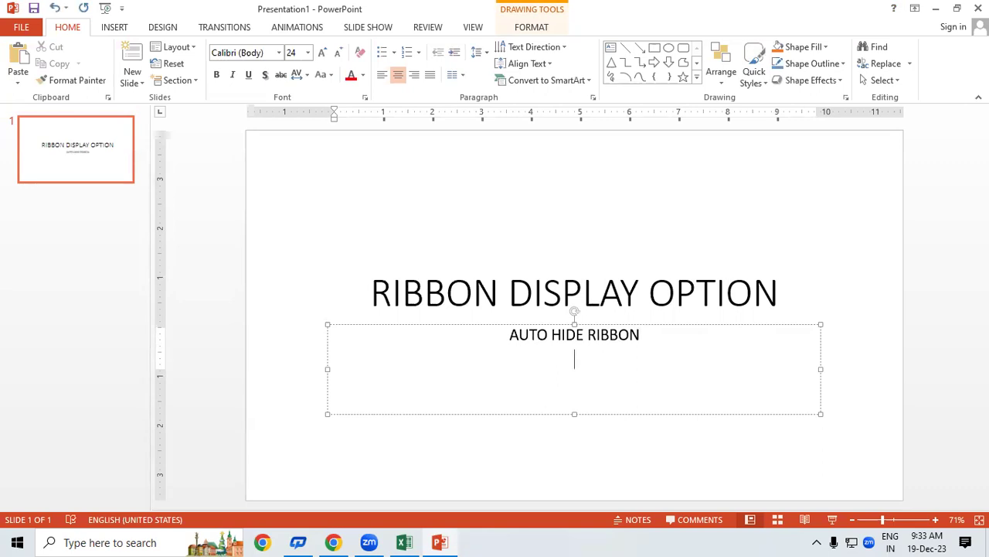
text(SHOW TAB)
key(Return)
text(SHOW TAB )
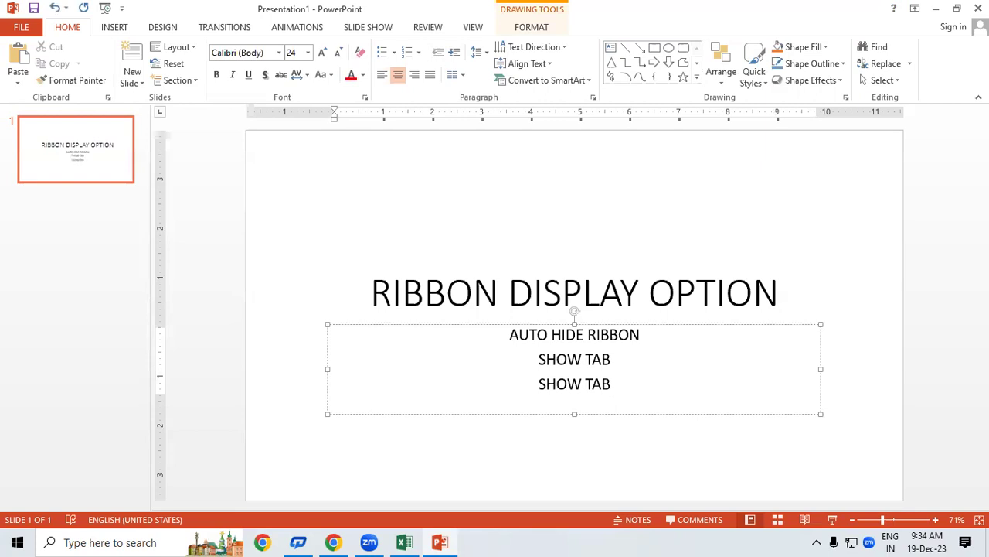
text(&)
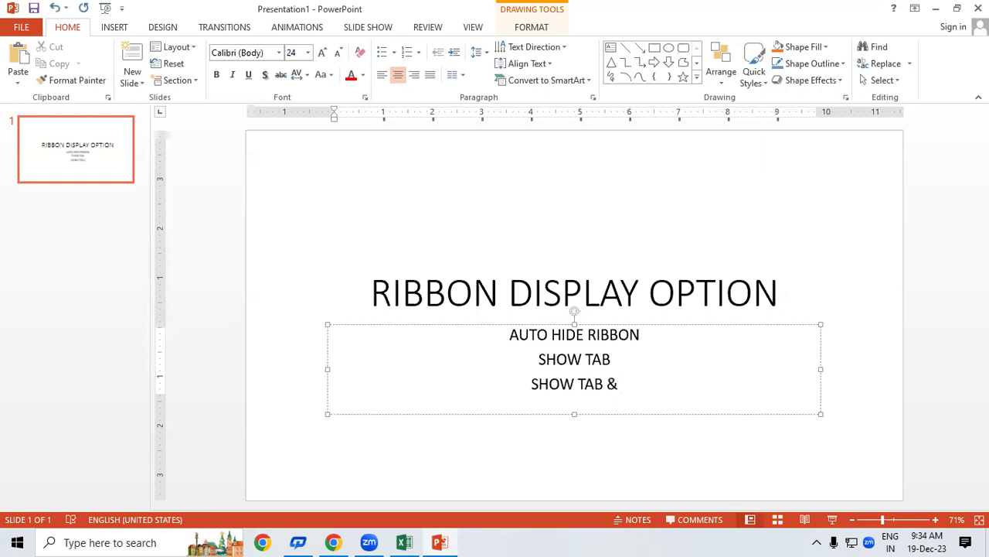
text( COMMANDS)
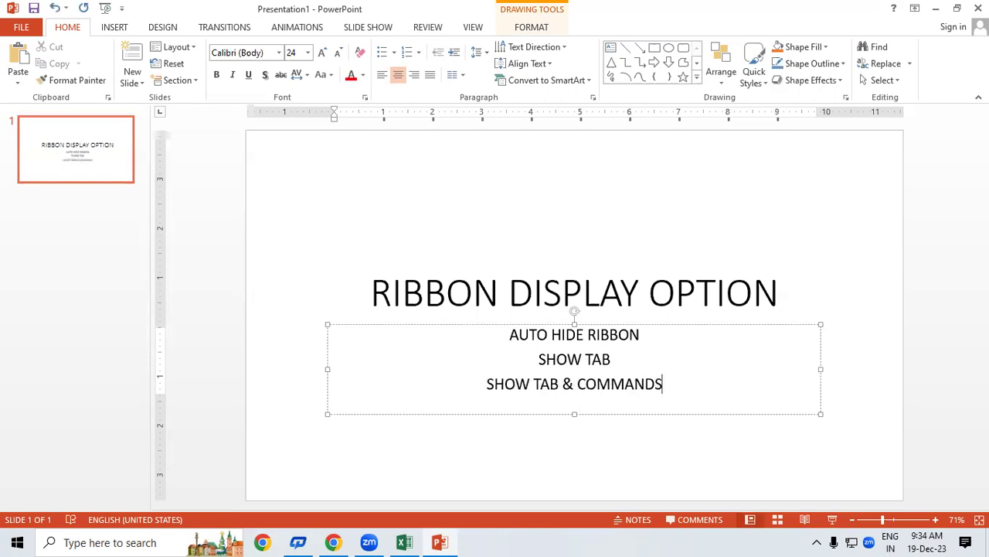
drag(509, 334, 692, 383)
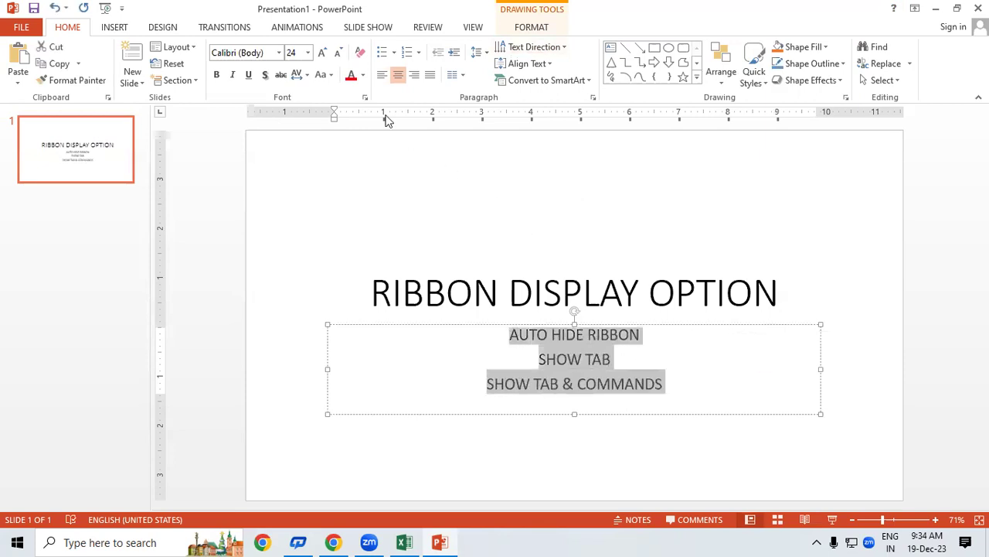
Left-align the three subtitle lines and enlarge them to 32 pt
click(382, 75)
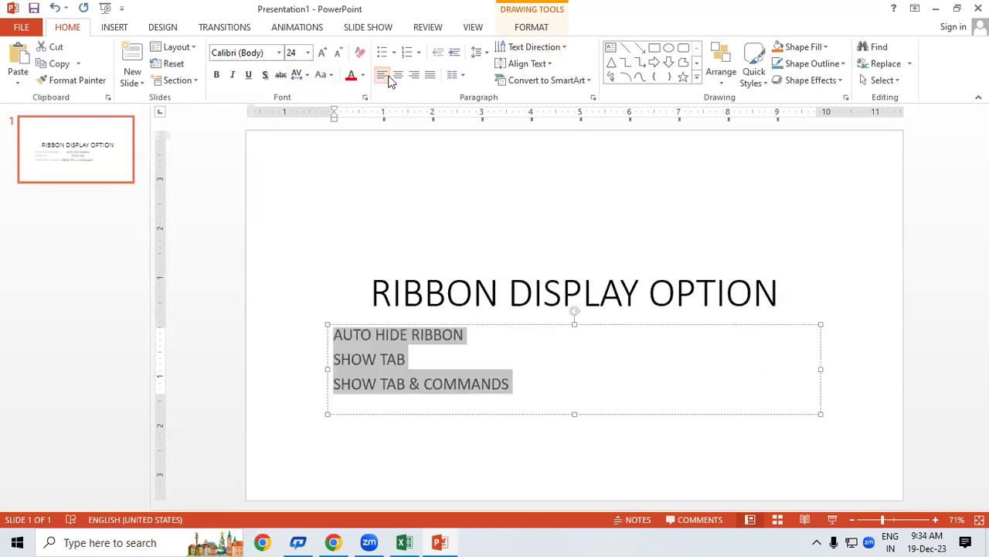
click(322, 53)
click(322, 52)
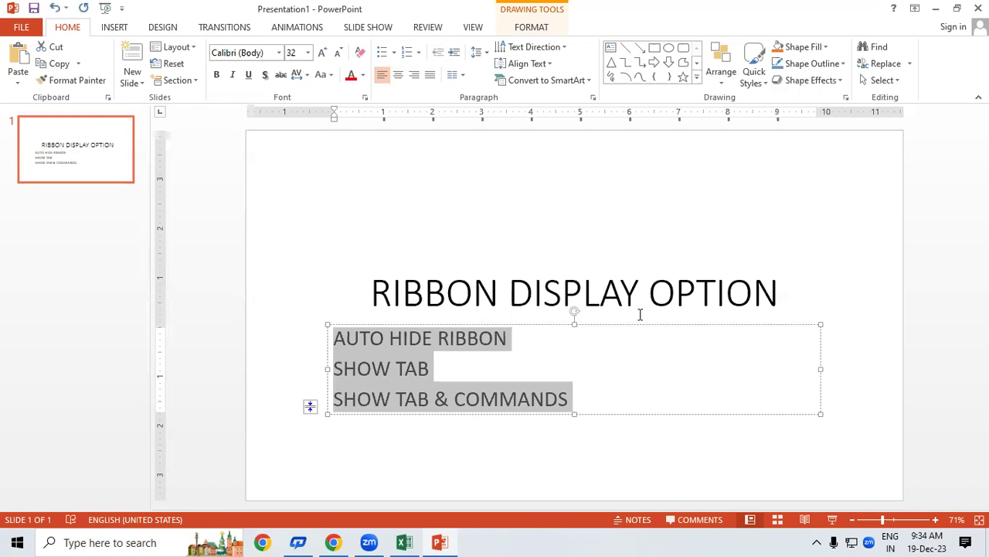
click(649, 292)
Move the title to the top of the slide and shift the list up and right beneath it
drag(691, 186, 686, 113)
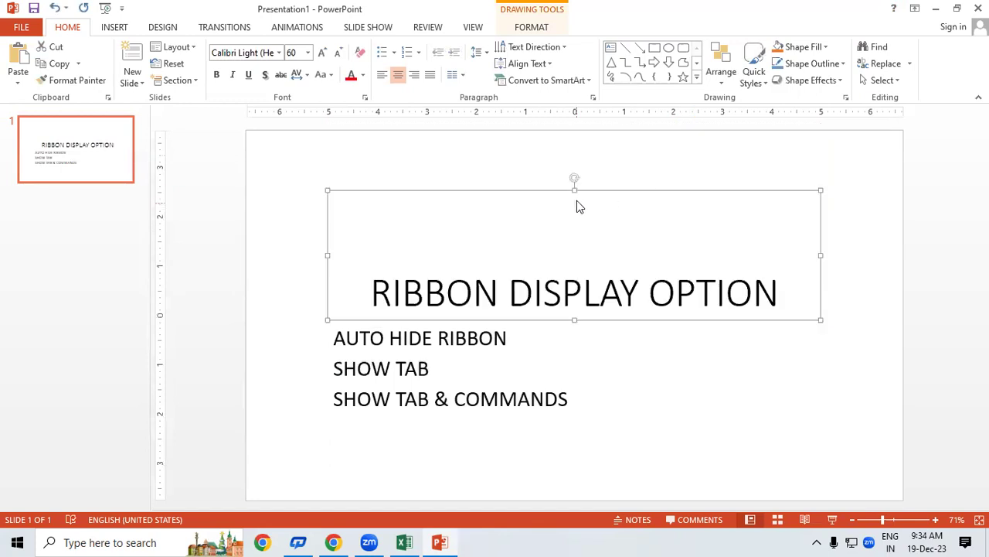
mouse_move(603, 263)
mouse_down()
mouse_move(596, 145)
mouse_move(606, 133)
mouse_up()
click(521, 315)
click(449, 362)
click(502, 324)
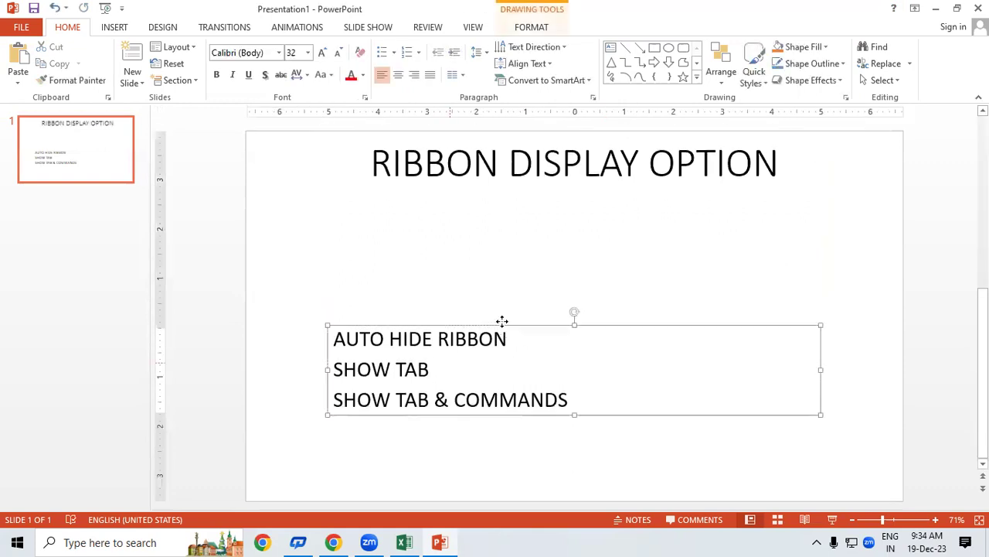
drag(502, 321, 554, 204)
click(508, 164)
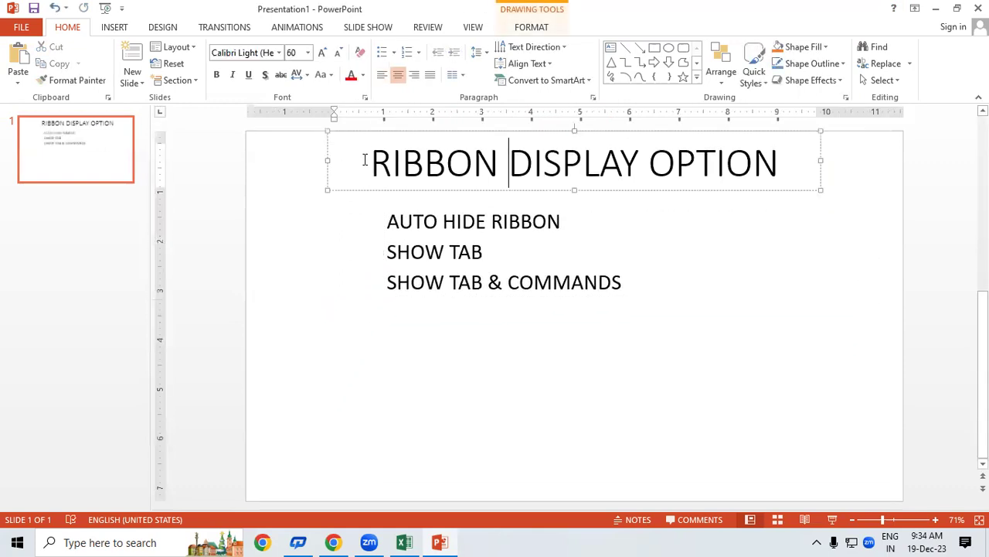
drag(365, 160, 787, 164)
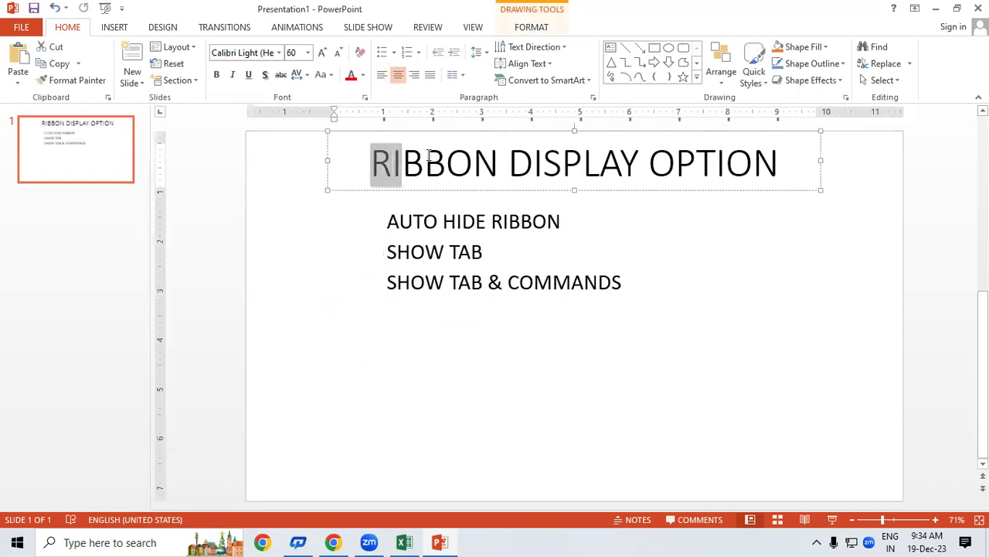
Make the RIBBON DISPLAY OPTION title red and bold
click(351, 76)
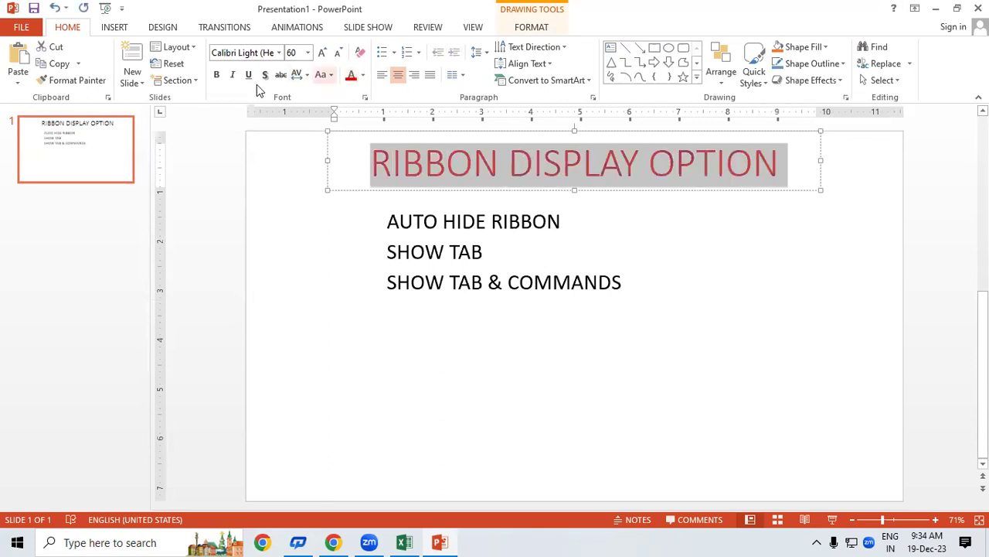
click(217, 76)
click(583, 471)
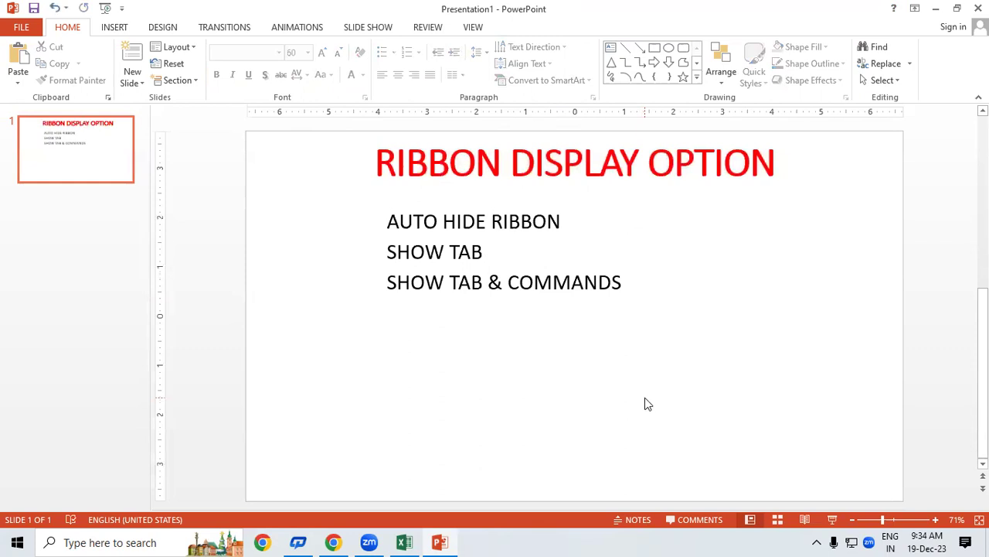
Apply diamond bullets to the three list lines
click(450, 282)
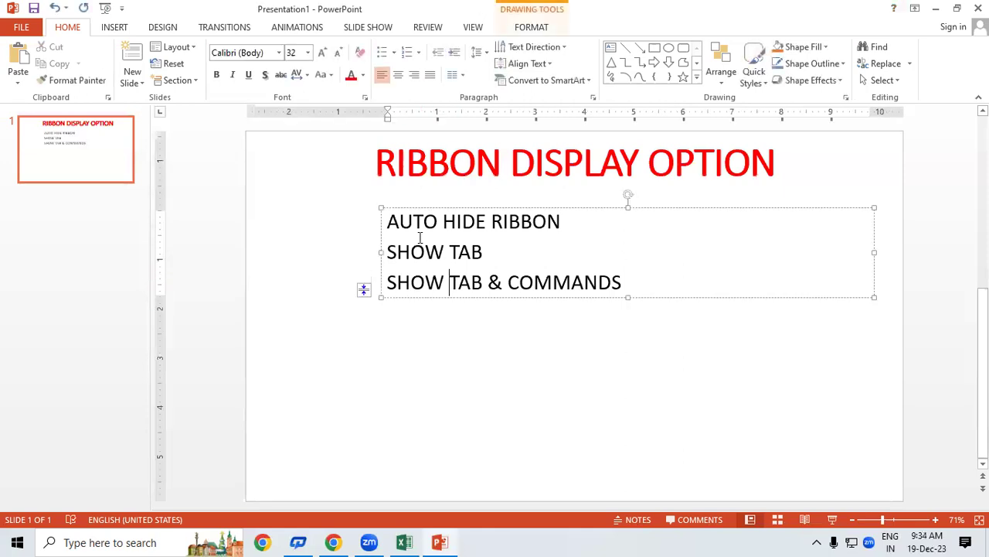
drag(386, 218, 691, 278)
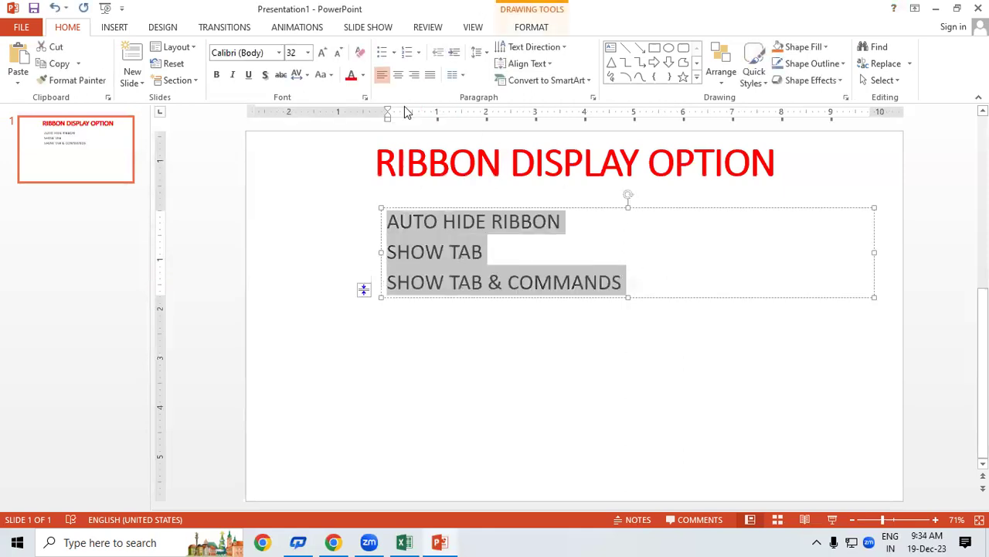
click(394, 54)
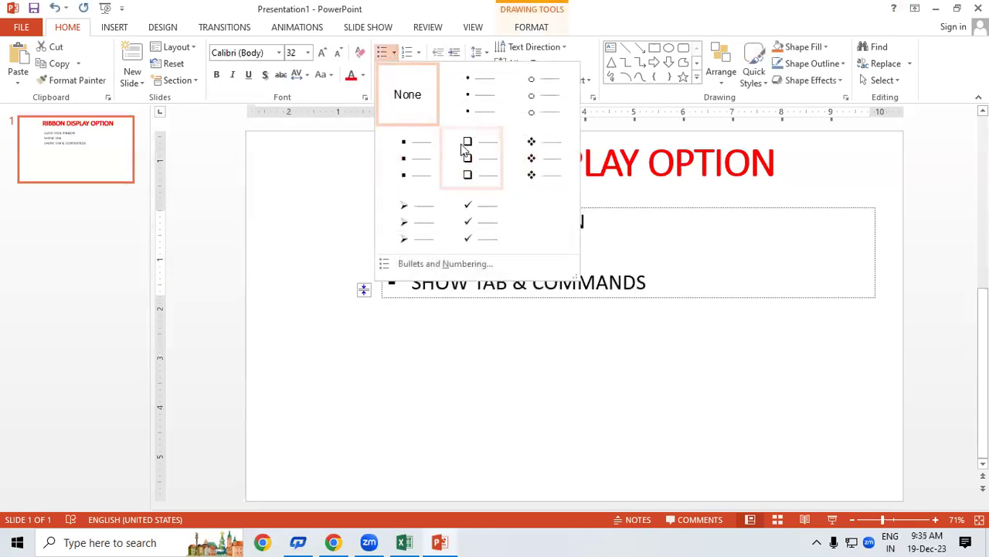
click(541, 155)
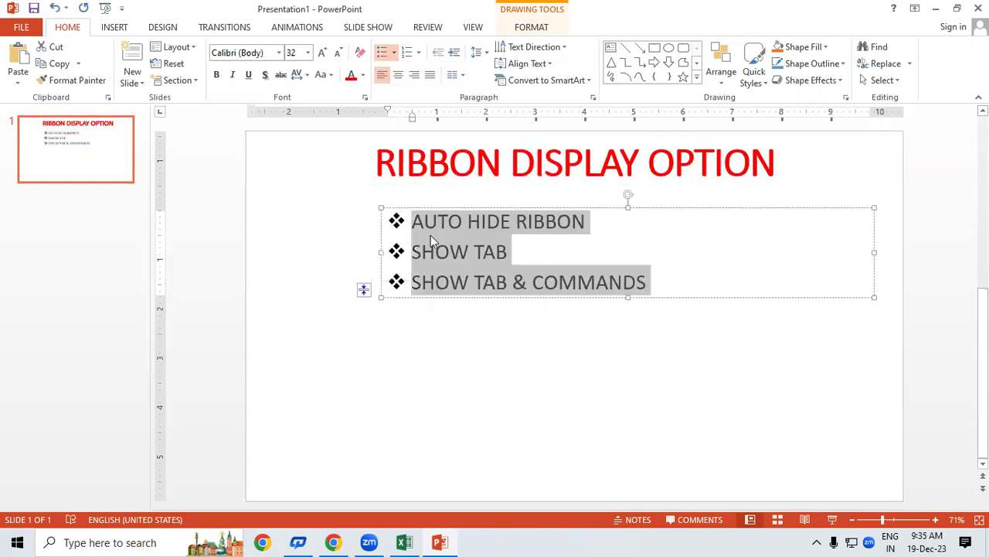
Bold the three diamond-bulleted list lines with Ctrl+B and deselect the text box
key(ctrl+b)
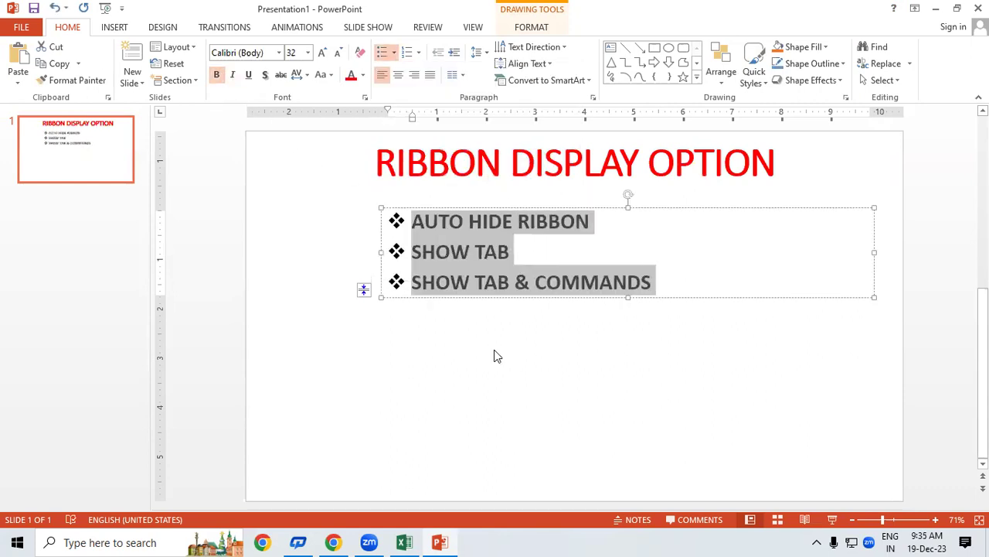
click(493, 354)
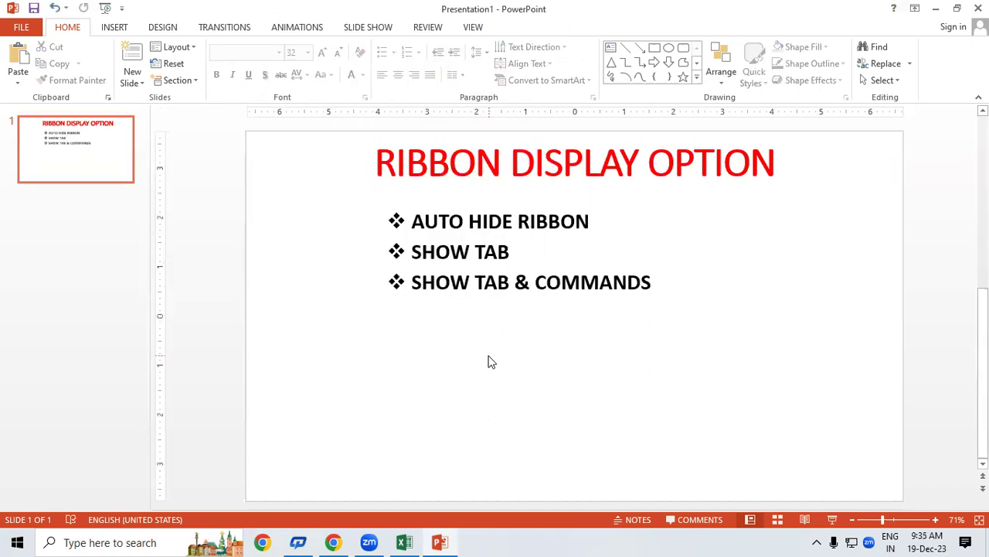
click(479, 222)
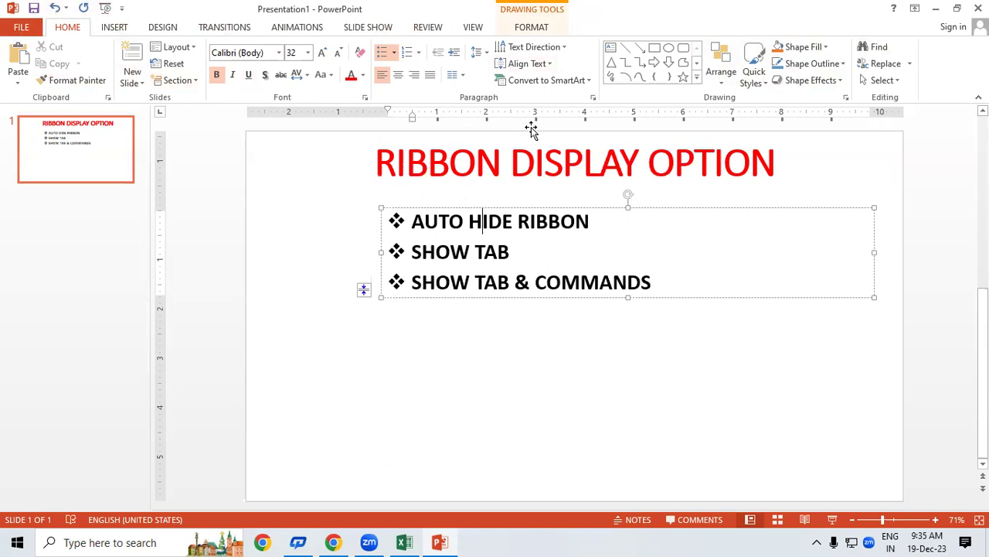
click(530, 430)
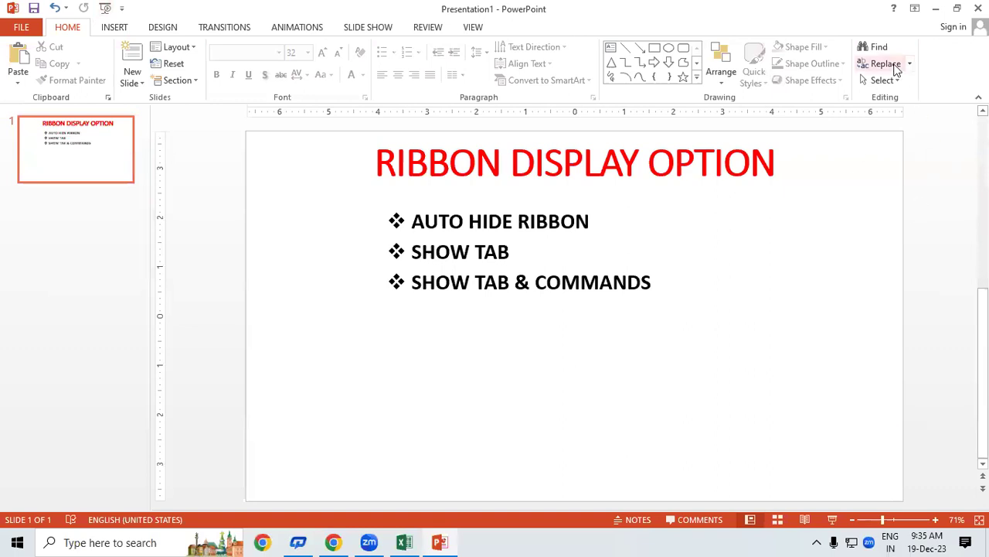
click(913, 9)
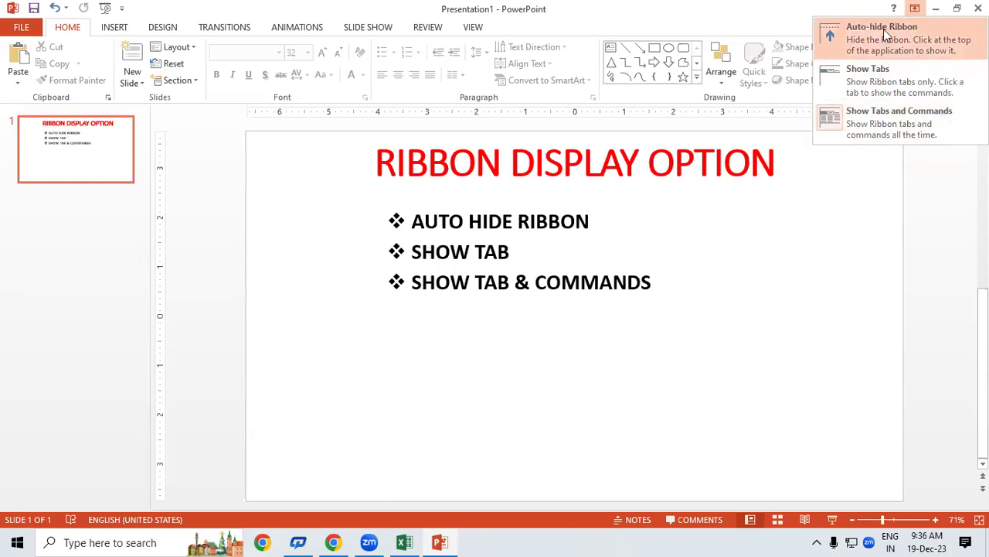
click(883, 28)
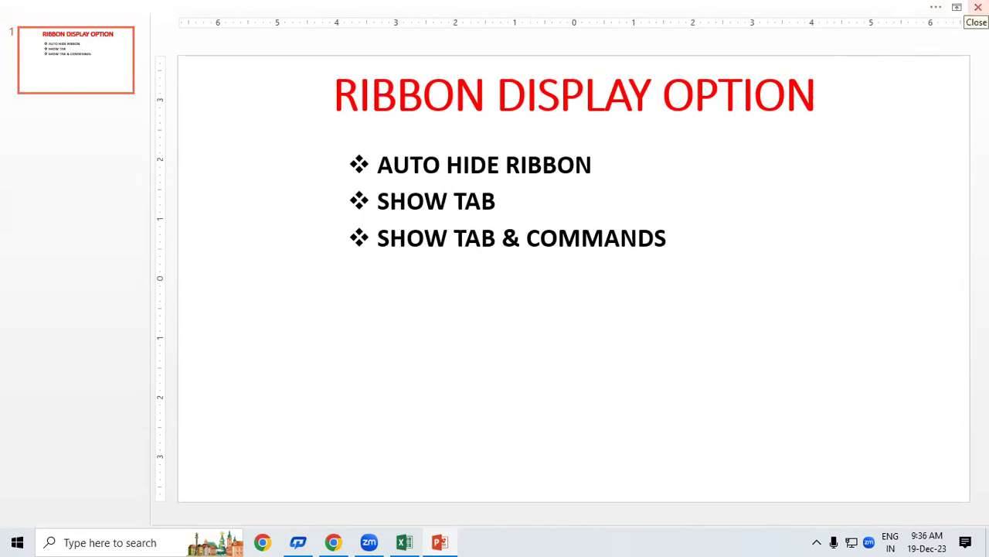
click(957, 7)
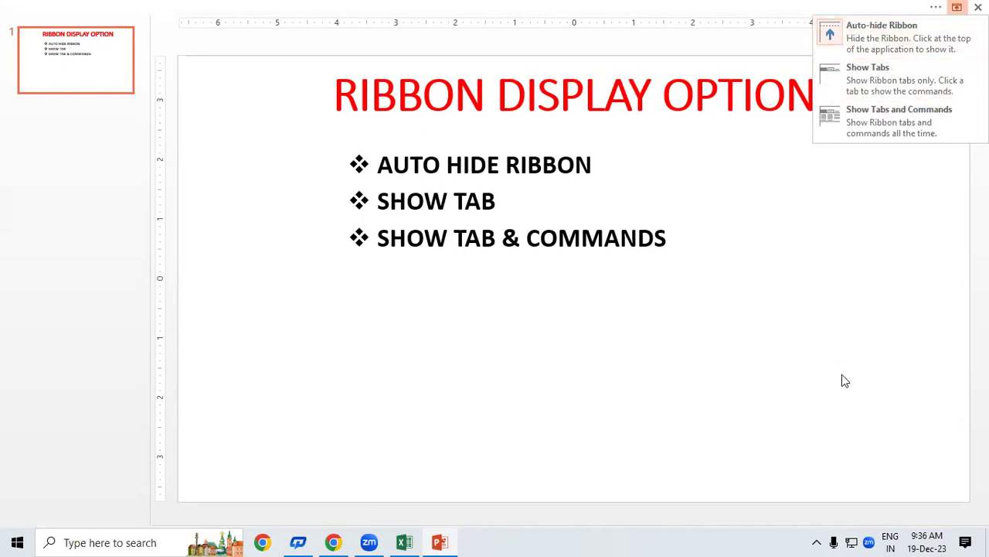
click(895, 87)
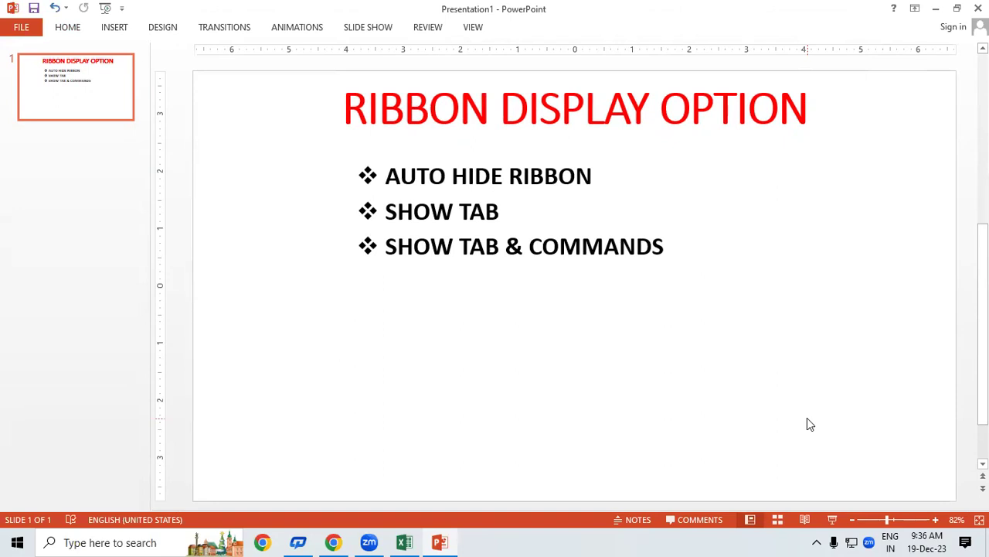
click(914, 8)
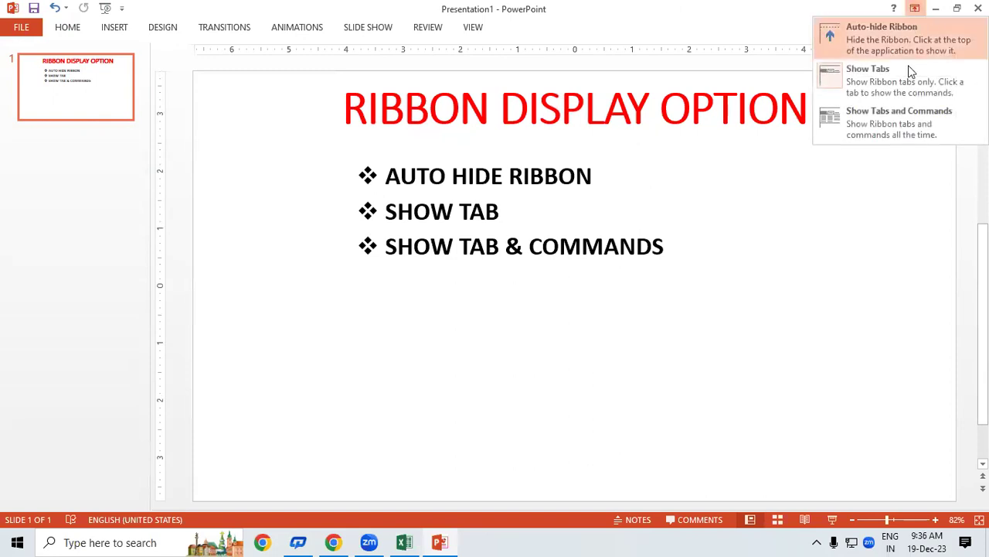
click(897, 113)
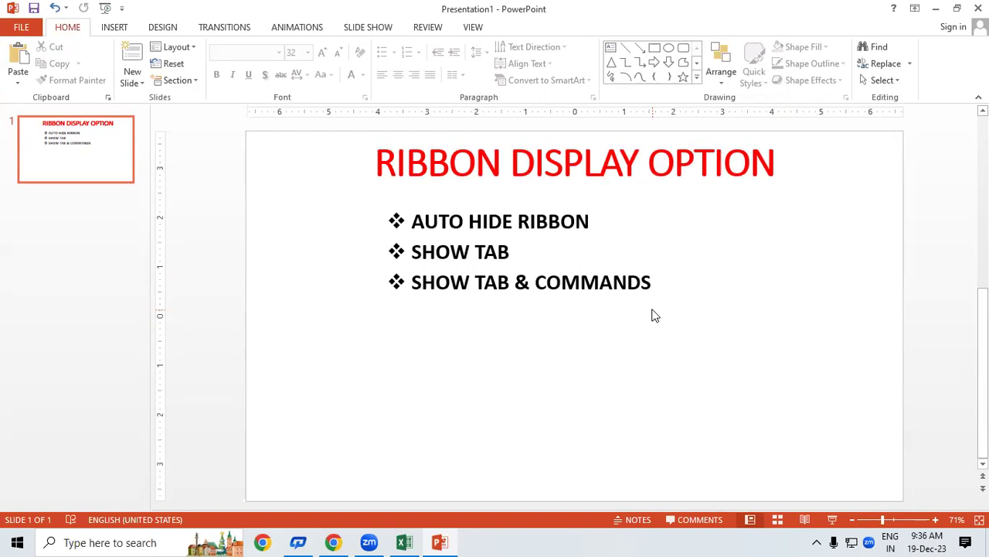
Toggle the ribbon between collapsed and pinned open using Ctrl+F1 and the Collapse the Ribbon option
key(ctrl+F1)
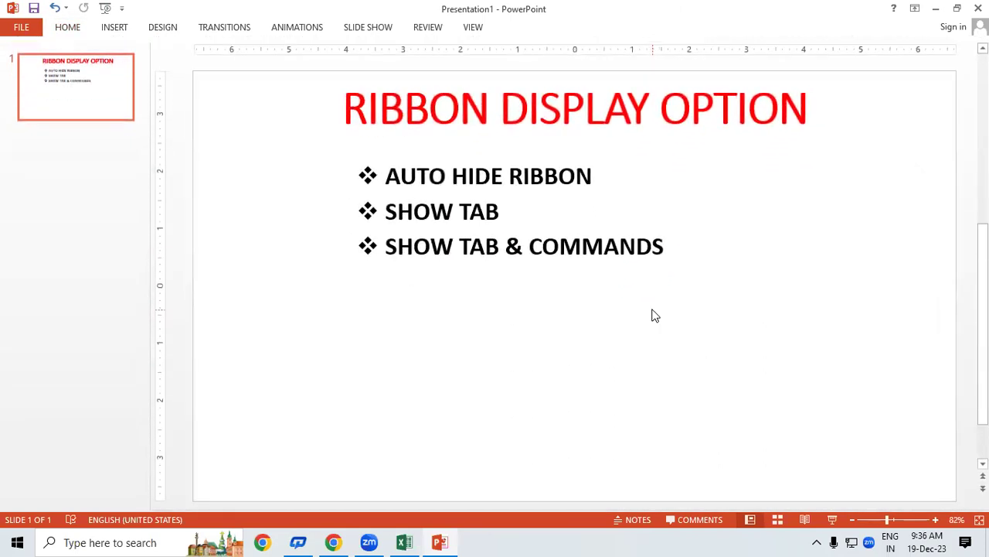
right_click(237, 33)
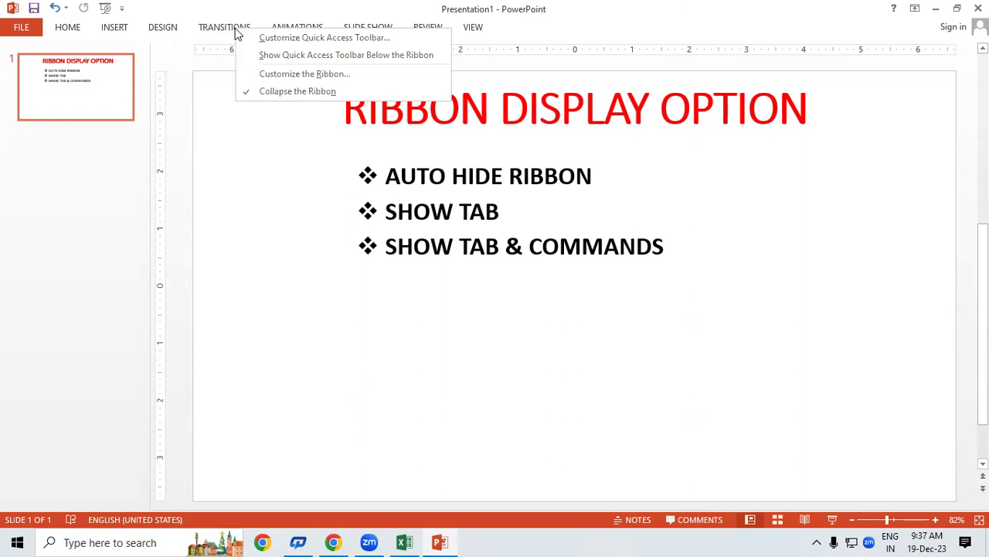
click(290, 94)
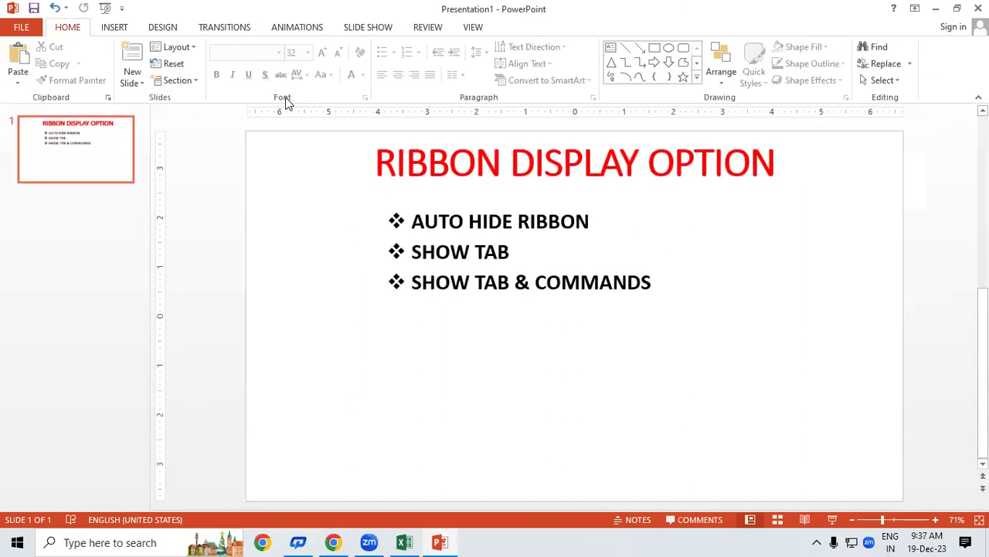
right_click(307, 26)
click(331, 86)
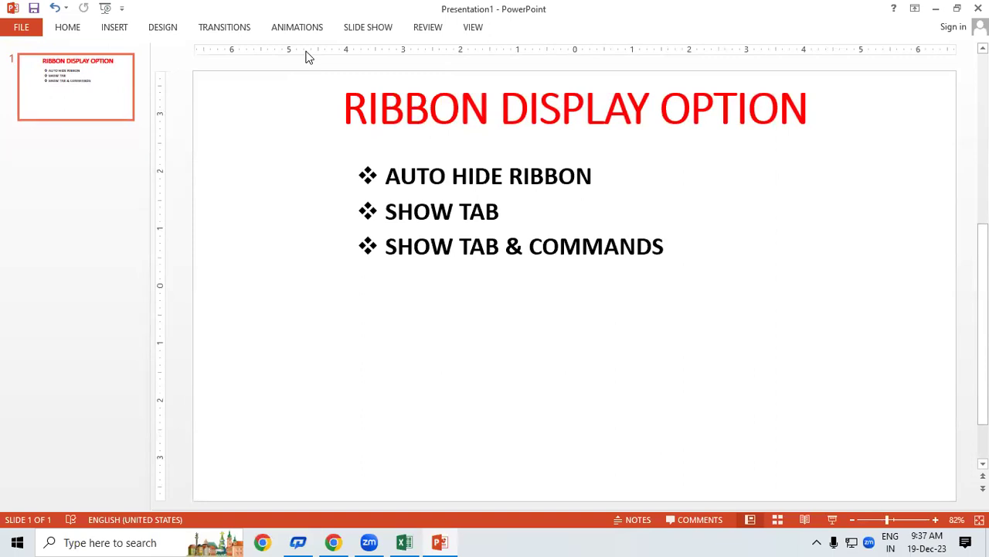
right_click(423, 34)
click(452, 95)
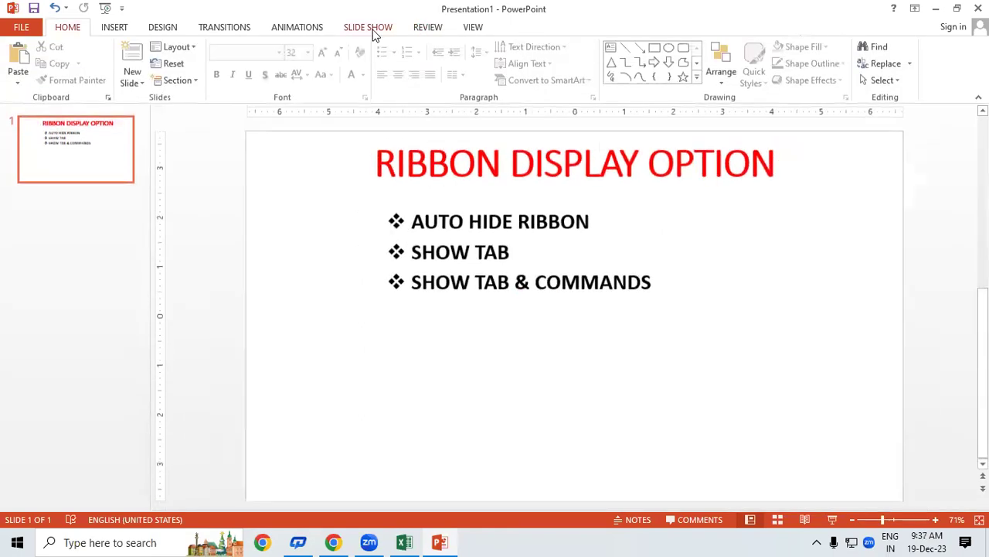
right_click(373, 33)
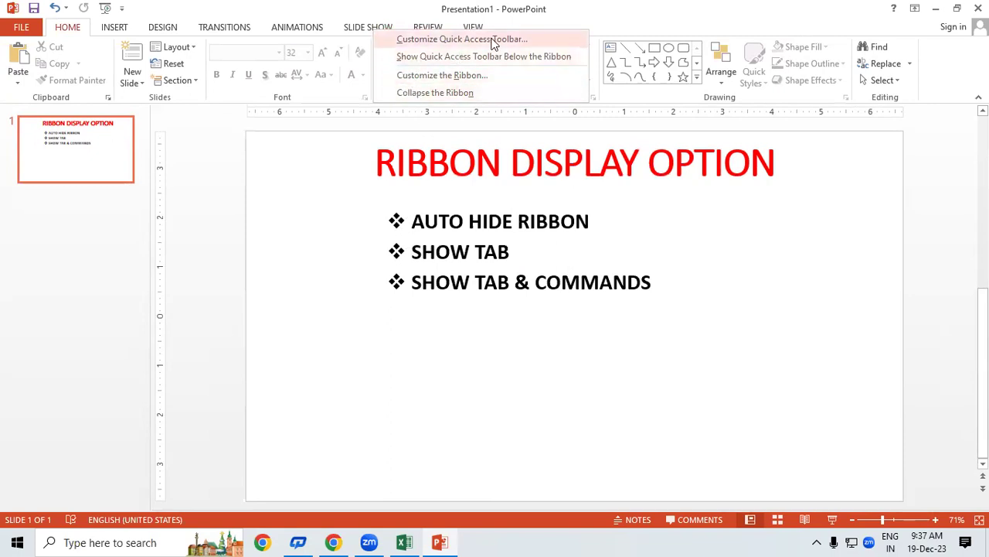
click(275, 243)
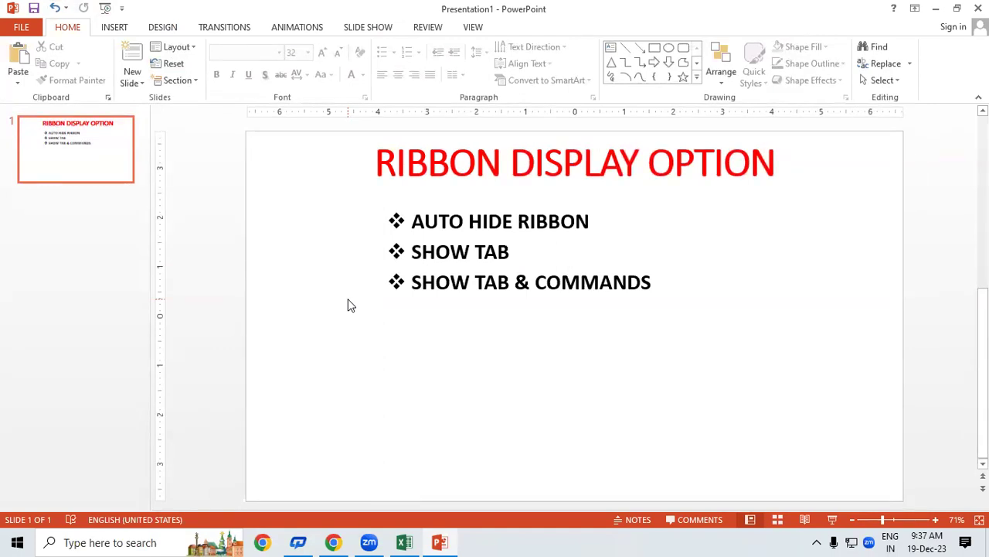
right_click(355, 30)
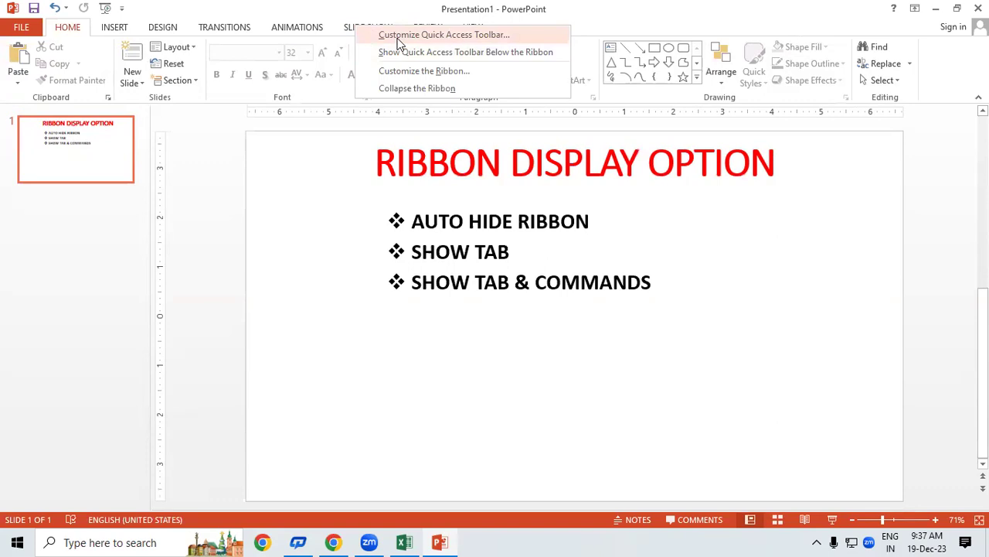
Add Bullets and Draw Table to the Quick Access Toolbar and confirm with OK
key(Escape)
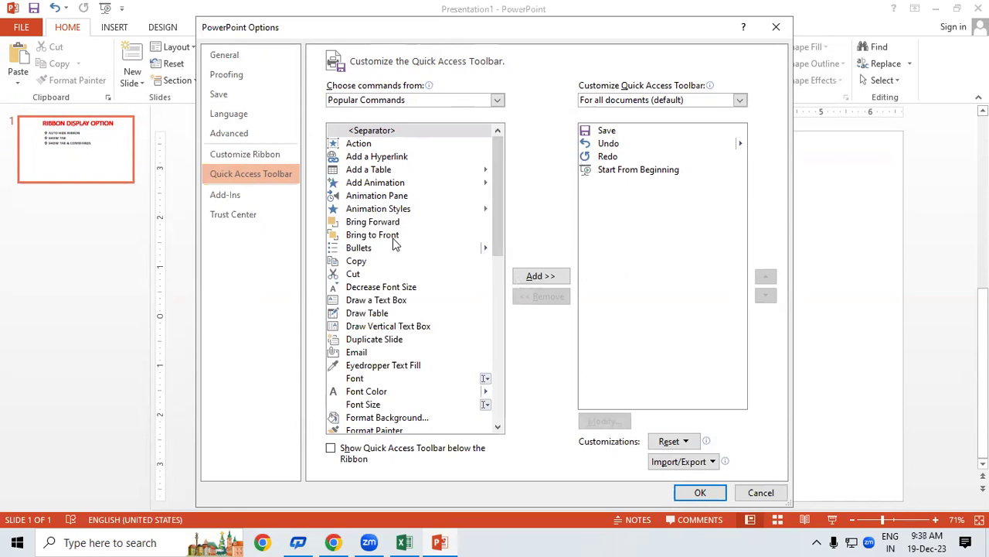
click(357, 252)
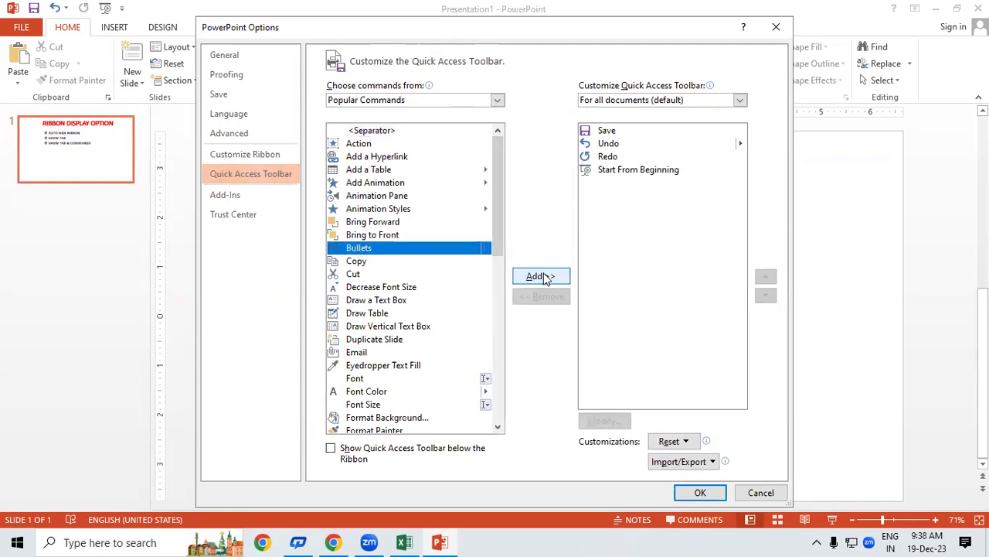
click(542, 276)
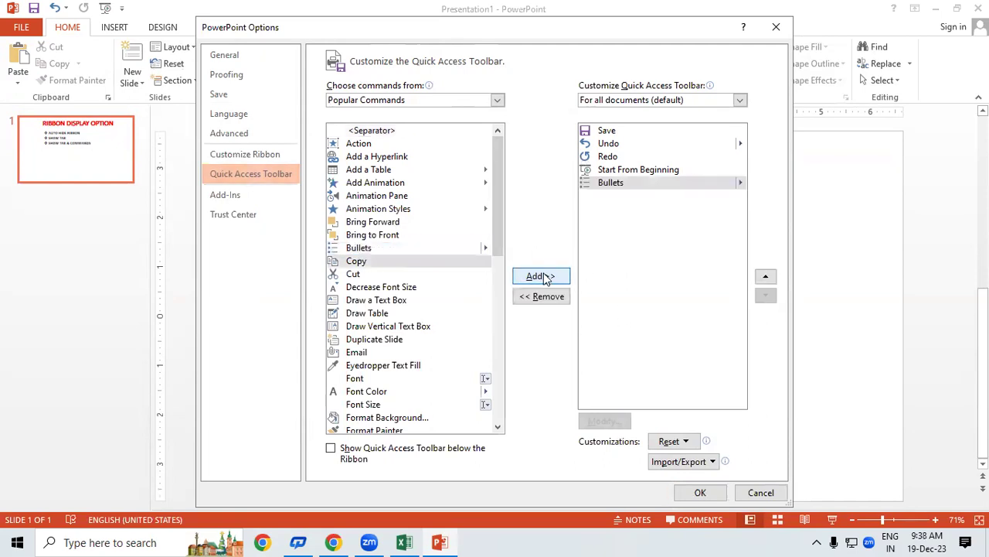
click(381, 313)
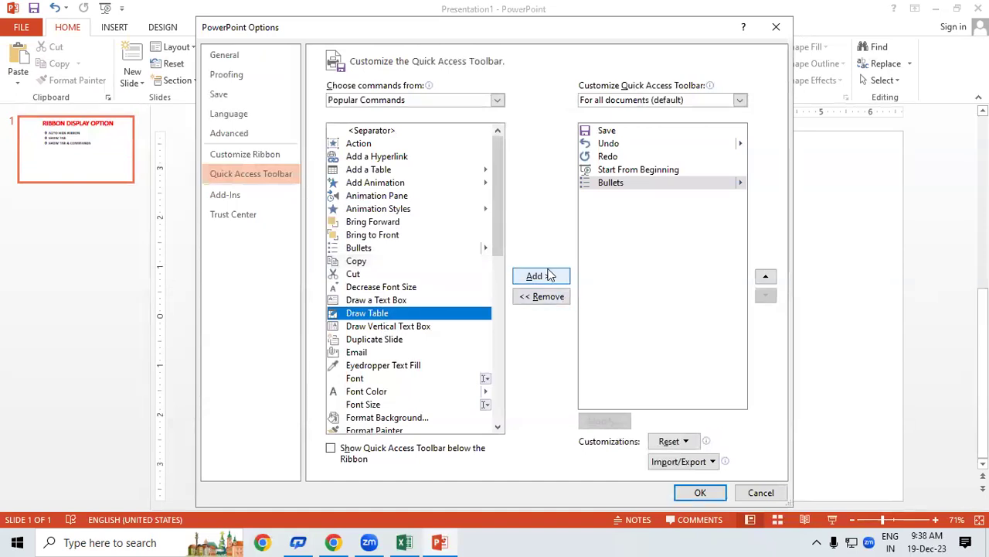
click(541, 276)
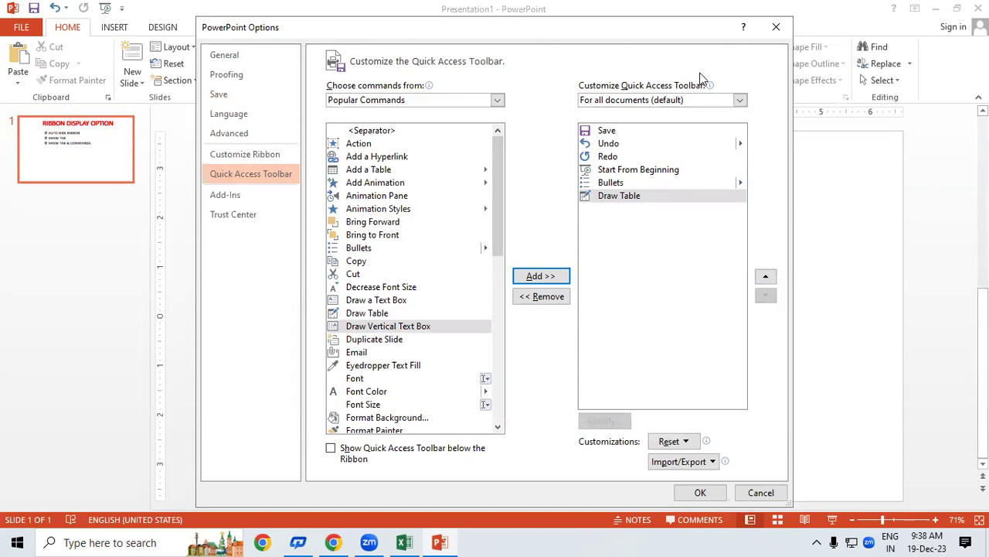
drag(359, 29, 590, 14)
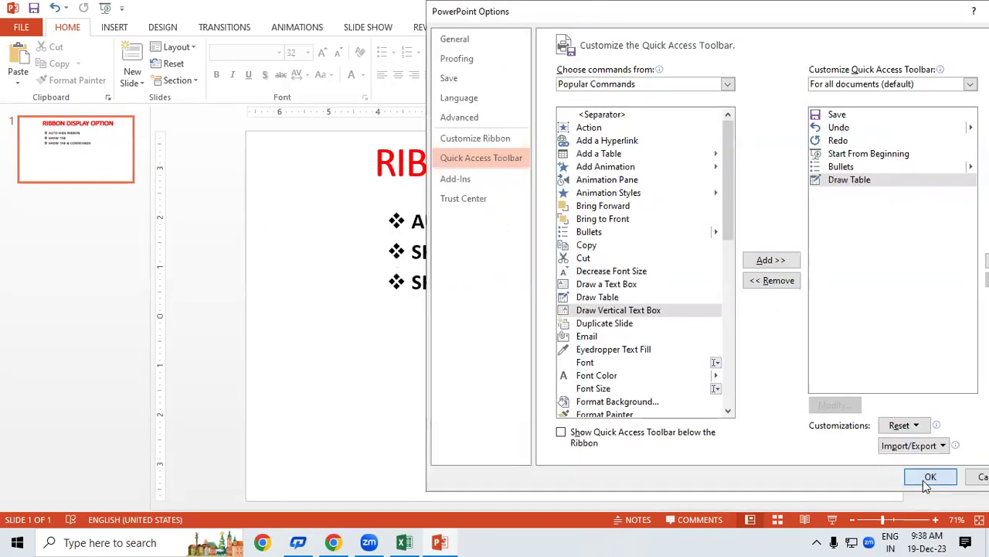
click(928, 478)
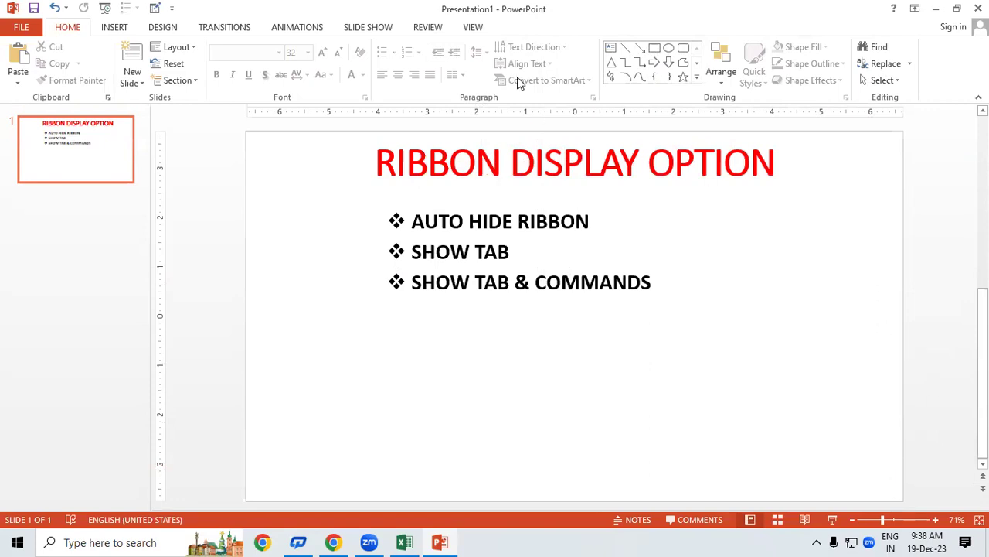
Show the Quick Access Toolbar below the ribbon, then reopen the ribbon's shortcut menu
right_click(486, 25)
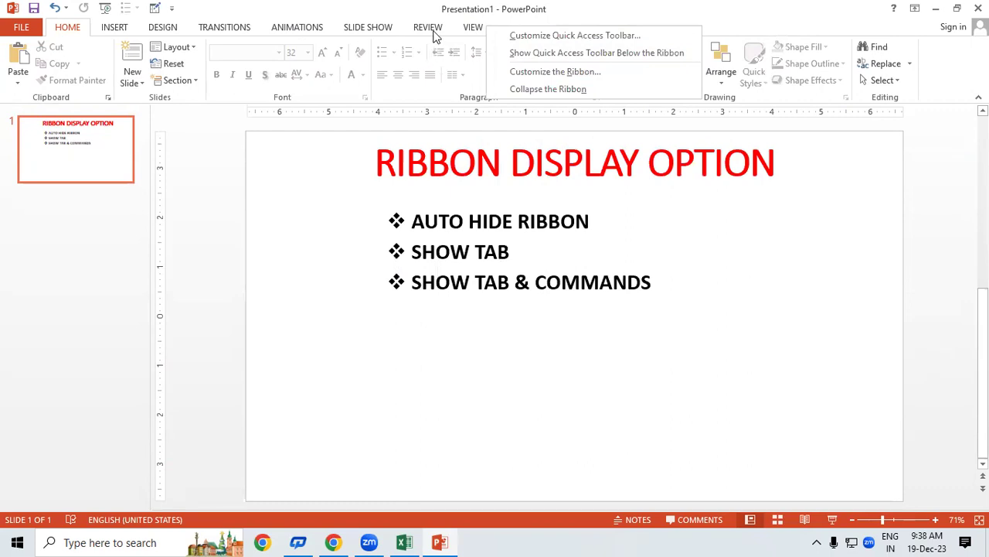
click(556, 57)
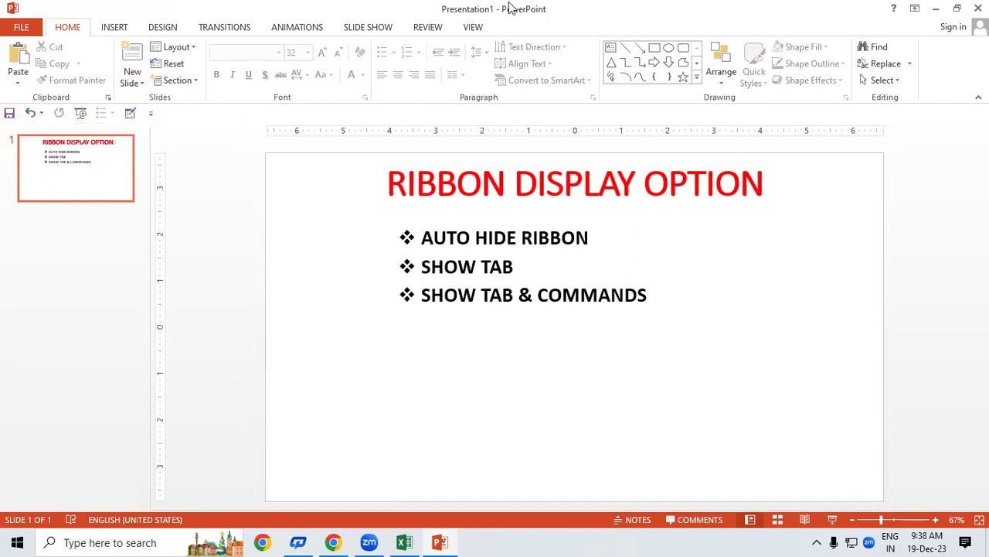
right_click(472, 30)
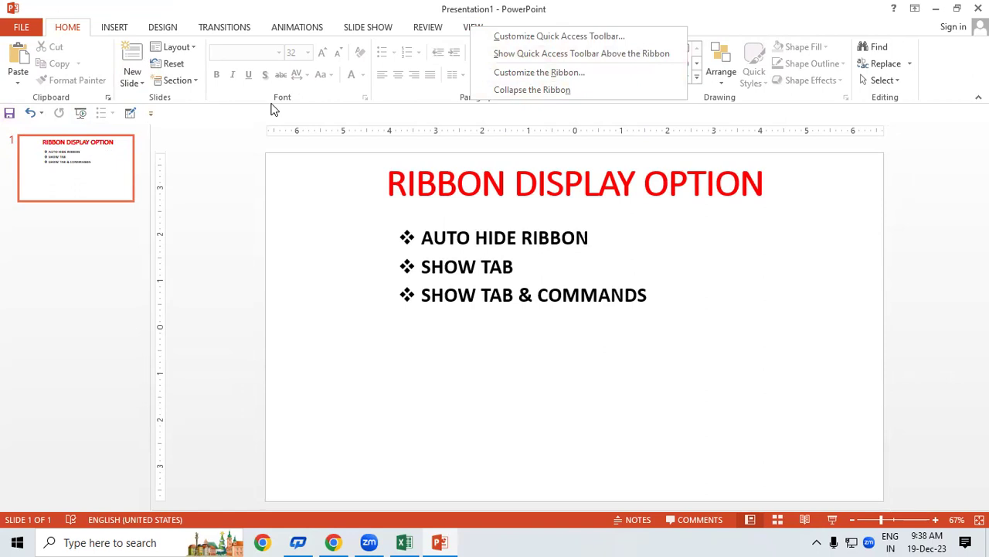
In Customize the Ribbon, select Hyperlink, try adding it, and dismiss the custom-group warning
click(562, 71)
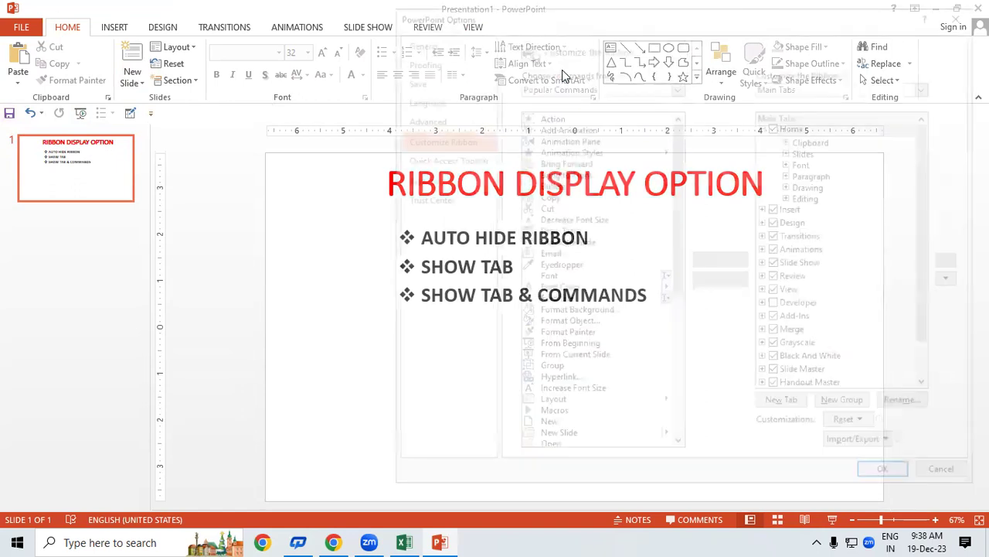
drag(928, 189, 930, 320)
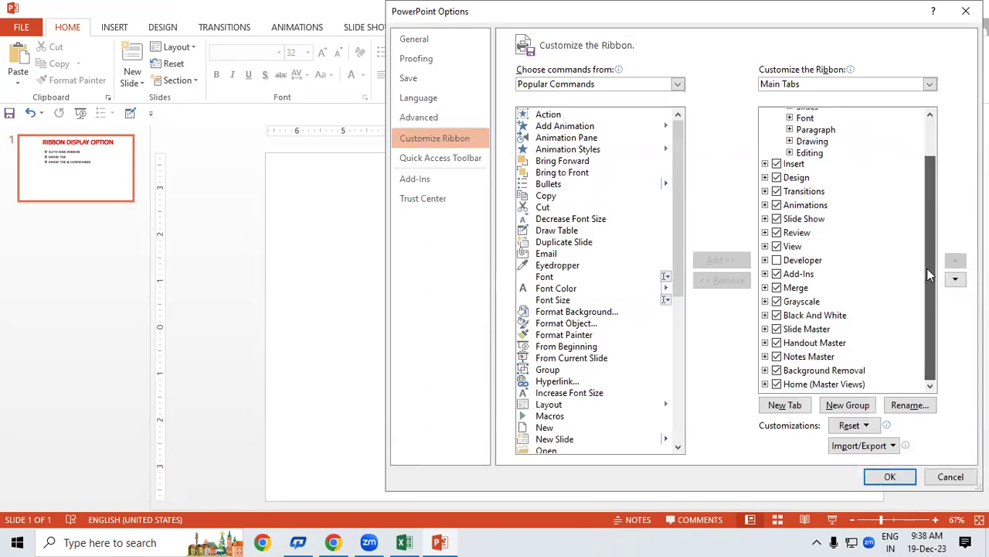
click(567, 381)
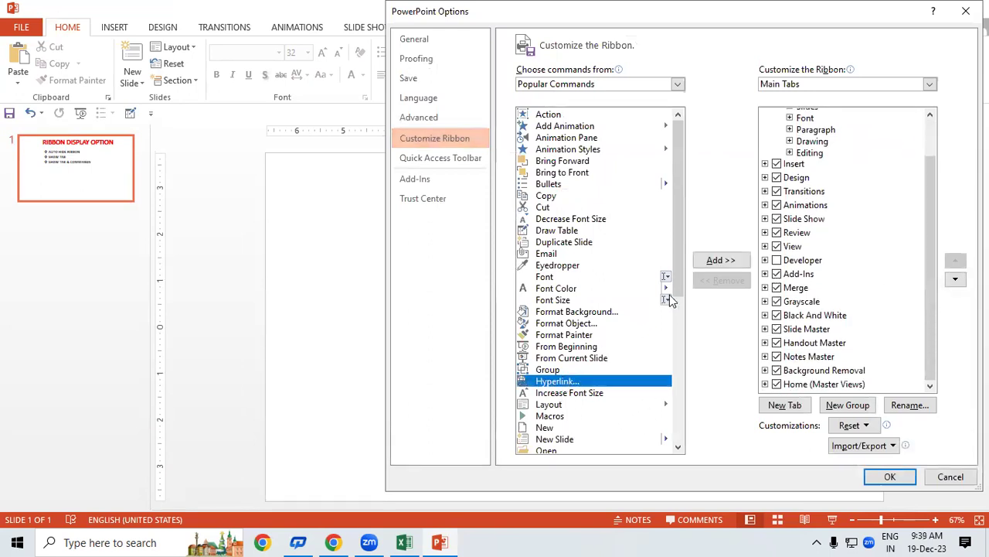
click(717, 261)
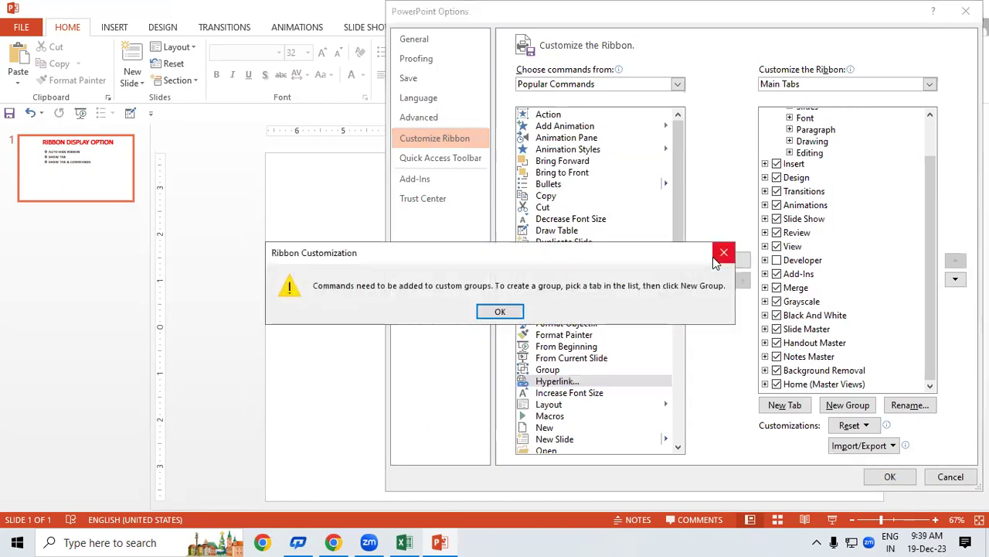
click(720, 256)
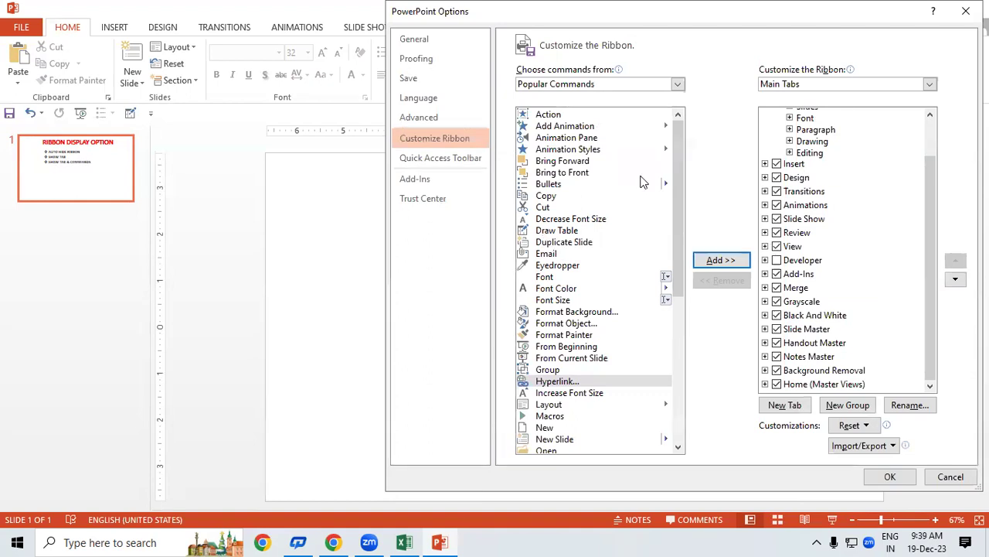
Cancel PowerPoint Options and move the Quick Access Toolbar back above the ribbon
click(950, 477)
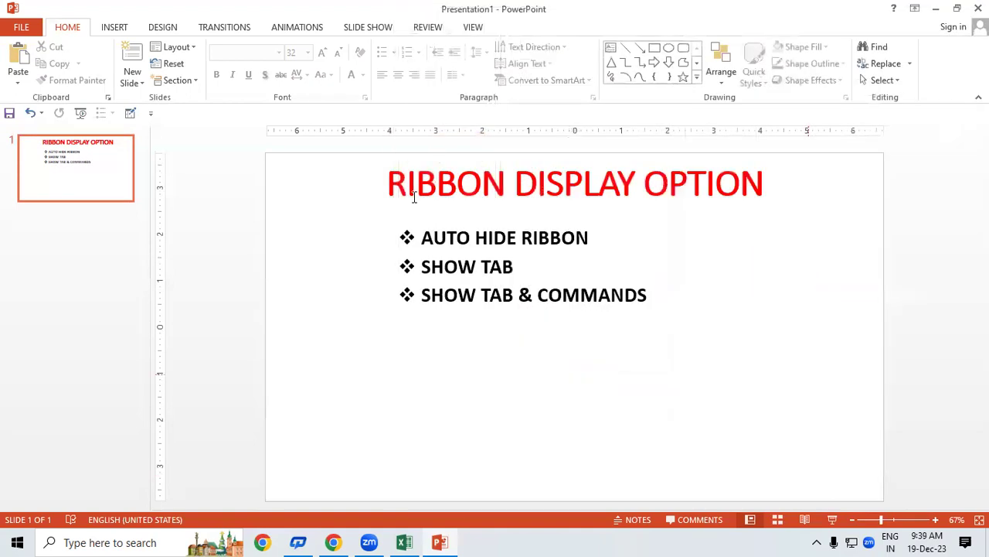
right_click(367, 35)
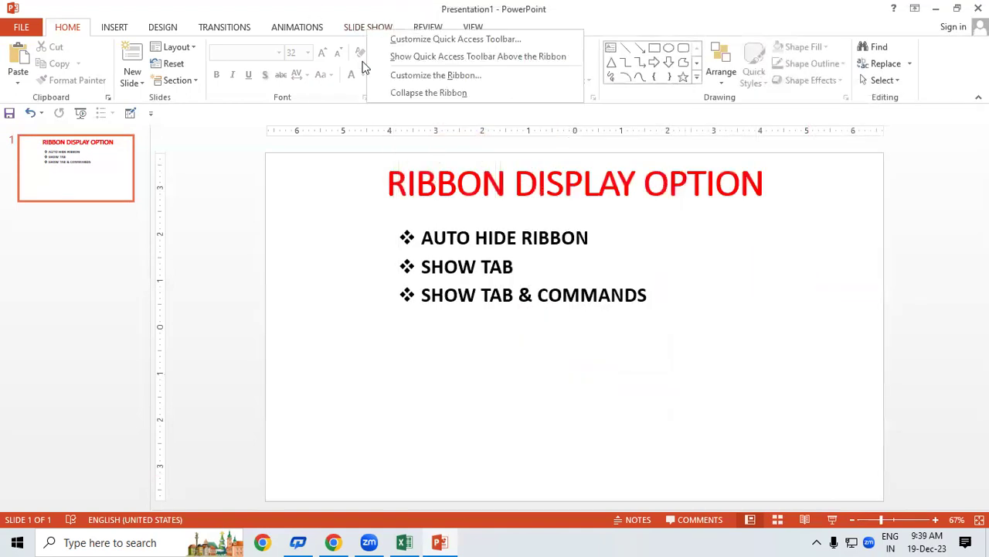
click(345, 289)
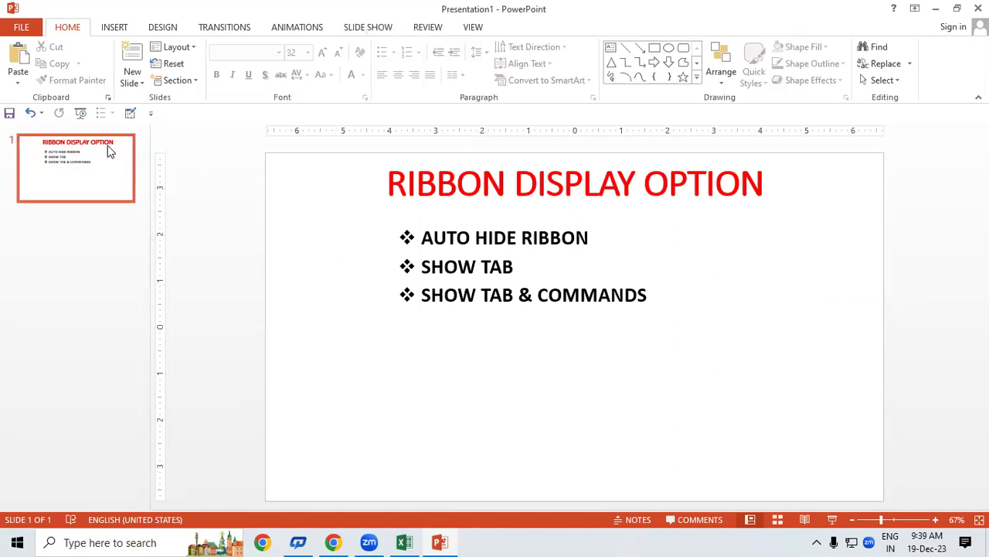
click(150, 114)
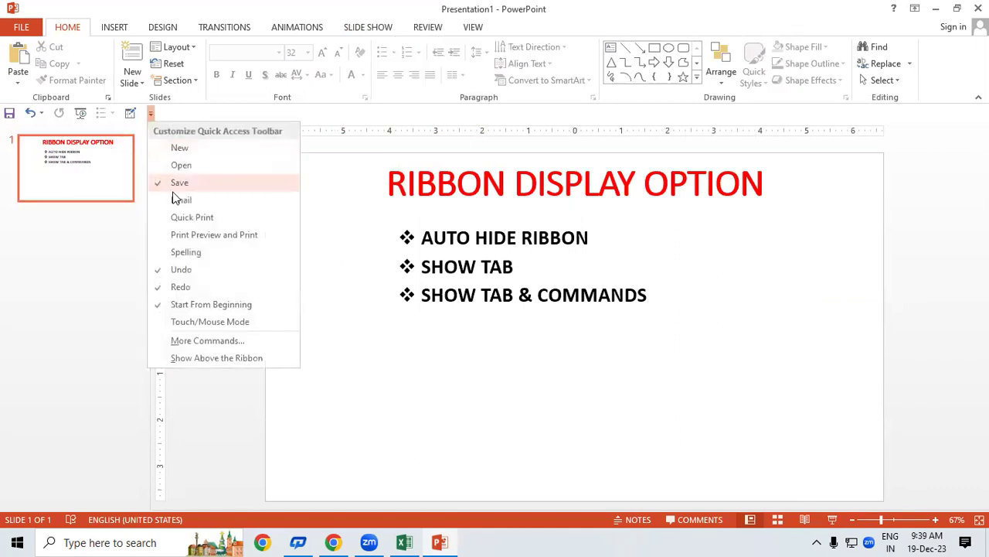
click(204, 359)
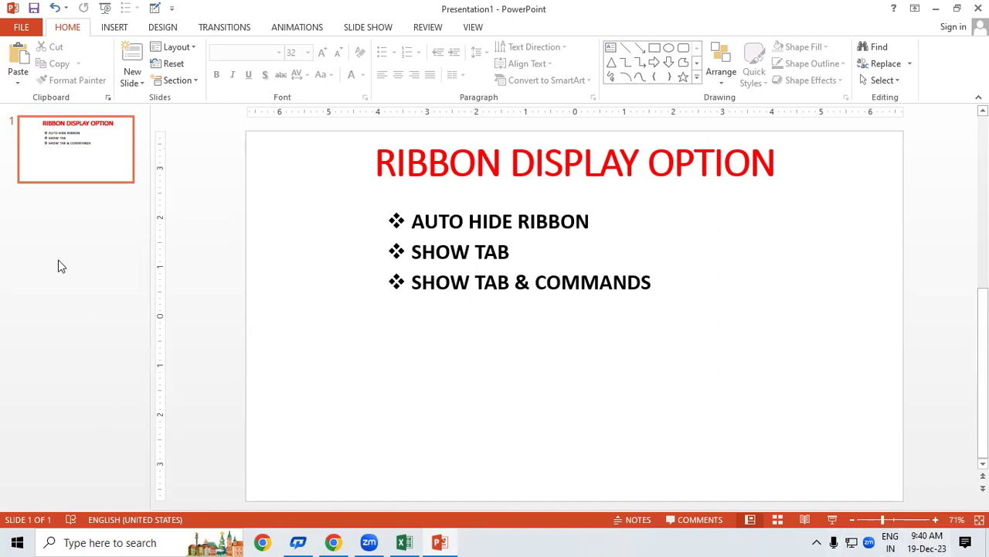
Add a new slide and drag it to the first position in the deck
right_click(22, 210)
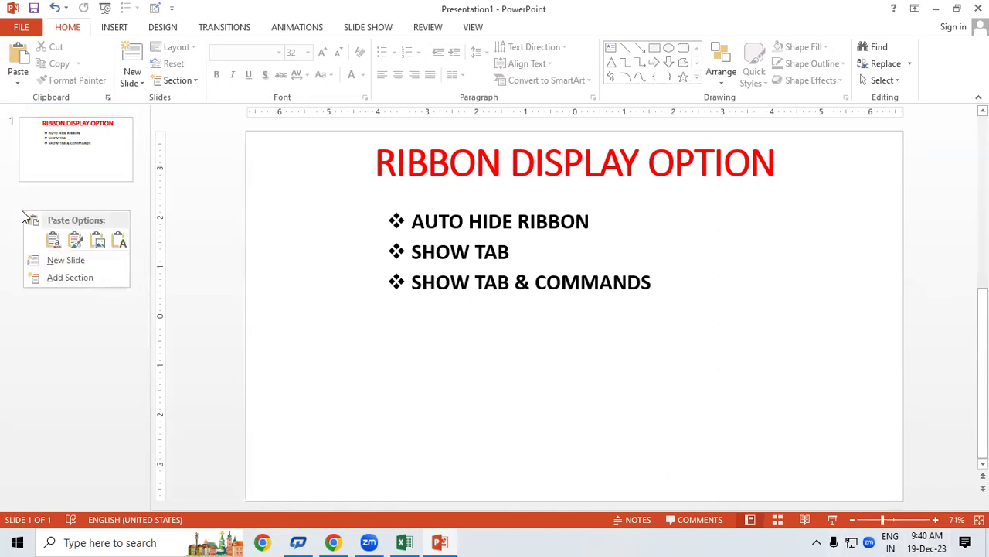
click(67, 259)
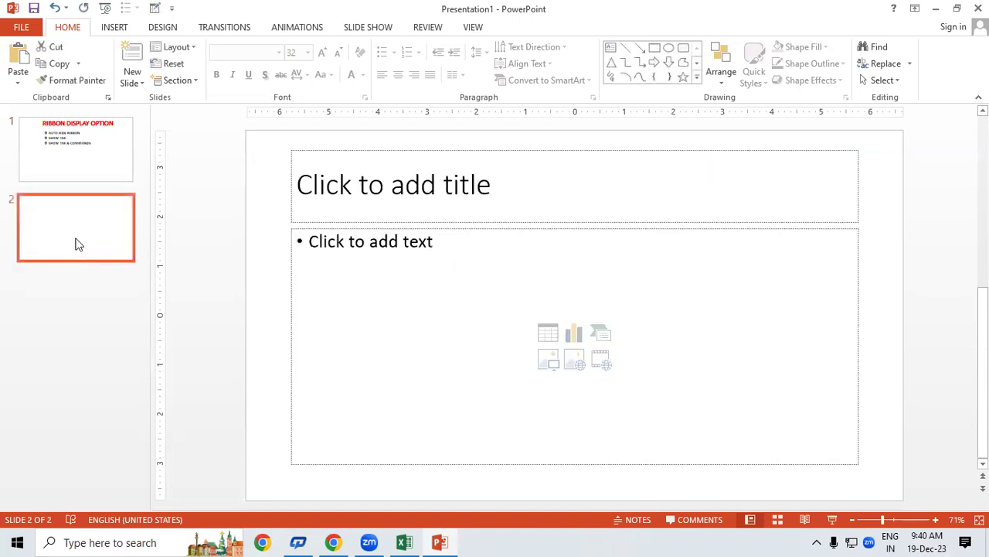
drag(70, 171, 74, 143)
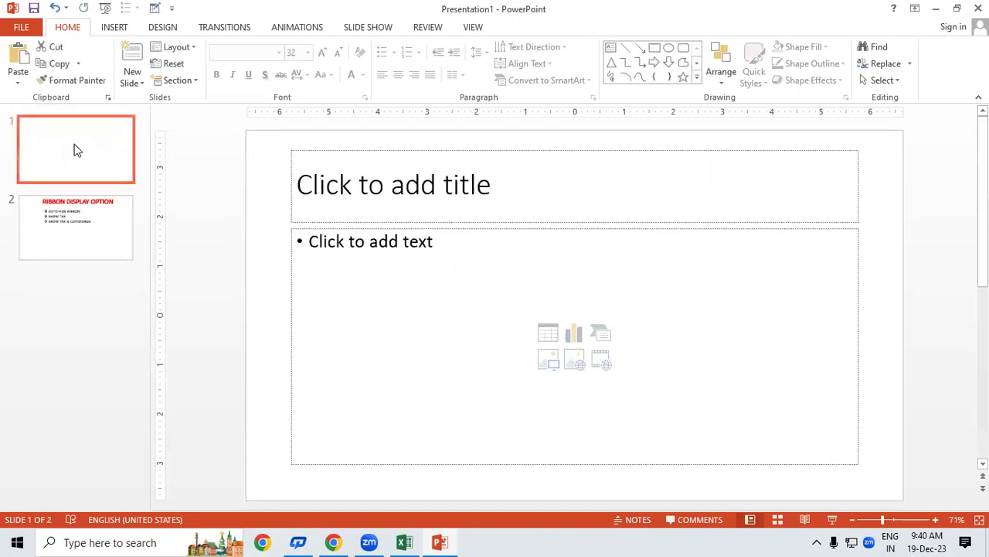
Give slide 1 a Blank layout and insert WordArt reading 'INTRODUCTION OF POWERPOINT'
click(176, 47)
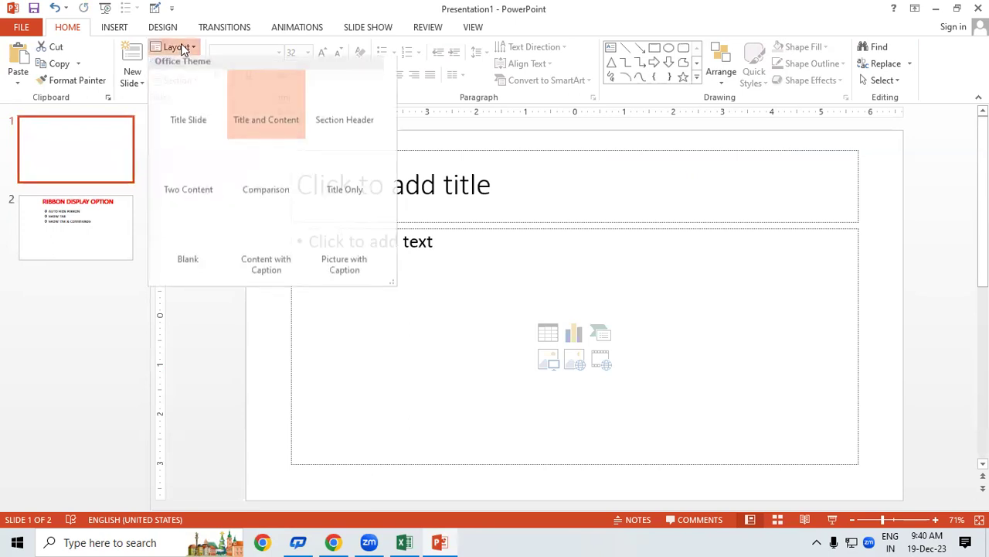
click(200, 232)
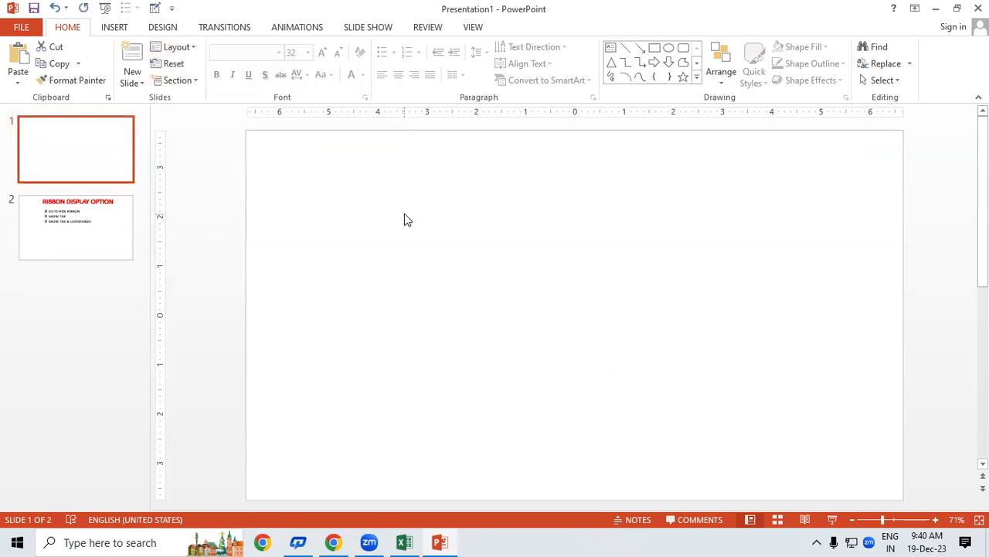
click(114, 29)
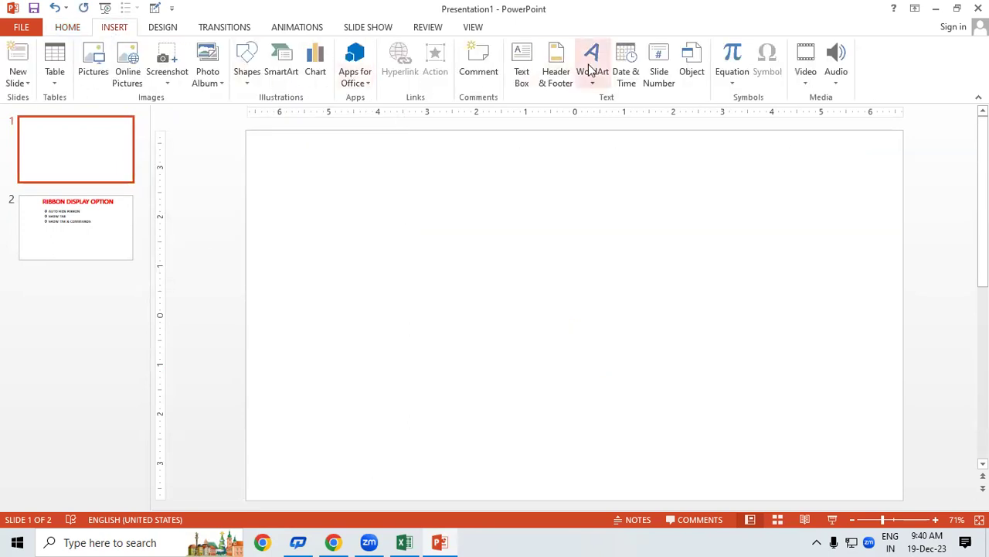
click(592, 70)
click(634, 205)
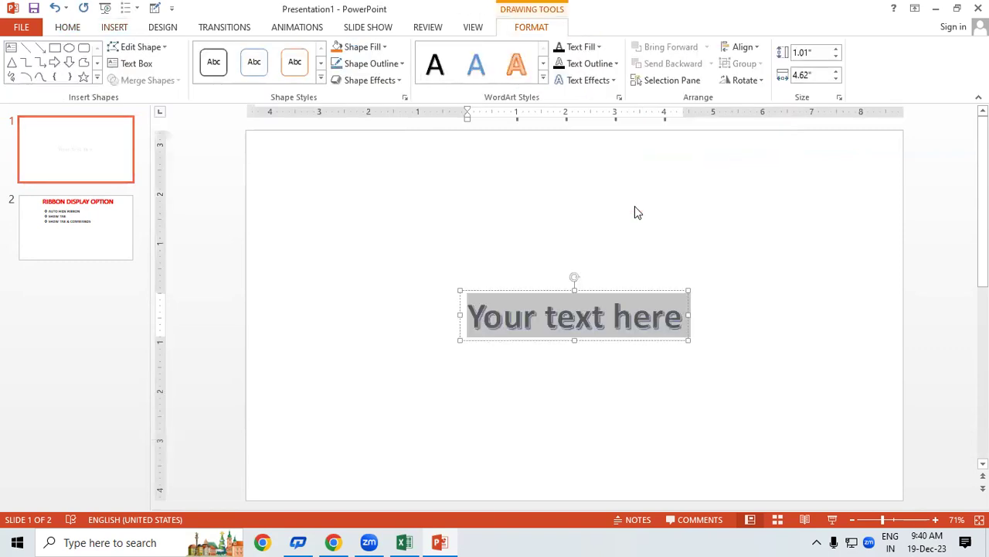
text(INTRODUCTION OF POWERPOINT)
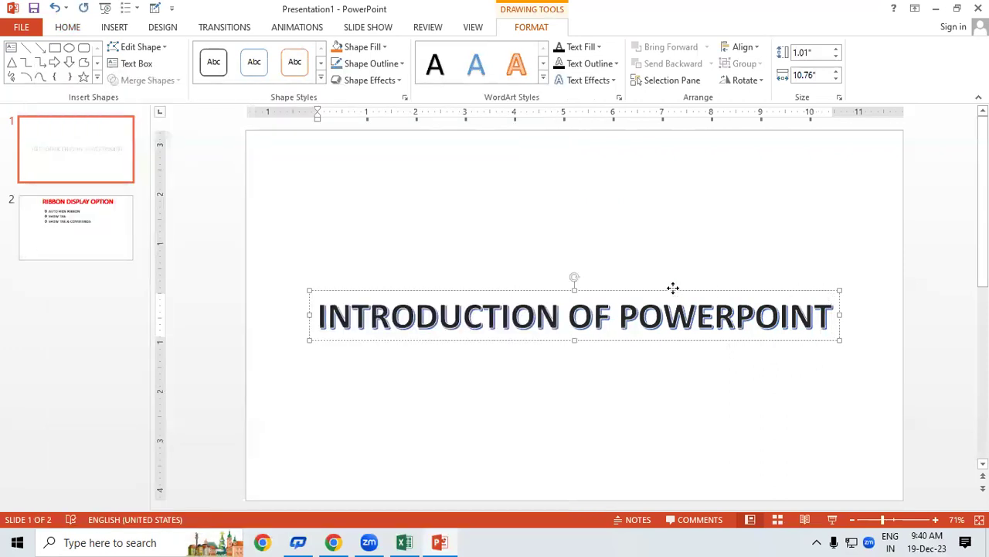
Move the WordArt title up-left, enlarge it to 66 pt, and nudge it right
drag(671, 289, 640, 230)
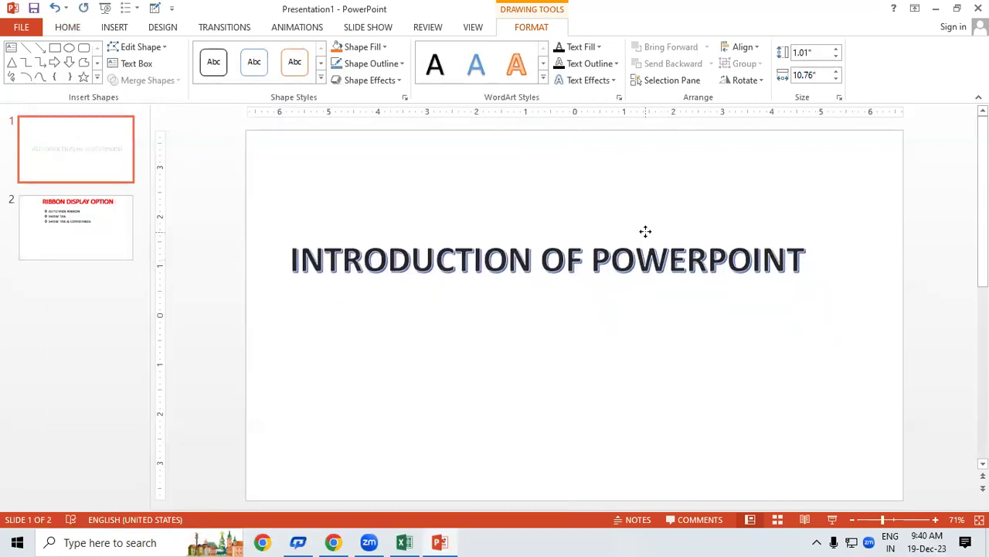
click(69, 28)
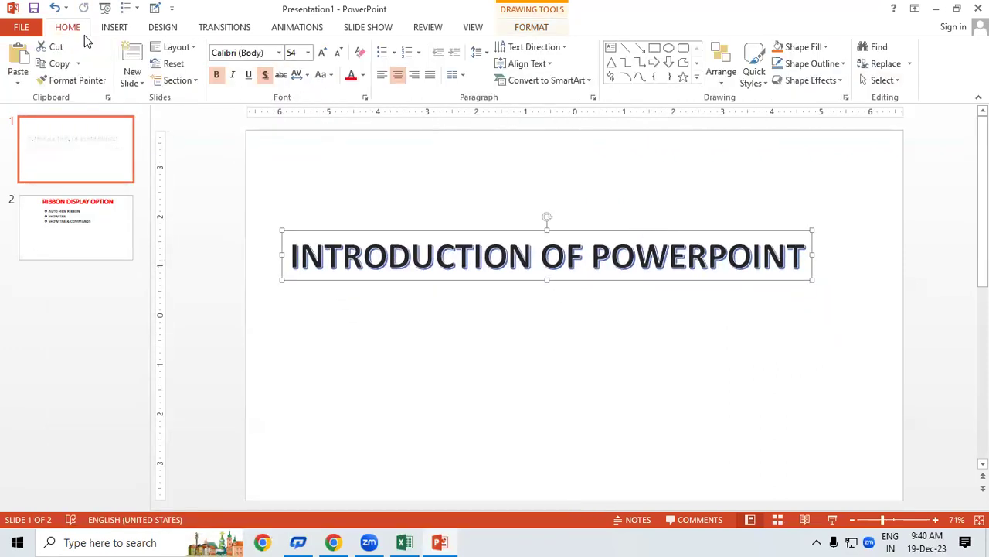
click(322, 53)
click(322, 52)
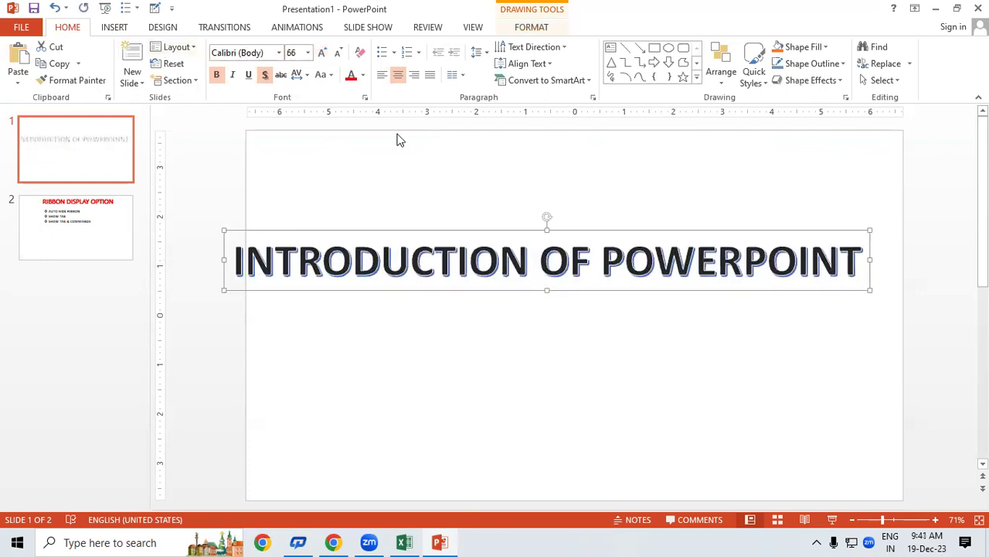
drag(614, 290, 647, 289)
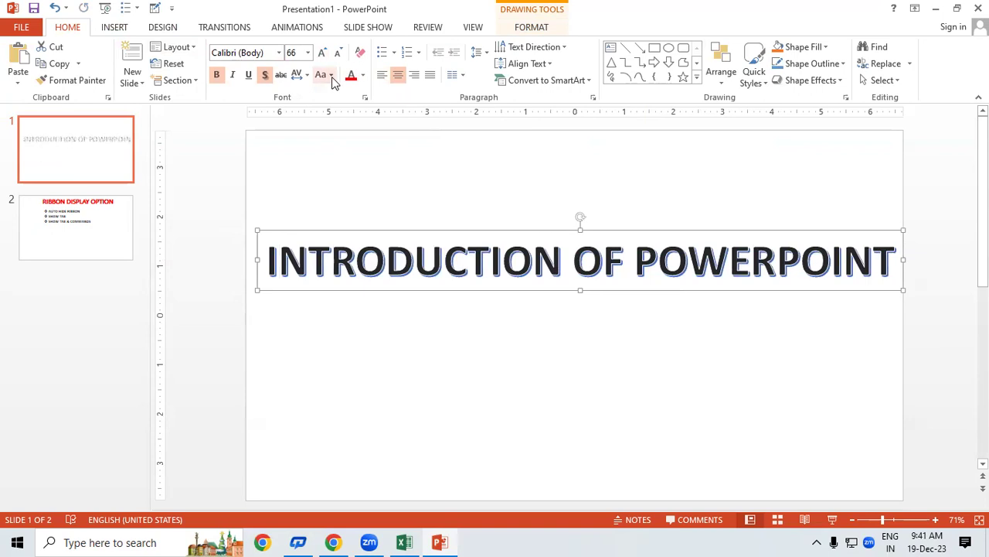
Fill the title box with yellow and deselect it
click(544, 28)
click(360, 46)
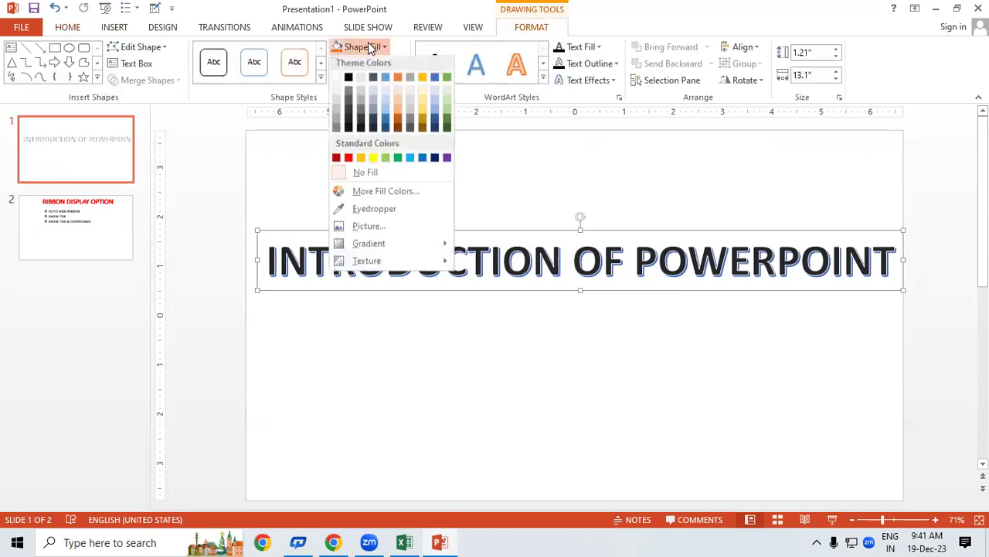
click(373, 161)
click(433, 400)
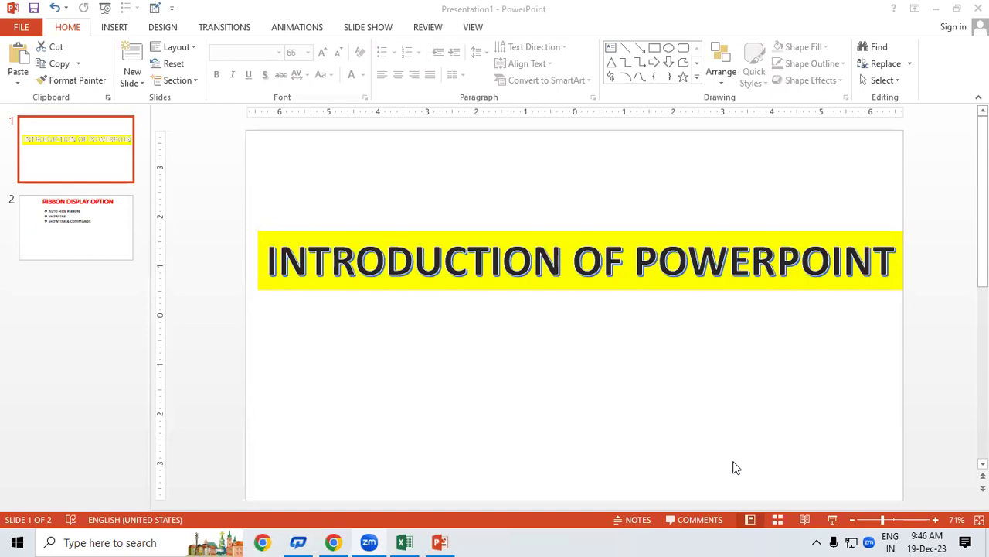
right_click(577, 332)
click(797, 392)
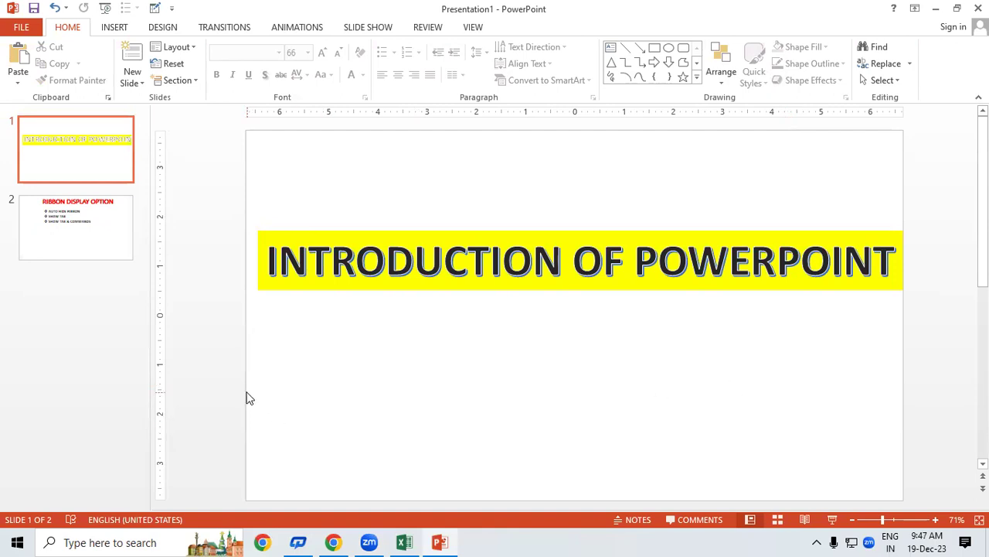
Insert a new slide after slide 2 and switch it to the Blank layout
right_click(44, 302)
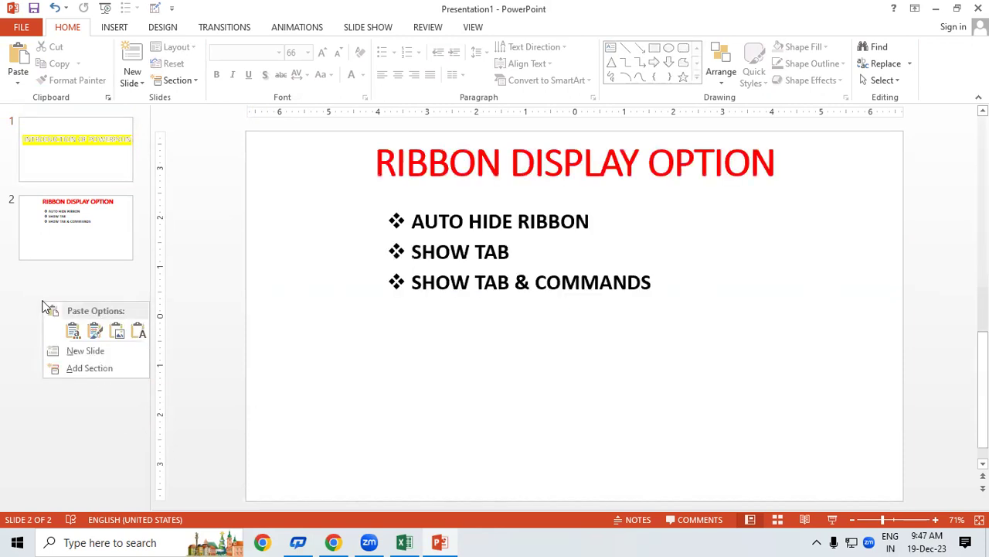
click(80, 355)
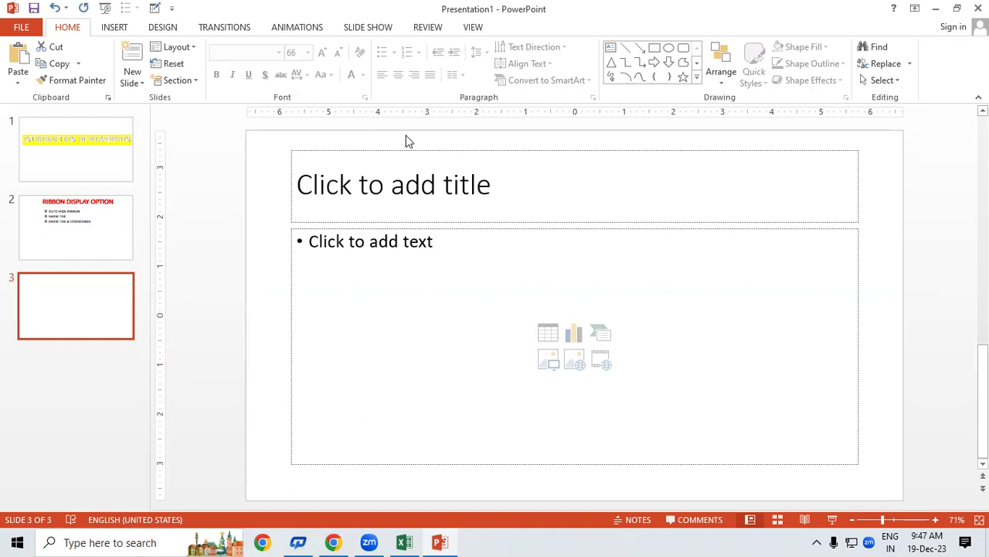
click(443, 186)
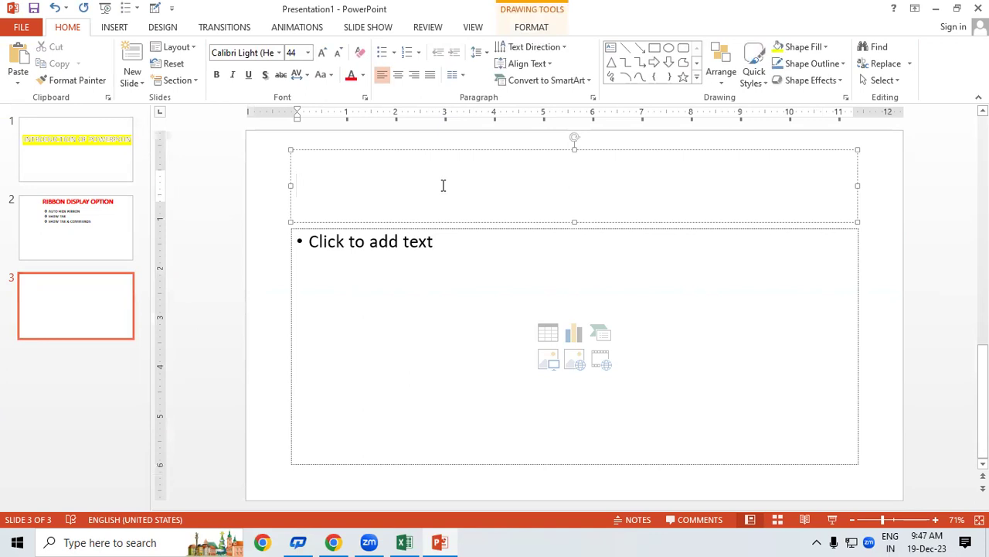
click(173, 44)
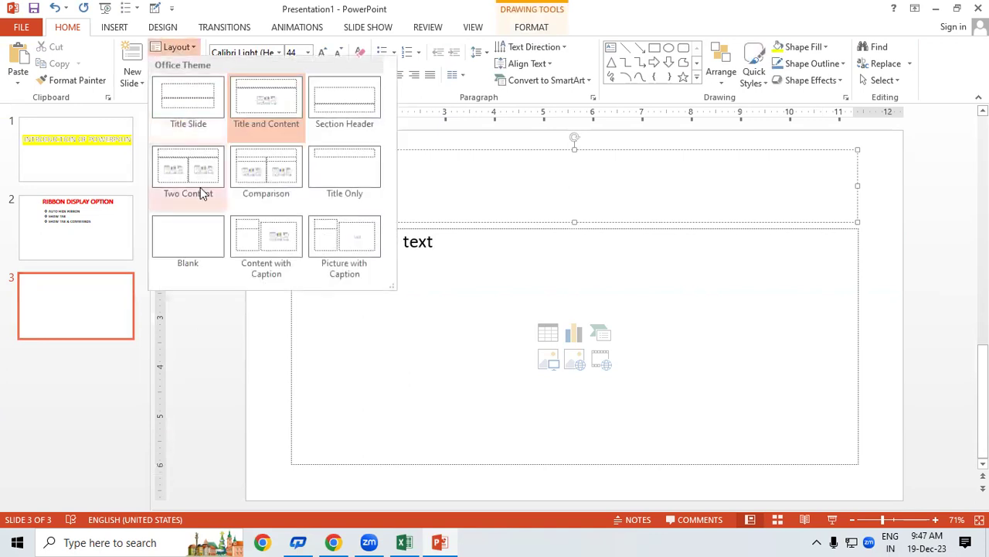
click(205, 238)
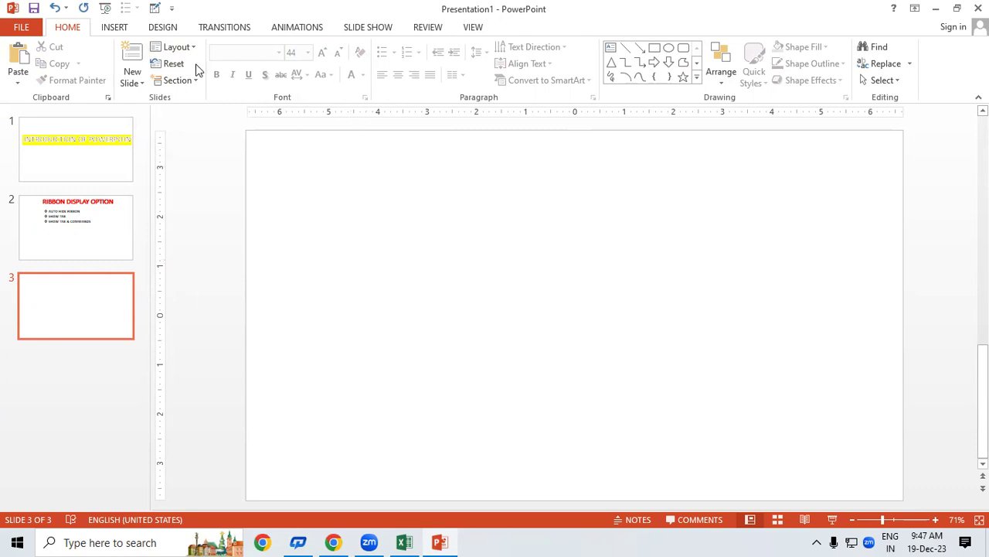
Draw a text box near slide 3's top, set 48 pt, and type 'INTRODUCTION OF POWERPOINT'
click(116, 31)
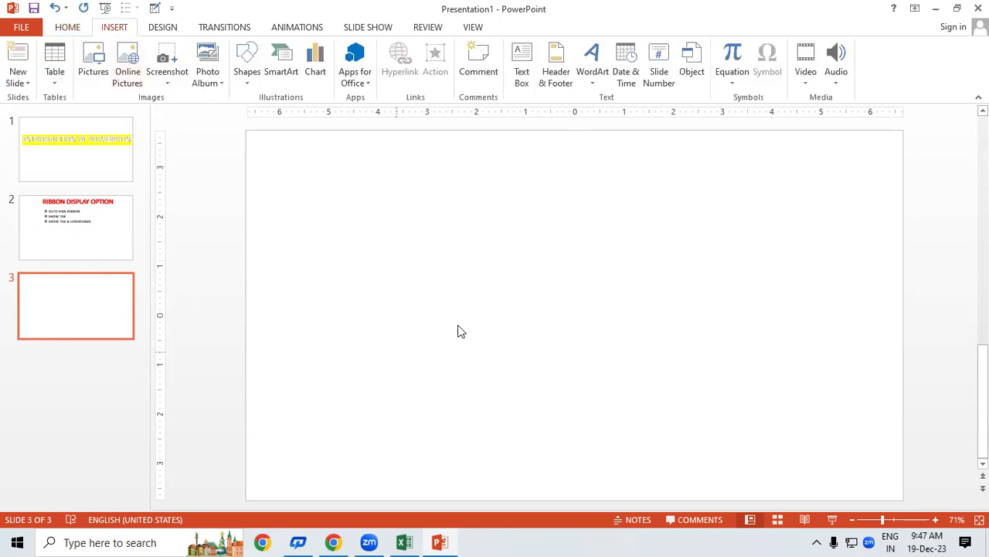
click(525, 81)
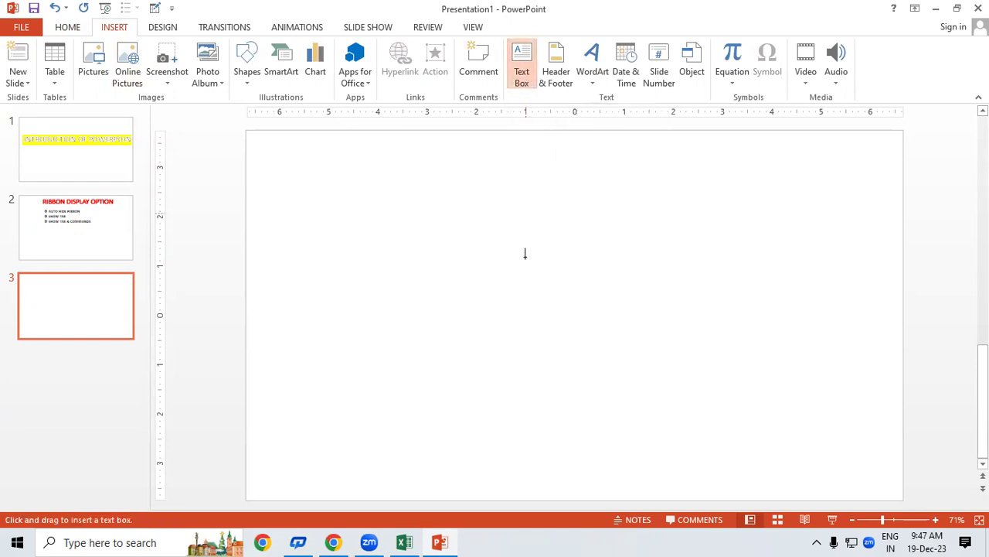
drag(316, 168, 682, 291)
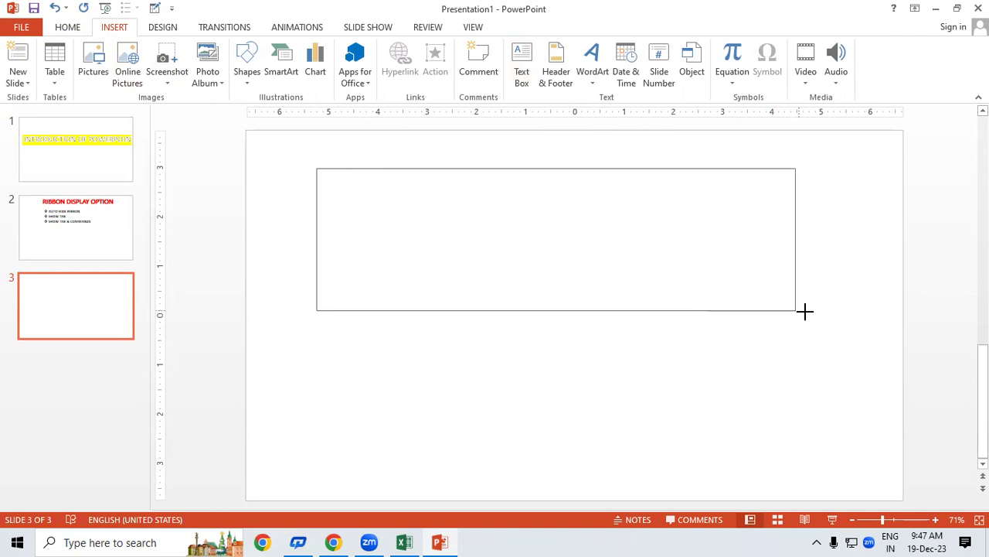
drag(682, 291, 830, 318)
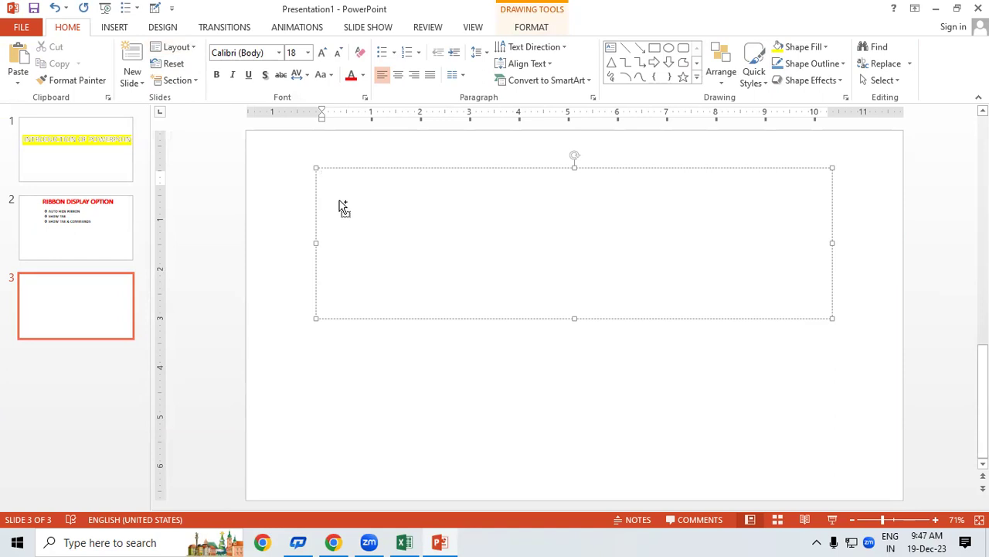
key(ctrl+shift+period)
key(ctrl+shift+period)
key(ctrl+shift+period)
key(ctrl+shift+period)
key(ctrl+shift+period)
key(ctrl+shift+period)
key(ctrl+shift+period)
key(ctrl+shift+period)
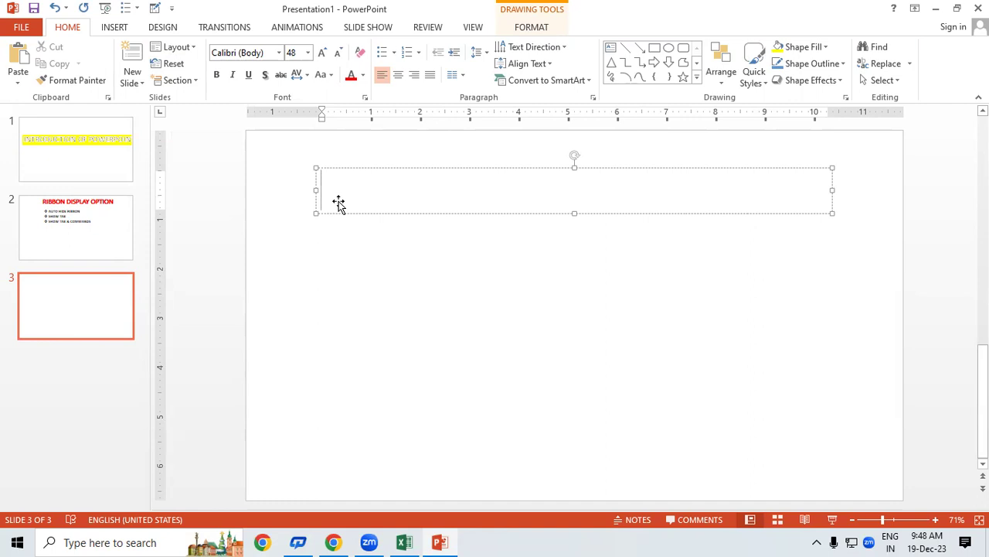
text(INTRO)
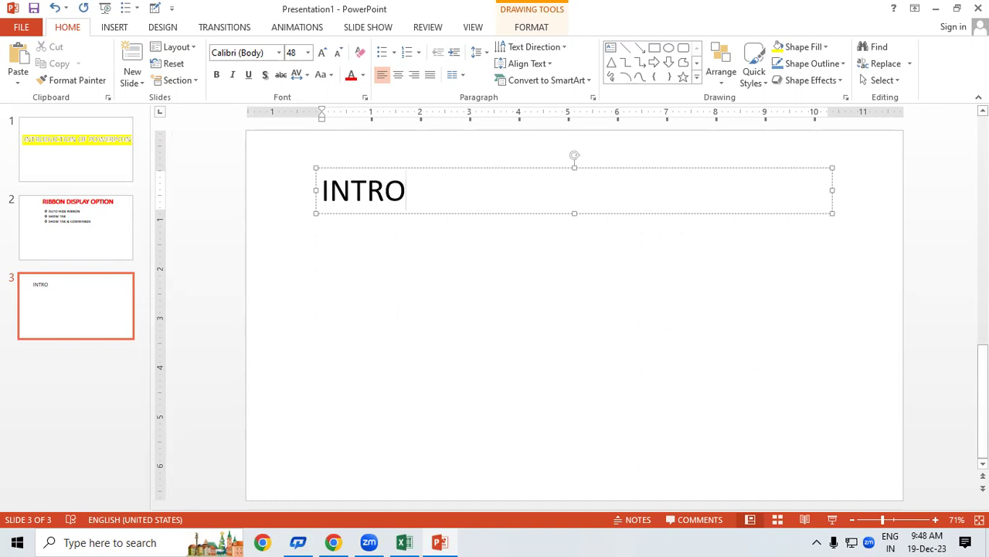
text(DUCTION OF POWERP)
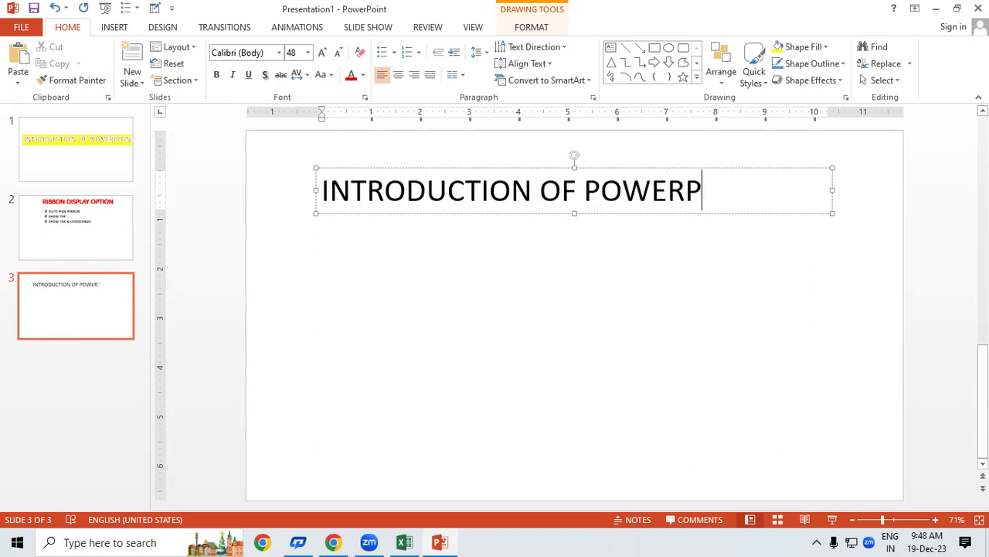
text(OINT)
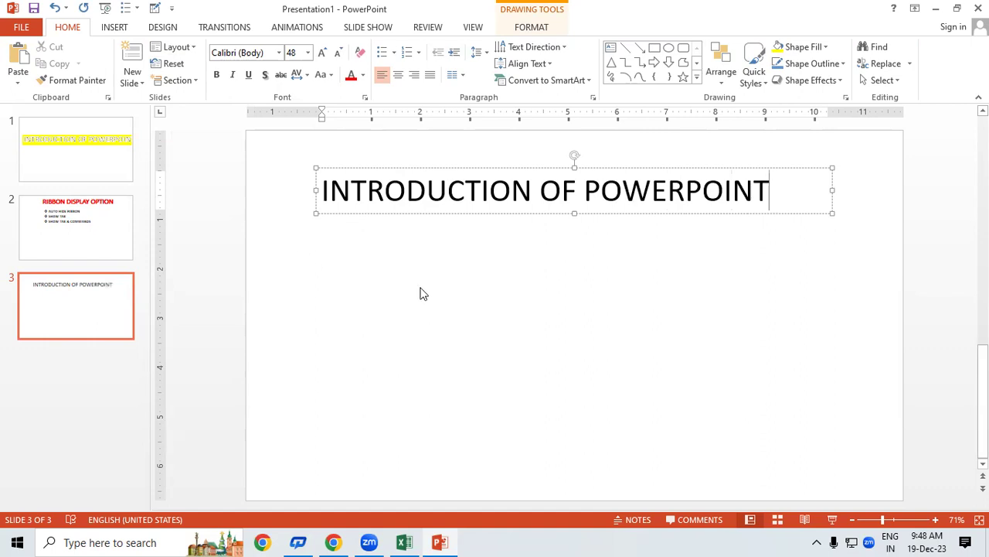
Enlarge the slide 3 title to 60 pt, widen its box to one line, and reposition it
click(323, 191)
drag(332, 193, 766, 188)
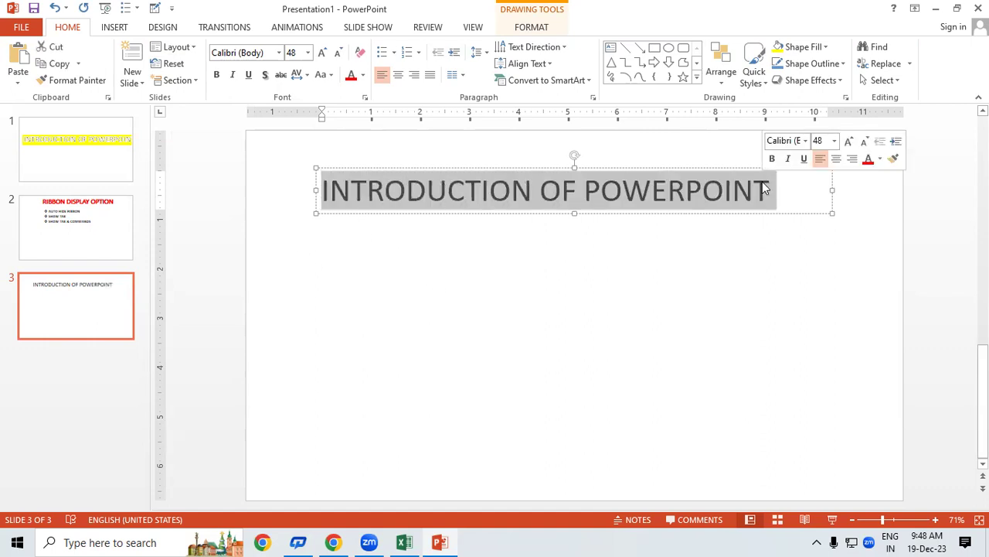
key(ctrl+shift+period)
key(ctrl+shift+period)
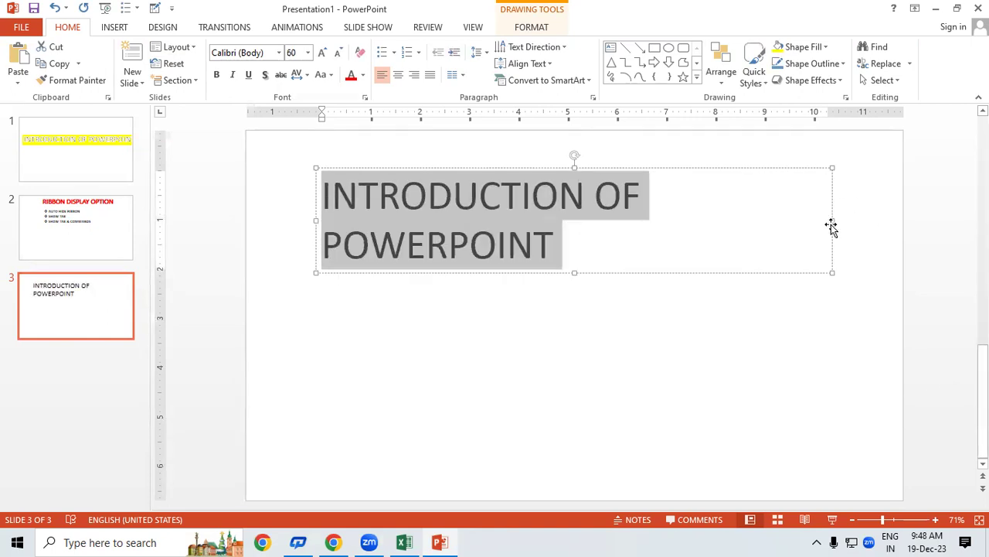
drag(833, 221, 913, 220)
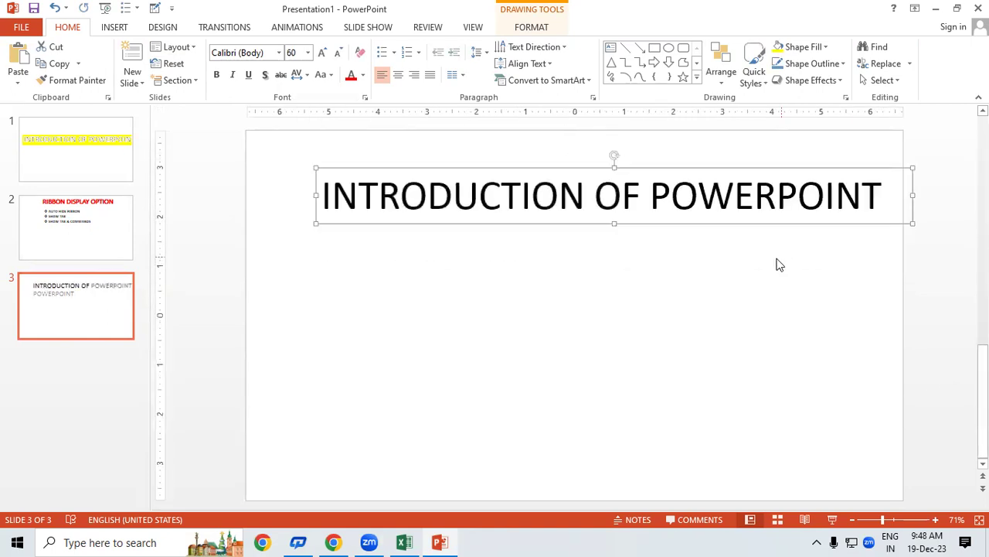
drag(754, 224, 713, 250)
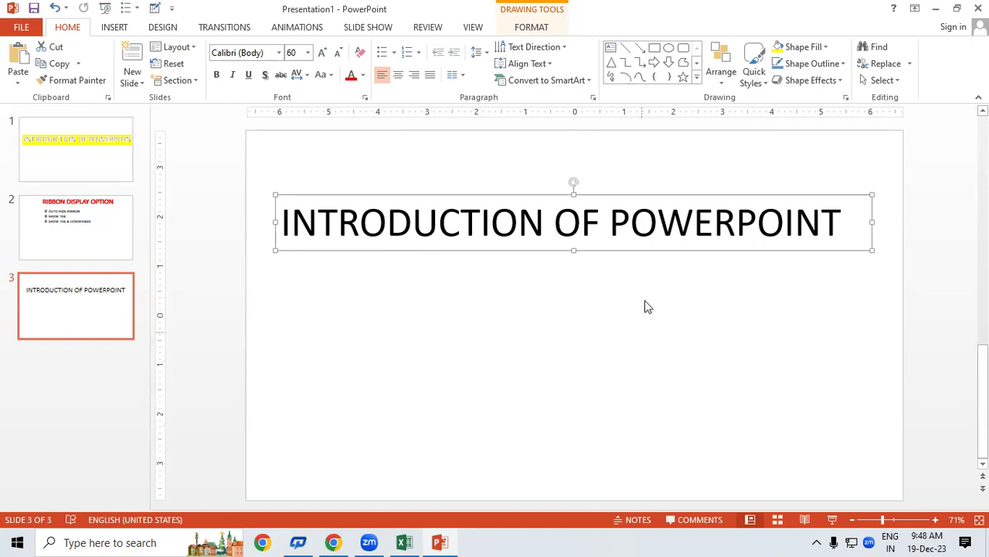
click(570, 342)
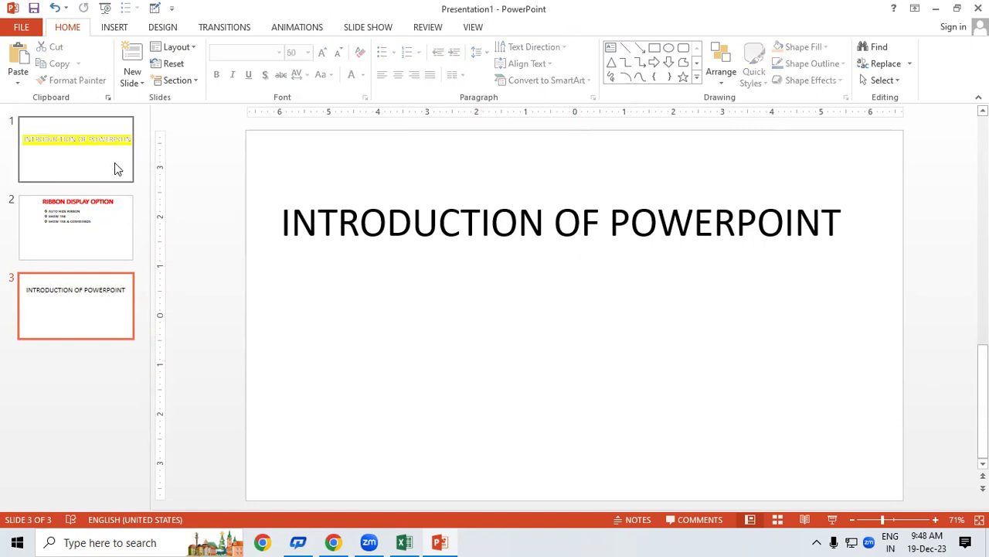
Flip through slides 1–3 and return to slide 1
click(116, 166)
click(106, 241)
click(100, 315)
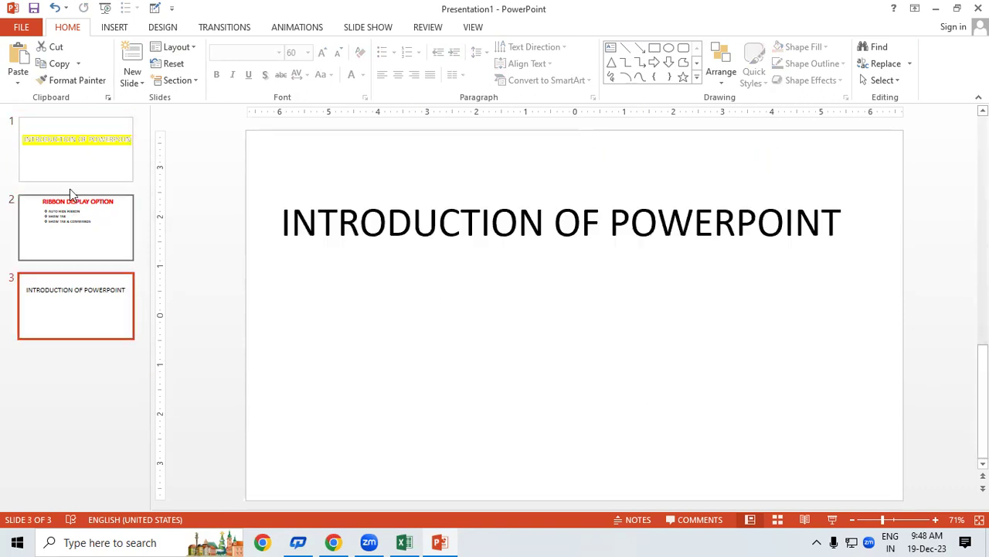
click(86, 162)
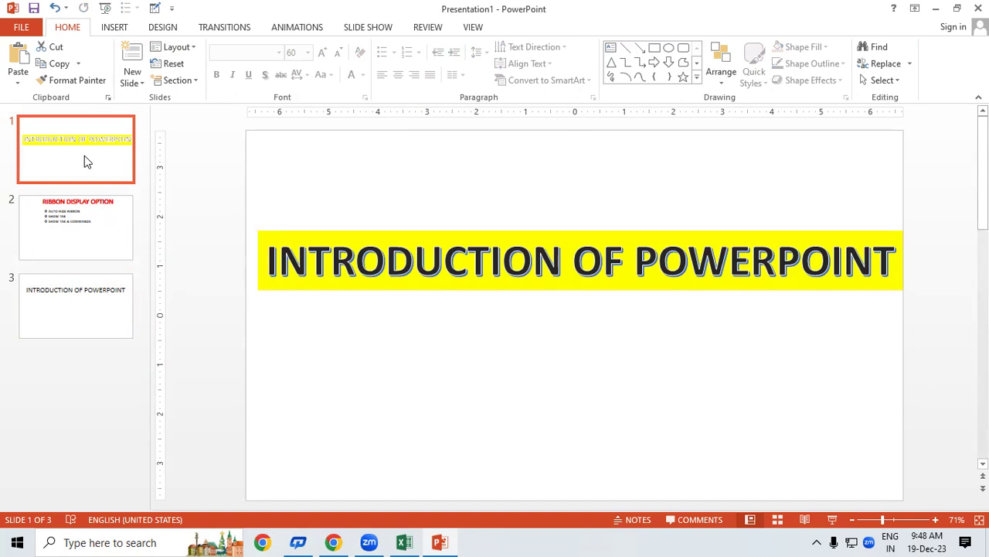
Apply the Wisp theme to all slides
click(172, 29)
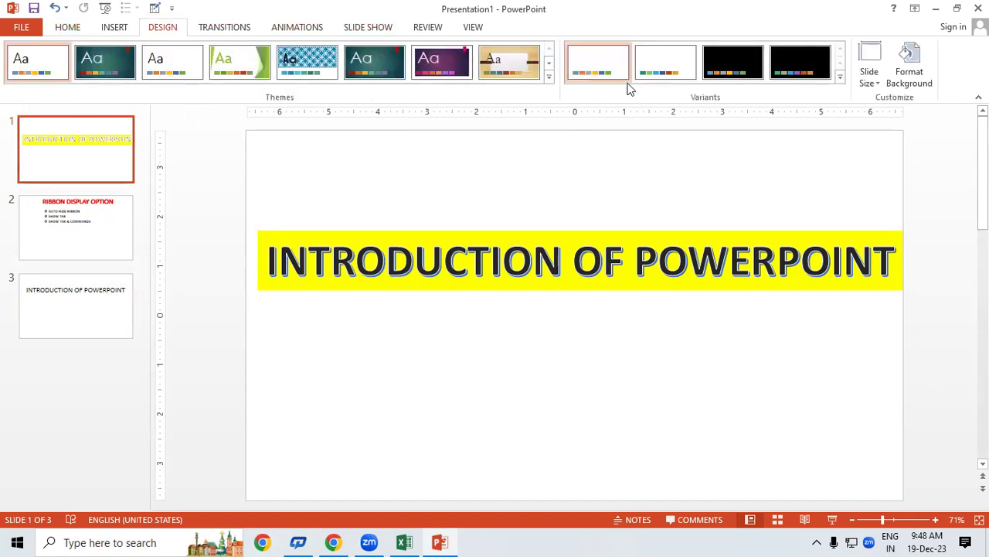
click(548, 79)
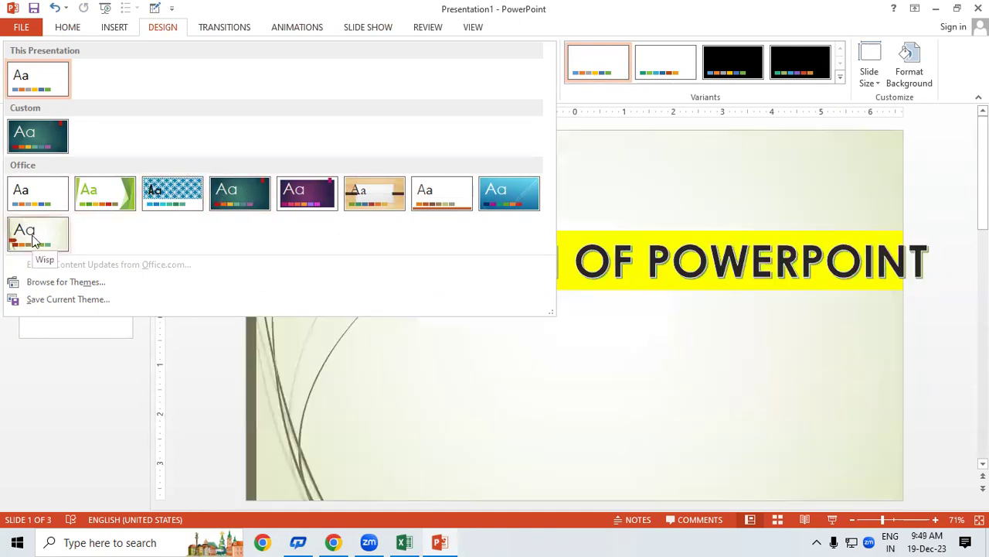
click(33, 242)
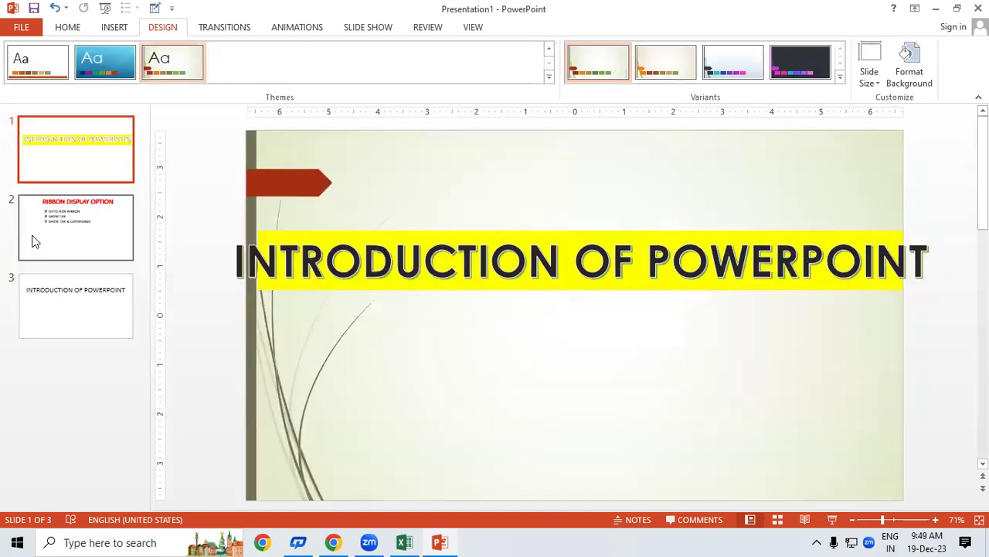
Narrow the slide 1 title box from its left edge and move it left and up
click(255, 263)
drag(257, 261, 381, 263)
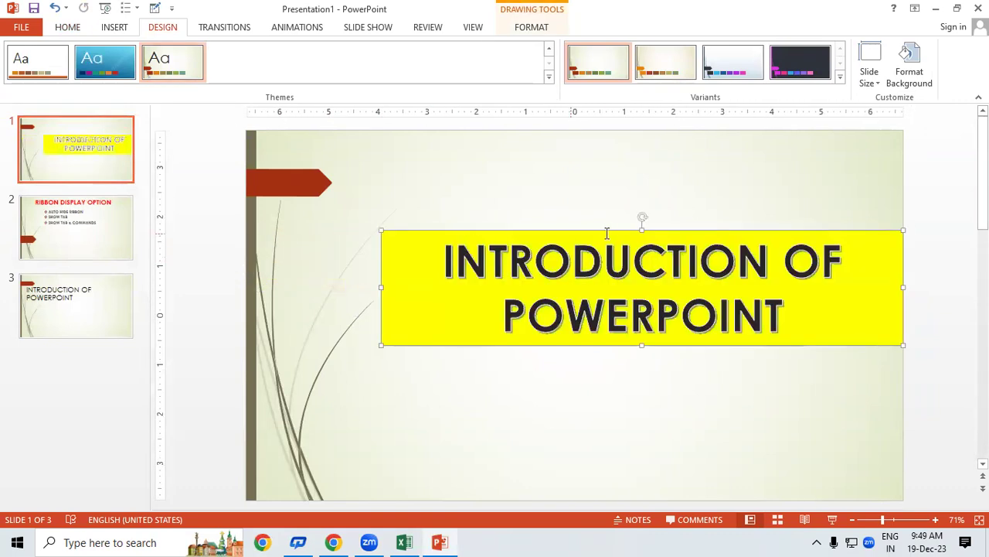
drag(608, 228, 533, 218)
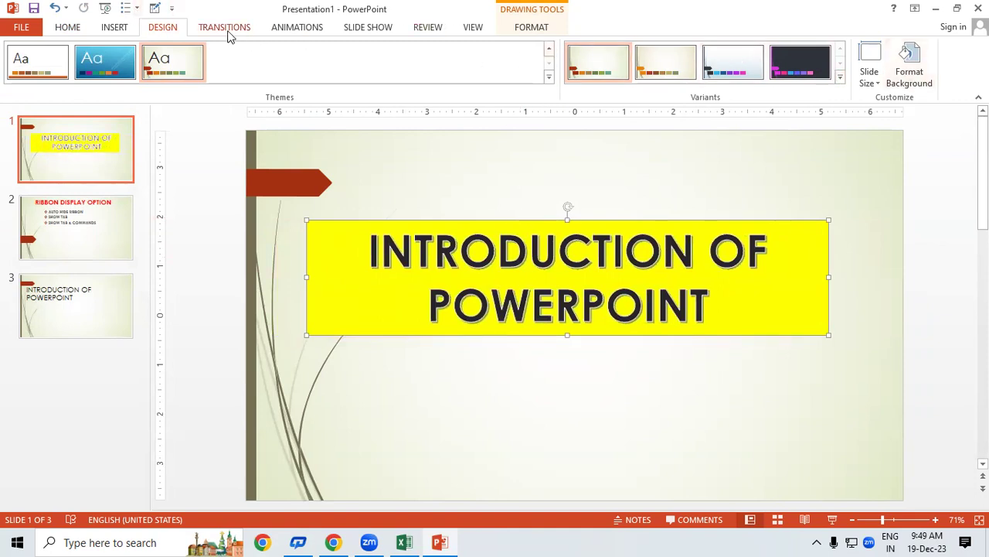
Set the title box's Shape Fill to No Fill, then browse slides 2 and 3 and return to slide 1
click(61, 33)
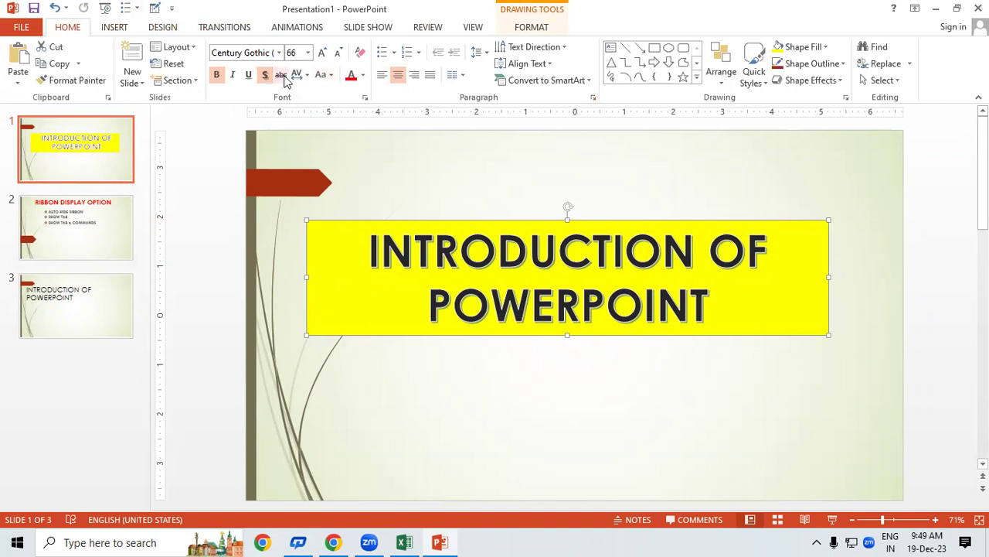
click(802, 47)
click(807, 176)
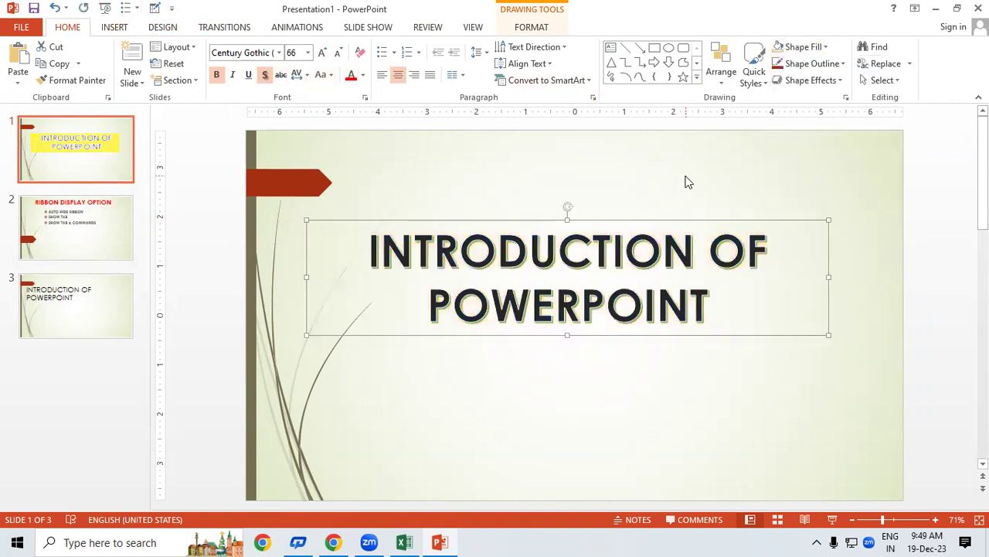
click(660, 187)
click(35, 242)
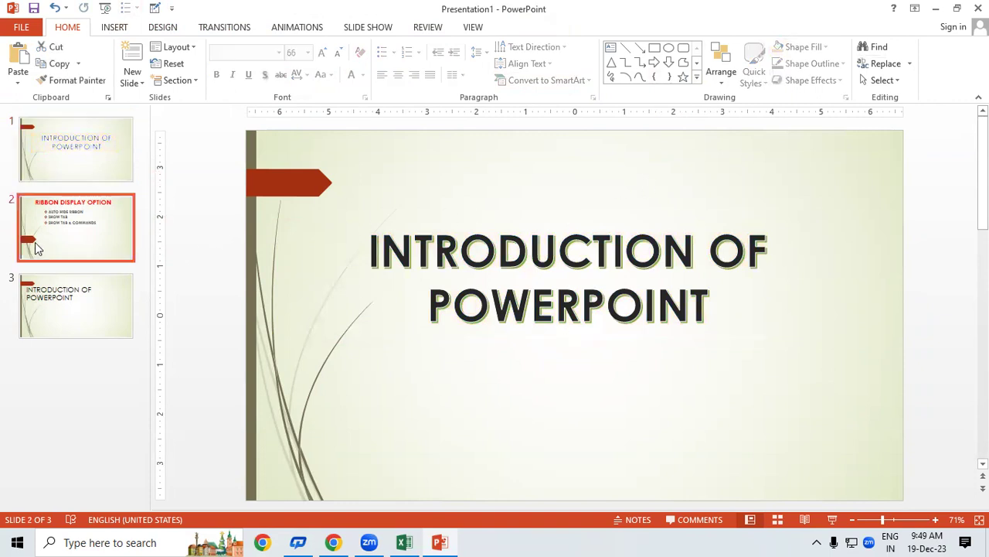
click(54, 309)
click(44, 168)
Apply the Slice theme to slide 2 only
click(60, 215)
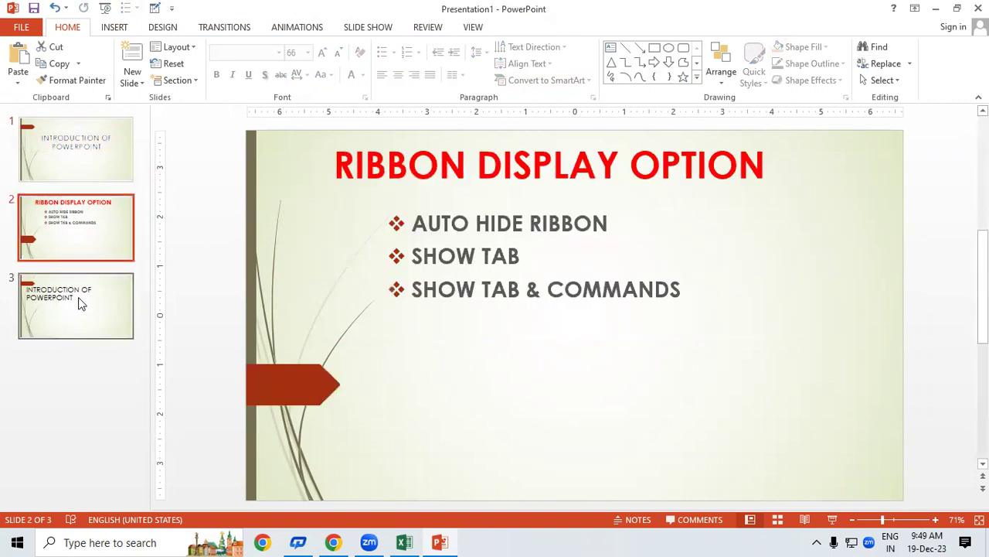
click(79, 300)
click(80, 230)
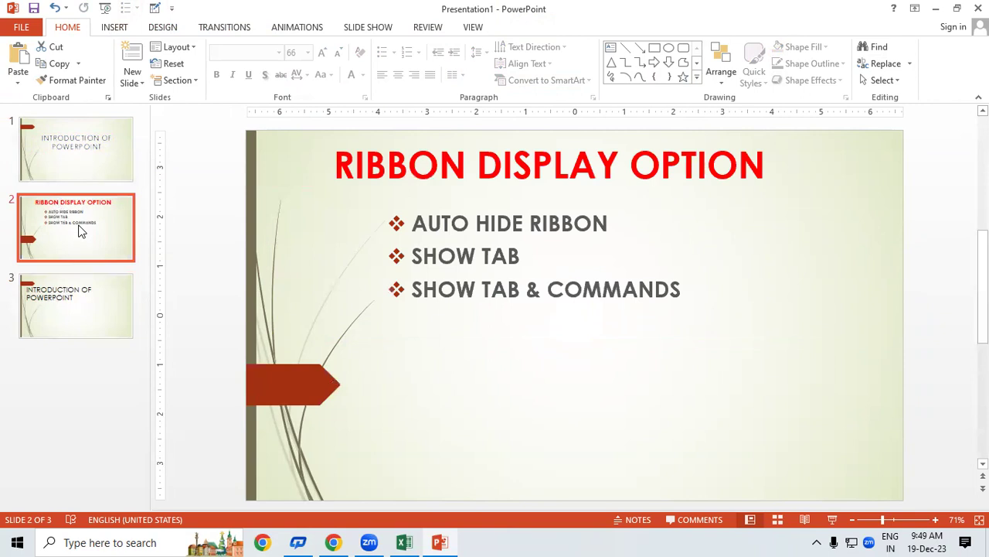
click(160, 27)
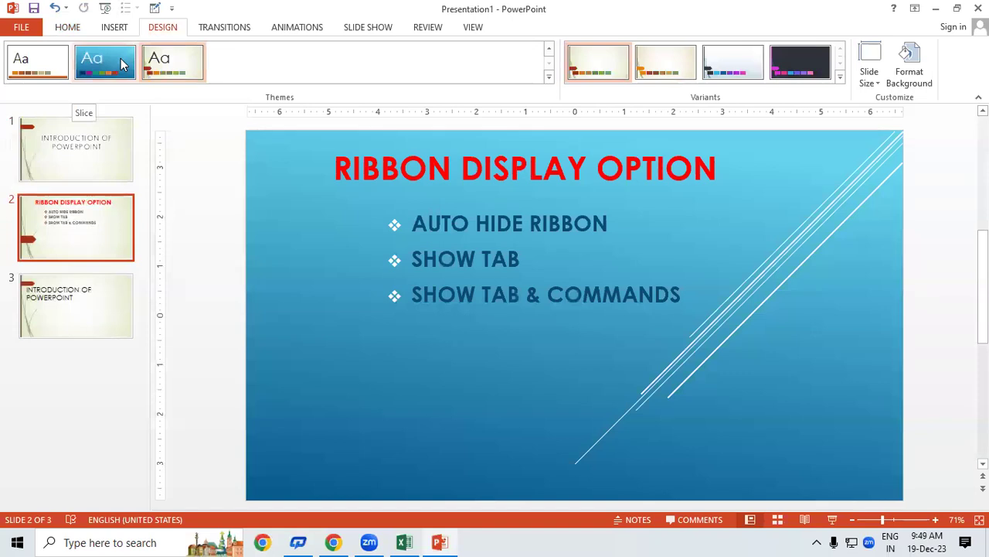
right_click(121, 64)
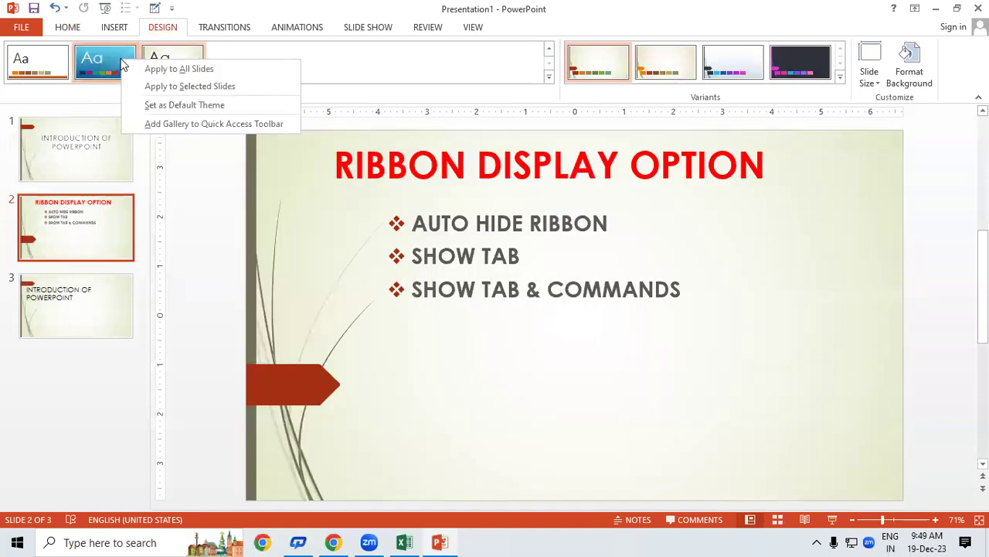
click(185, 86)
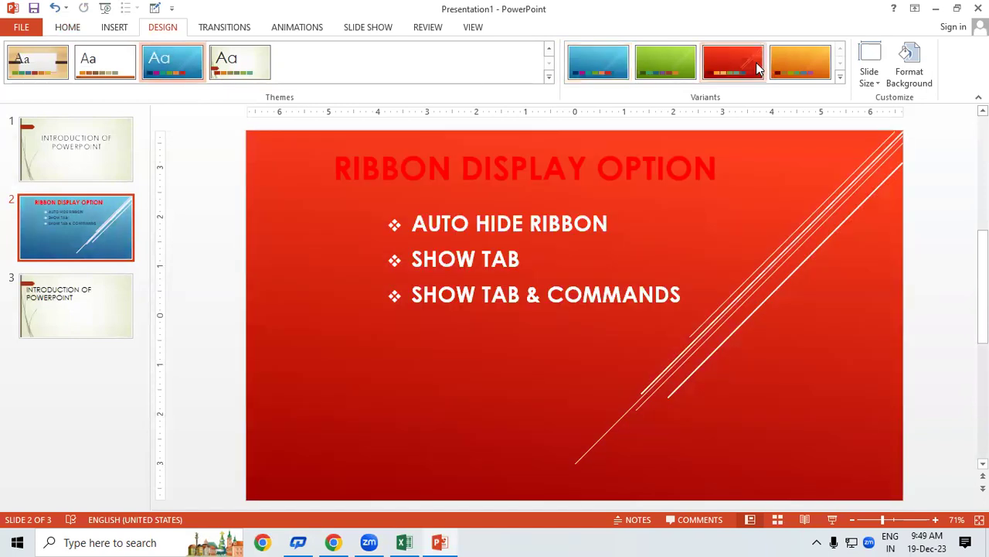
Try the red, orange and green variants, then settle on the blue variant for slide 2
click(756, 61)
click(807, 67)
click(664, 58)
click(598, 65)
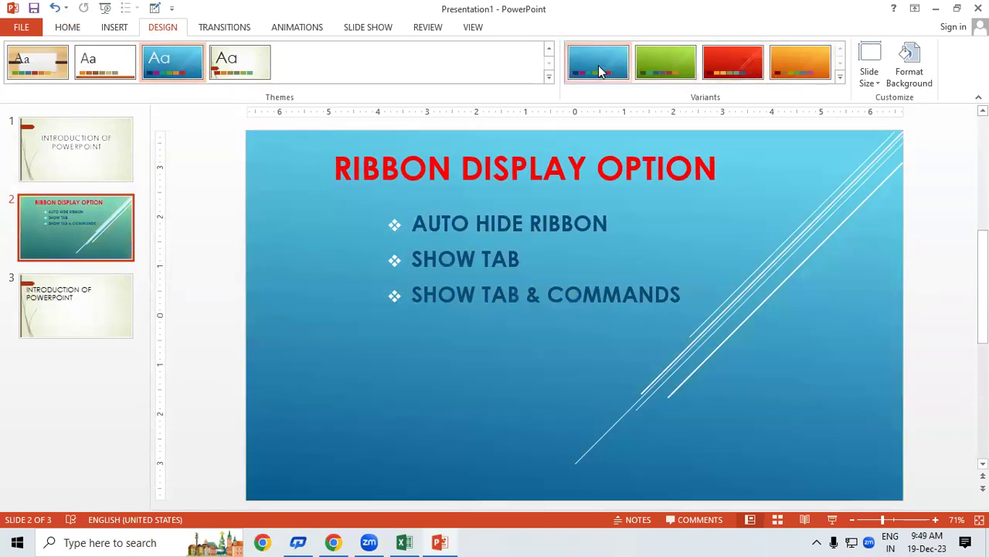
click(840, 76)
click(752, 243)
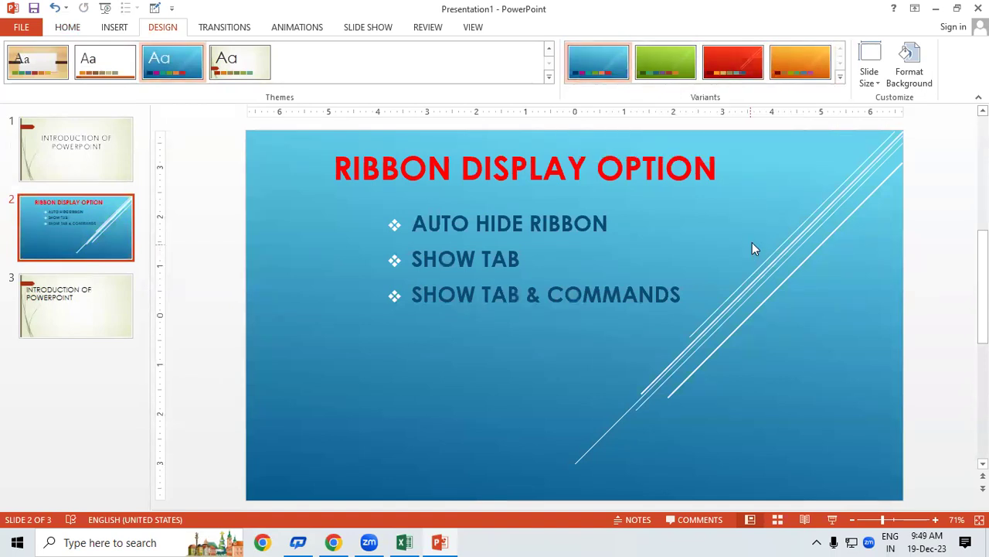
Return to Home and view slide 1, then the restyled slide 2
click(74, 28)
click(89, 147)
click(97, 208)
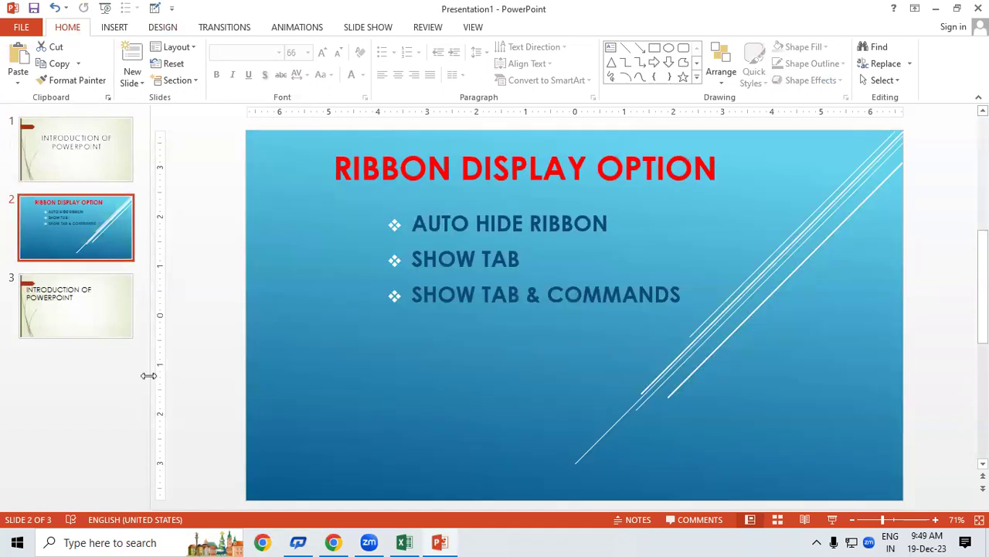
Create a new presentation whose slide uses the Blank layout and the plain white Office Theme
key(ctrl+n)
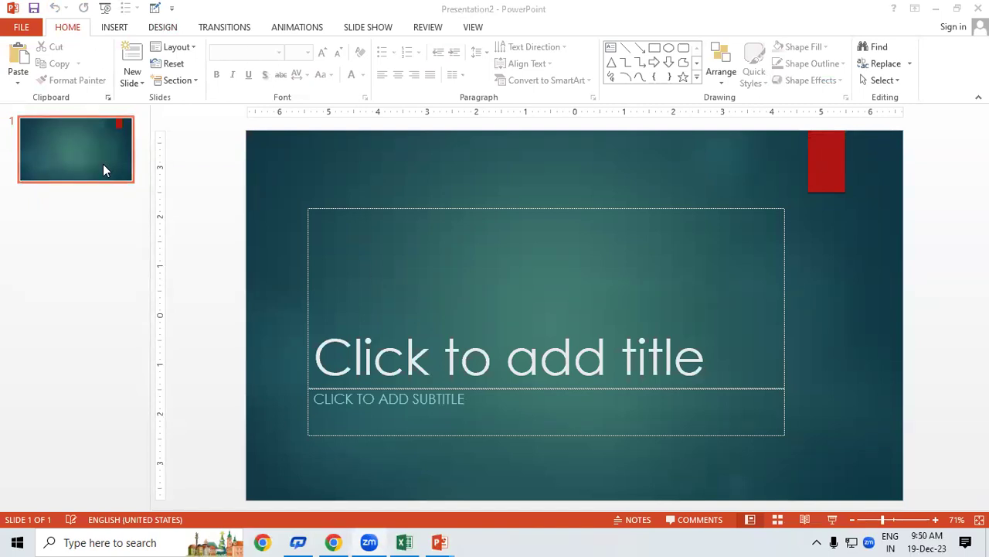
click(178, 48)
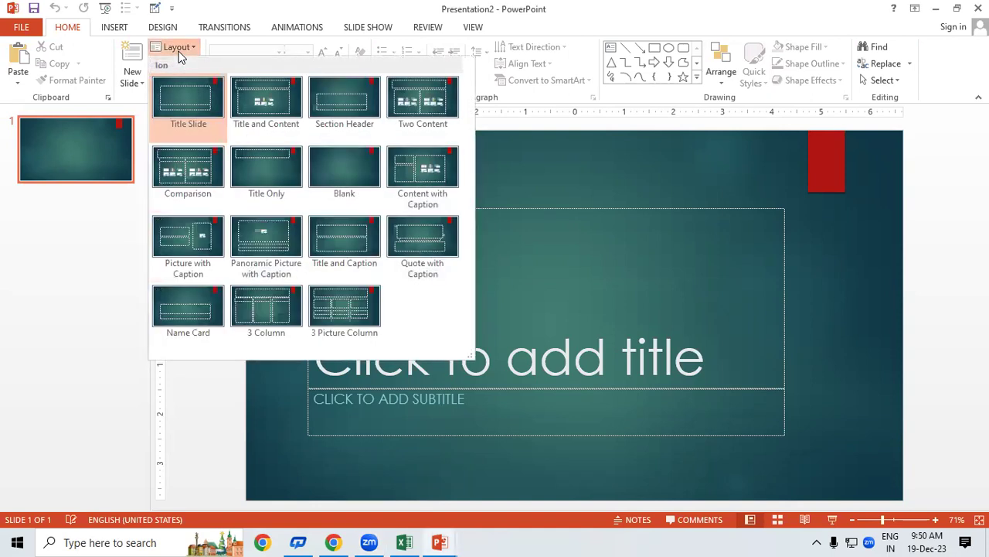
click(363, 182)
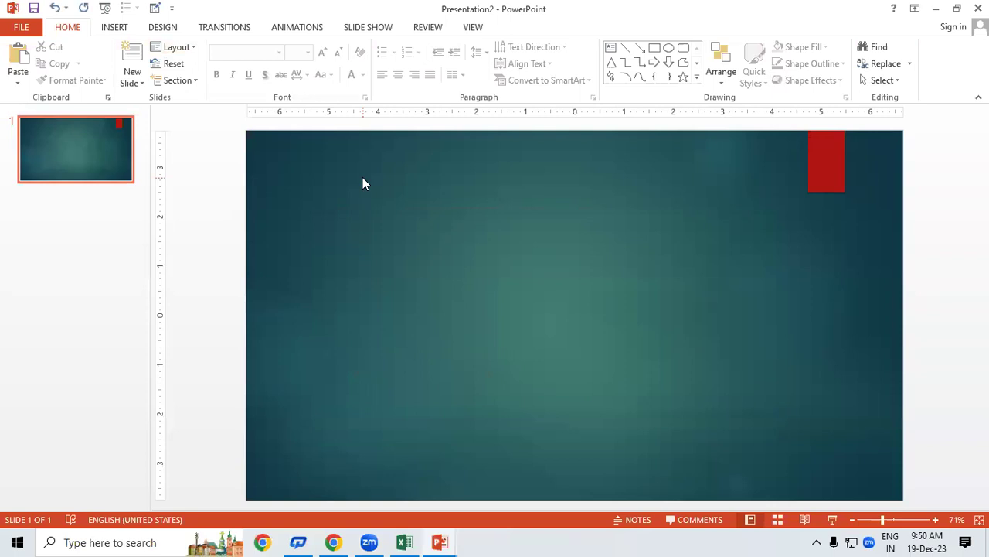
click(162, 31)
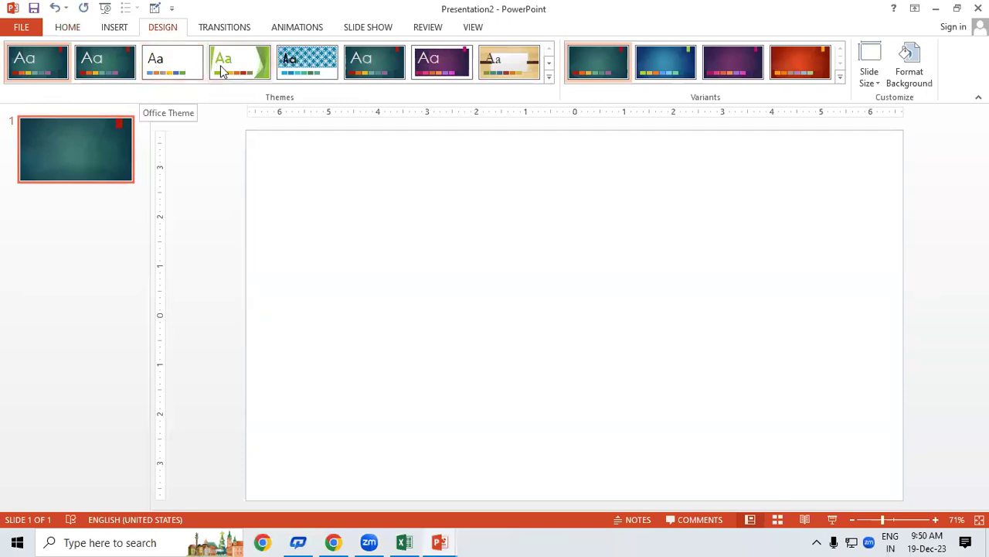
click(187, 65)
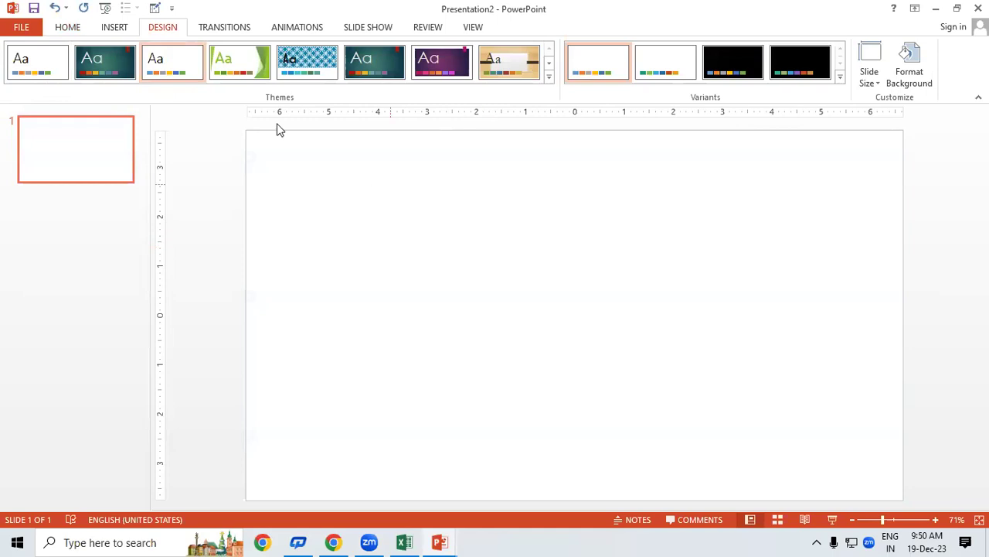
click(109, 34)
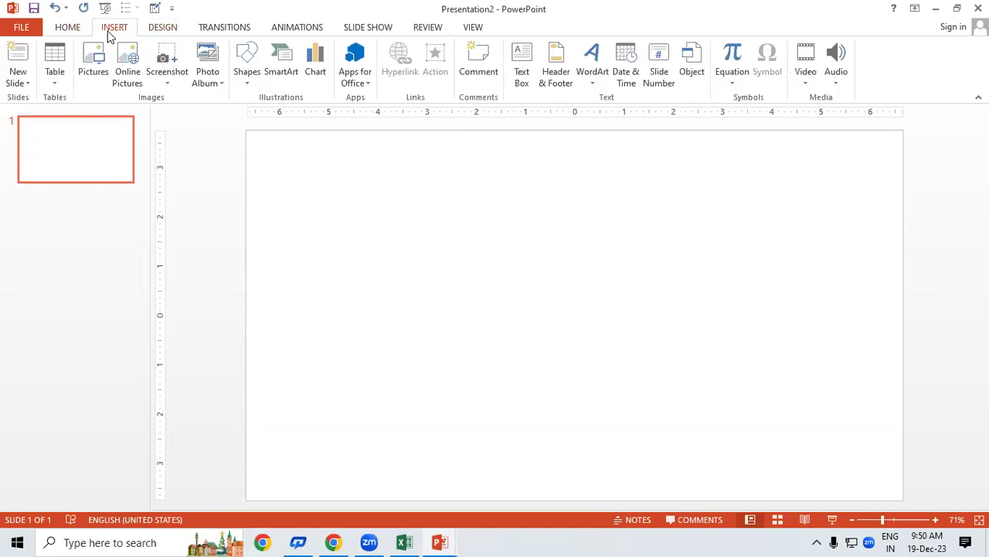
Draw a text box near the top of the slide and type MS OFFICE 2013
click(524, 81)
drag(322, 158, 756, 239)
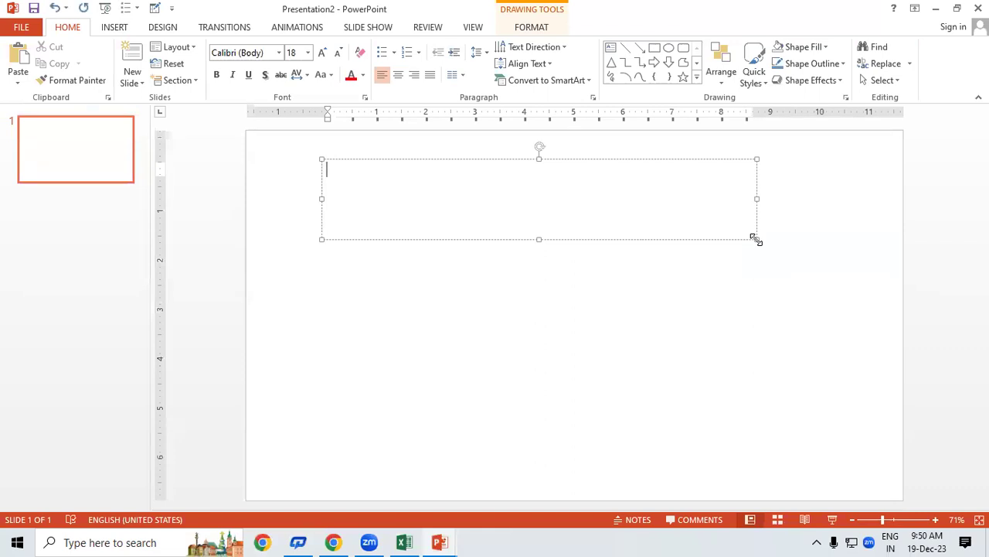
text(MS )
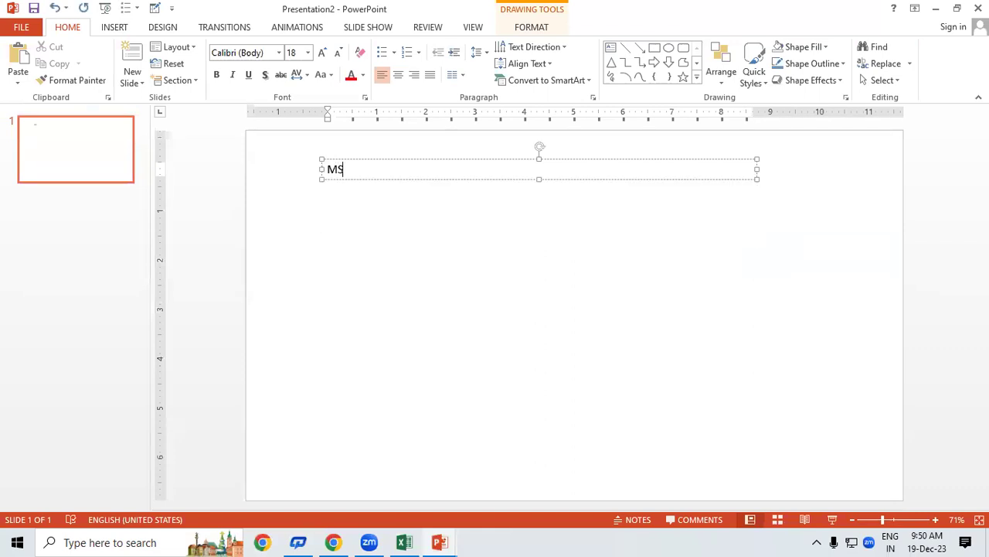
text(OFF)
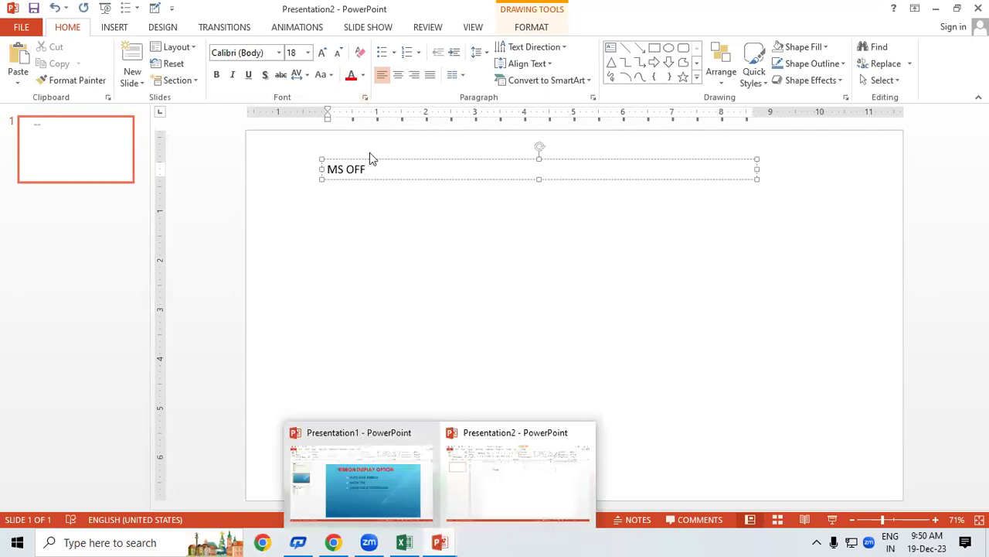
text(ICE 2013)
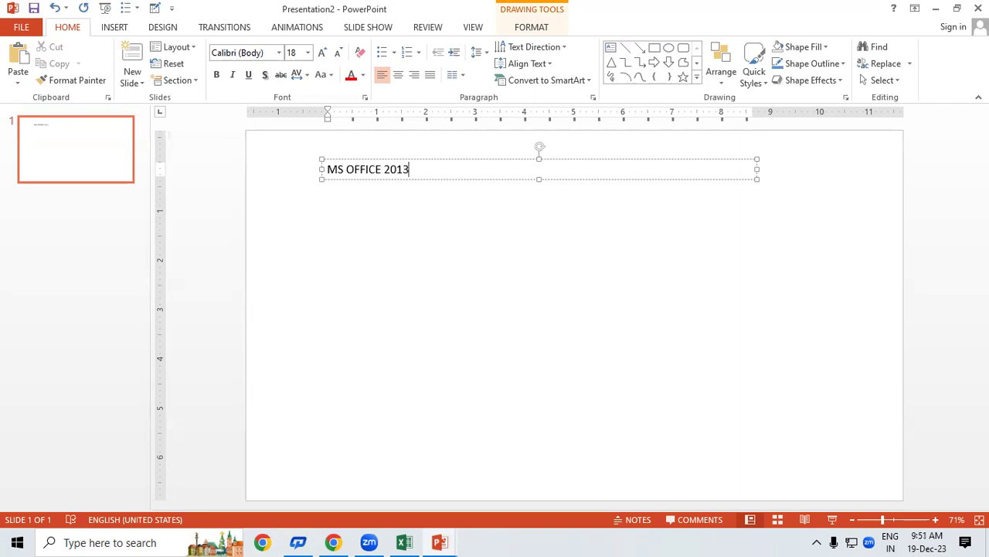
Enlarge the heading to 115 pt on one line, underline it, and place it at the top
key(shift+Left)
key(shift+Left)
key(shift+Left)
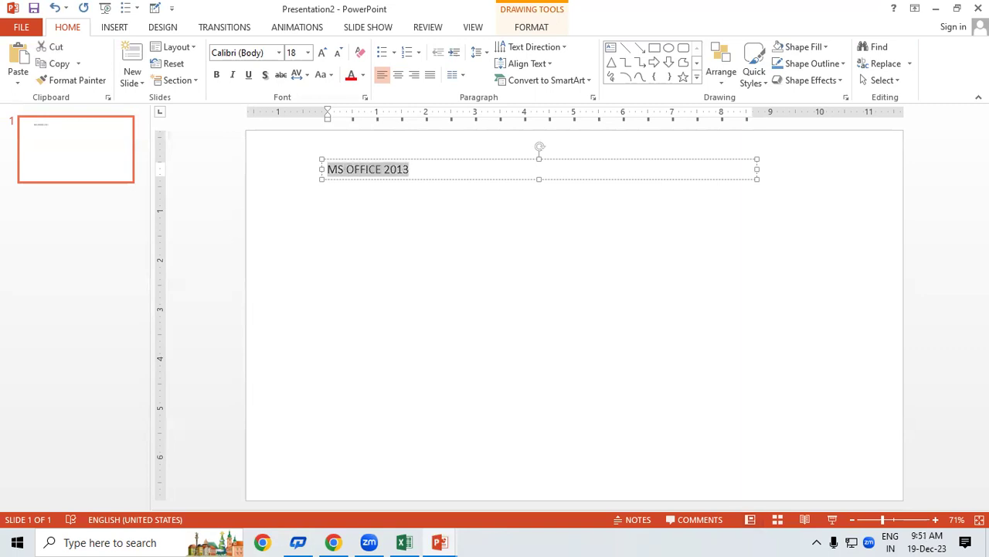
key(ctrl+bracketright)
key(ctrl+bracketright)
key(ctrl+bracketright)
key(ctrl+bracketright)
key(ctrl+bracketright)
key(ctrl+bracketright)
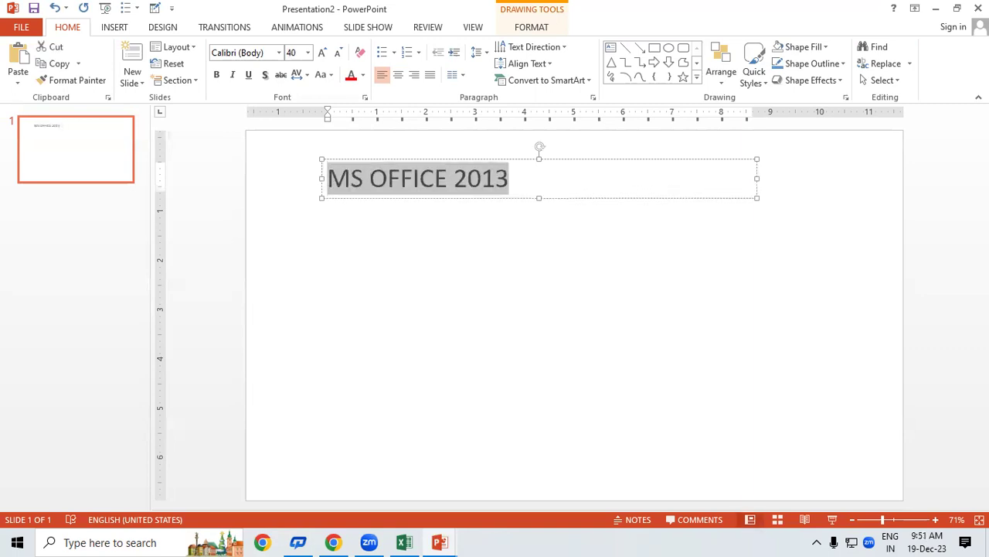
key(ctrl+bracketright)
key(ctrl+bracketright)
key(ctrl+bracketright)
key(ctrl+bracketright)
key(ctrl+bracketright)
key(ctrl+shift+period)
key(ctrl+shift+period)
key(ctrl+shift+period)
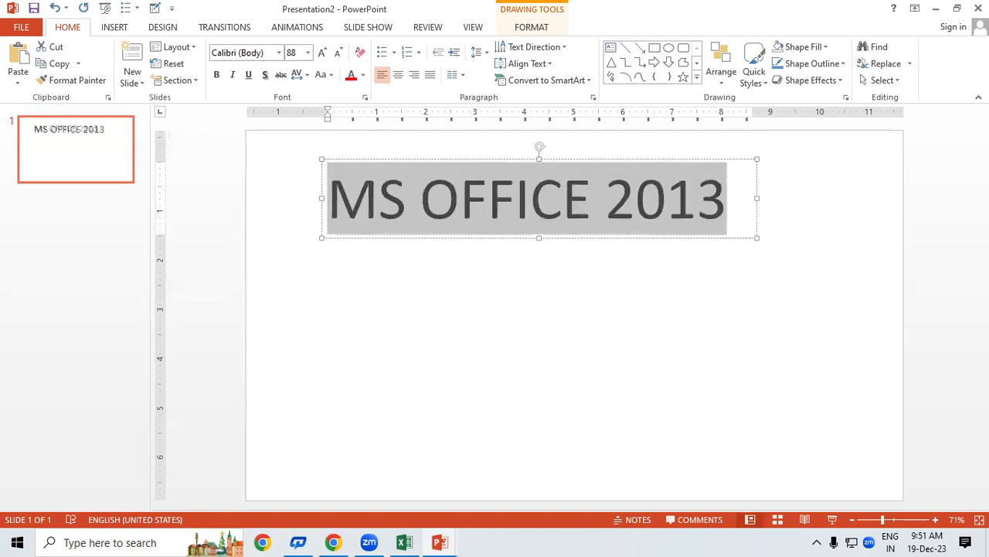
key(ctrl+shift+period)
key(ctrl+shift+period)
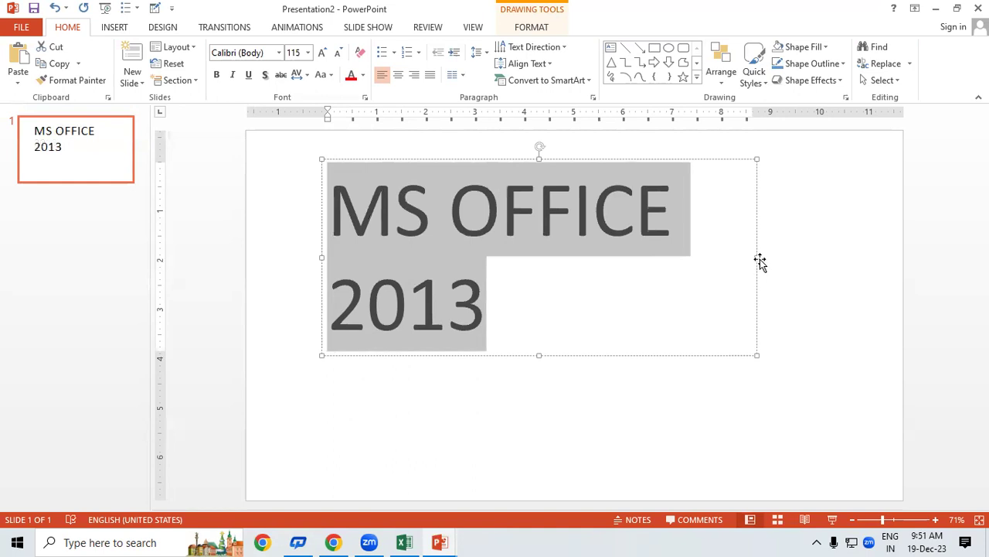
drag(760, 259, 893, 259)
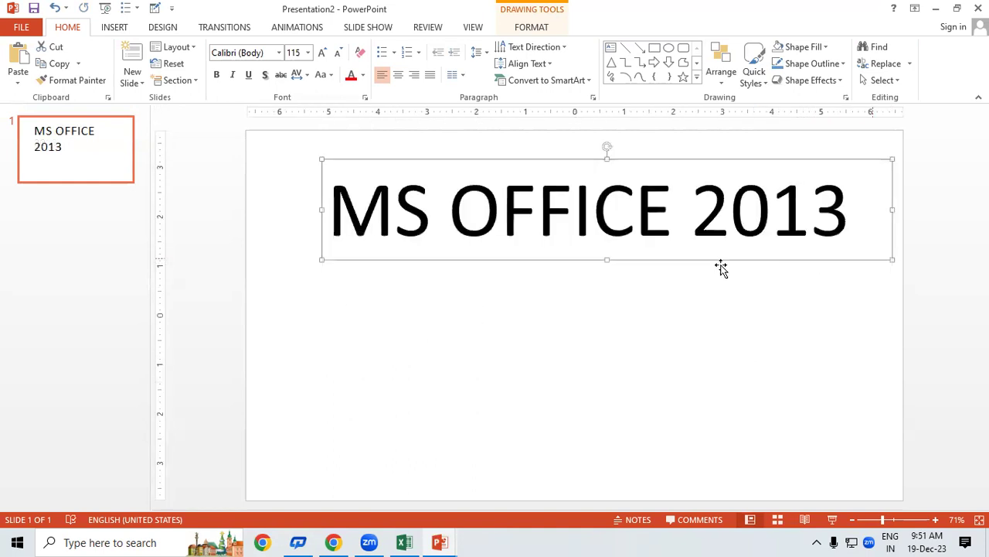
drag(656, 260, 626, 360)
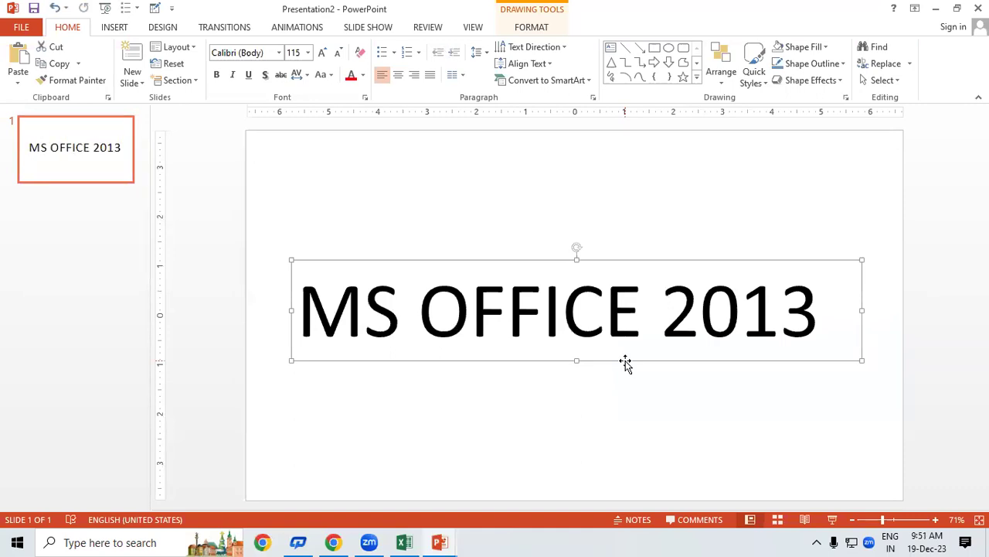
key(ctrl+u)
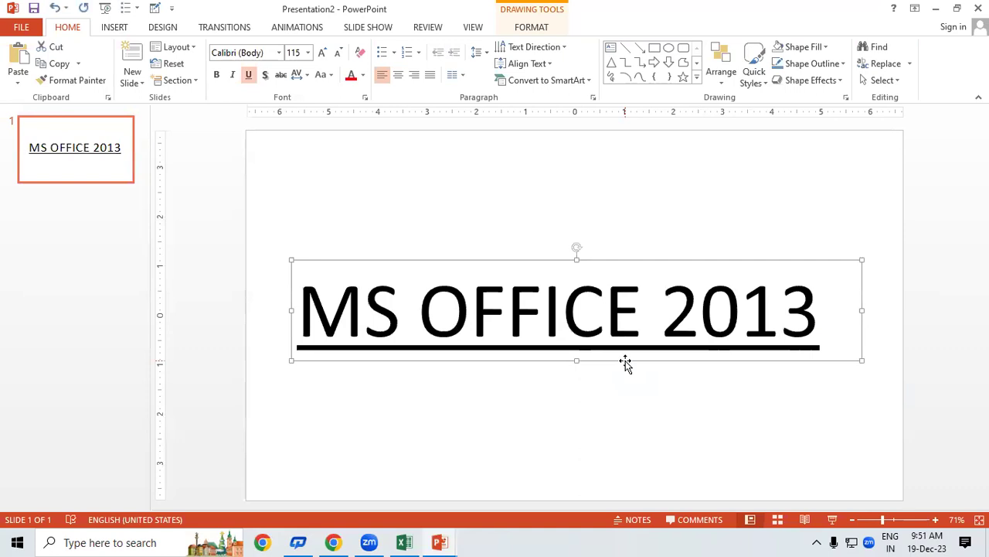
drag(650, 263, 634, 141)
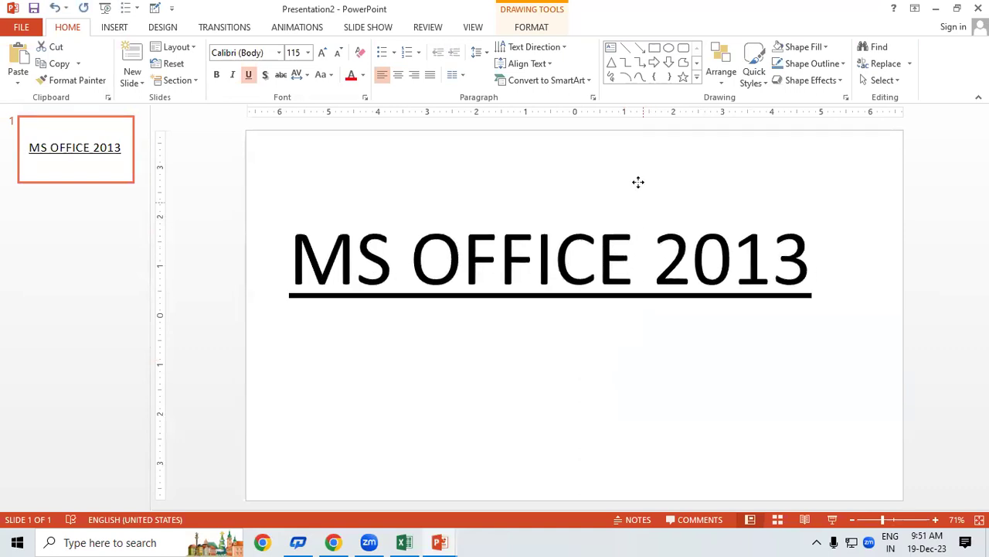
Duplicate the MS OFFICE 2013 text box below the original
click(506, 327)
click(588, 232)
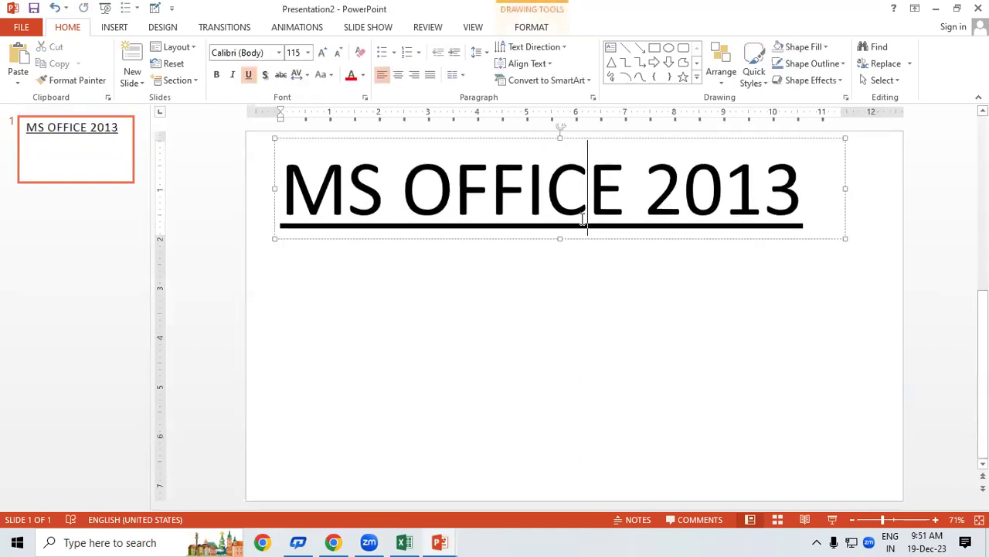
click(604, 242)
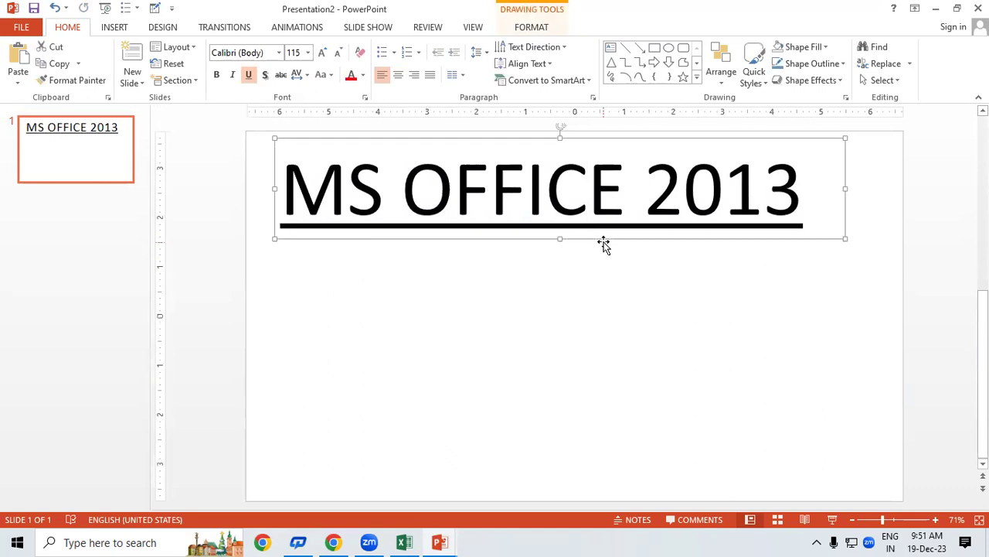
drag(604, 244, 599, 397)
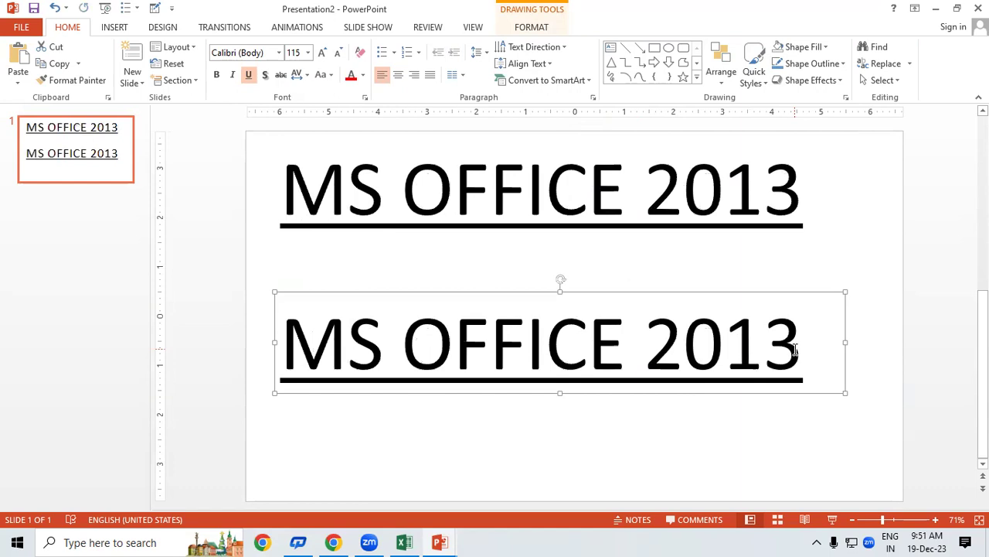
click(788, 349)
Replace the copy's text with MS WORD and MS EXCEL lines, shrunk to 36 pt
key(BackSpace)
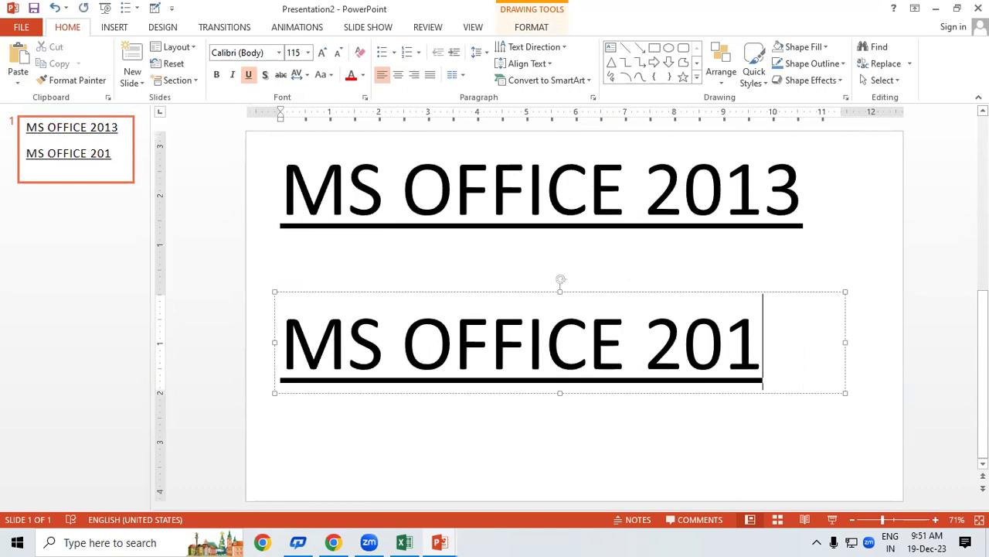
key(BackSpace)
key(BackSpace)
key(BackSpace)
key(BackSpace)
key(BackSpace)
key(BackSpace)
key(BackSpace)
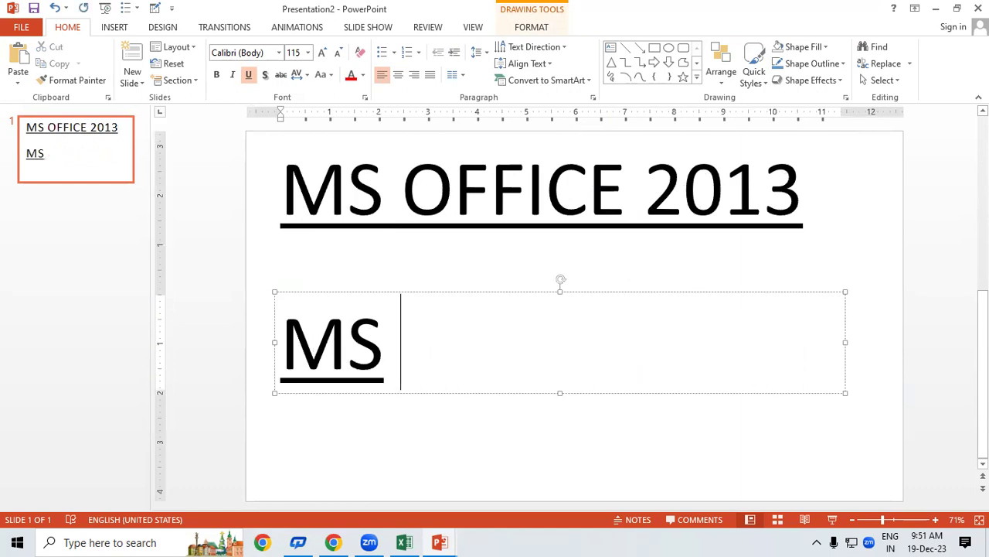
text(WOR)
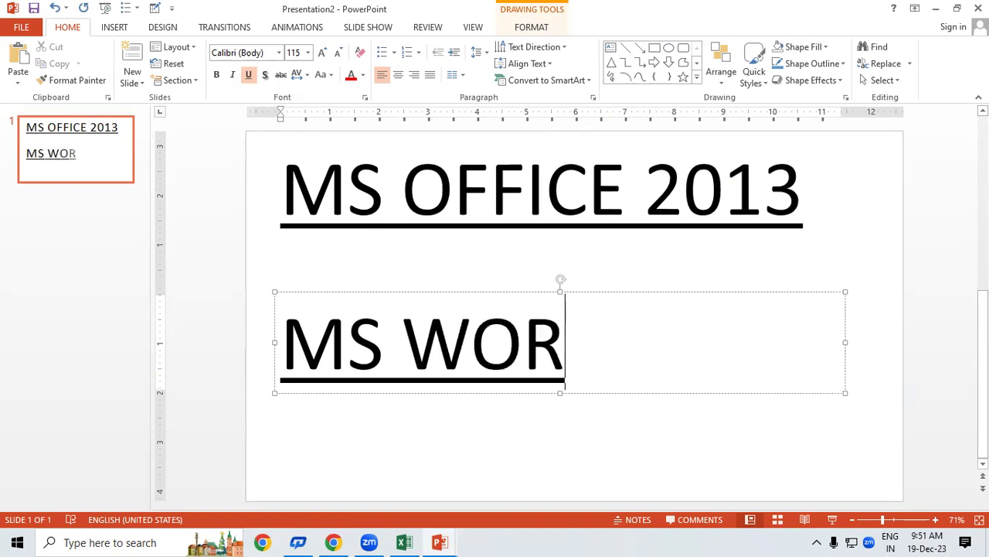
text(D)
key(Return)
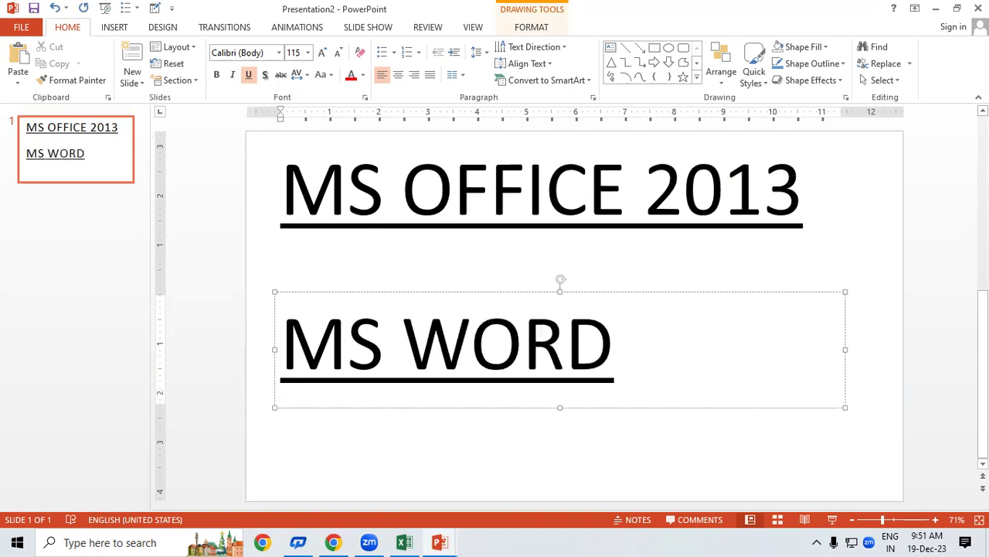
text(MS)
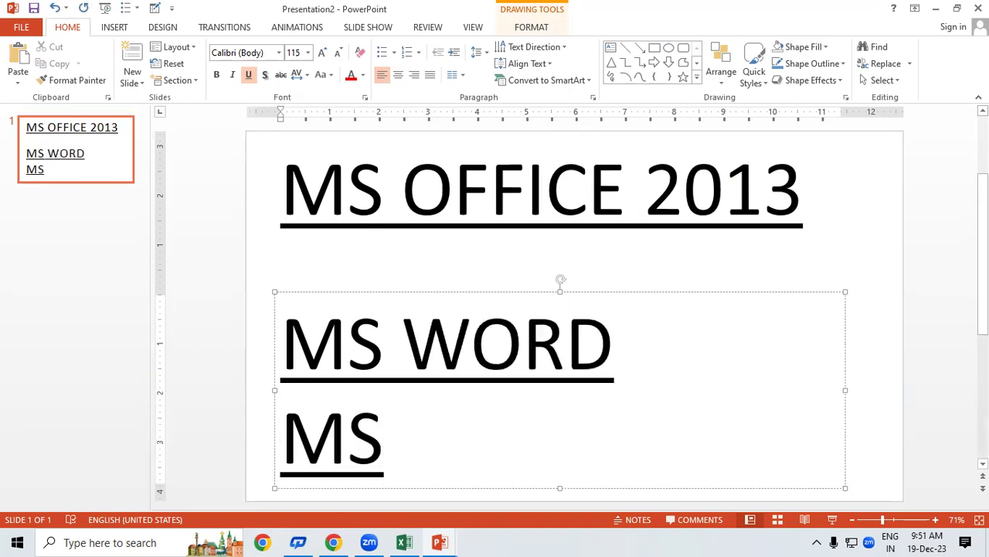
text( EXCEL)
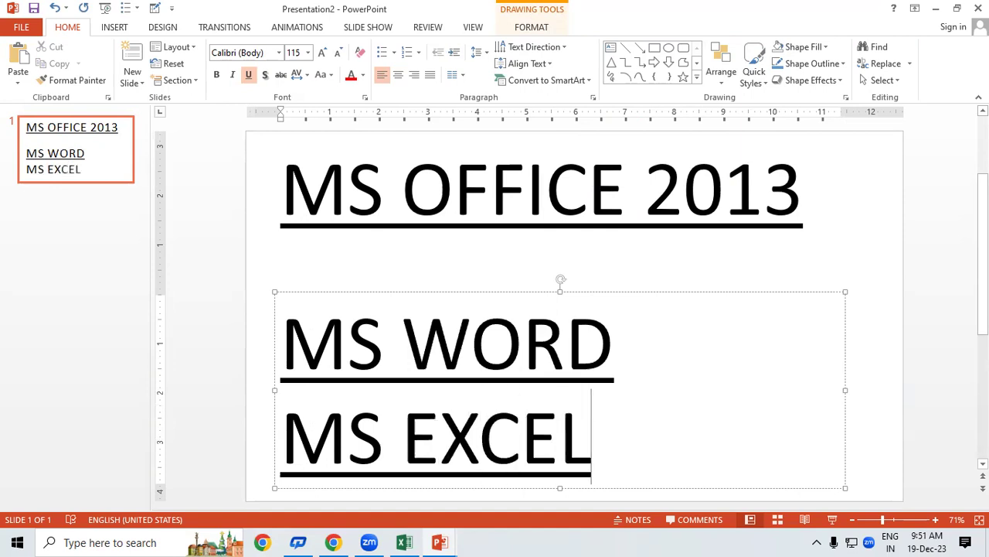
key(ctrl+a)
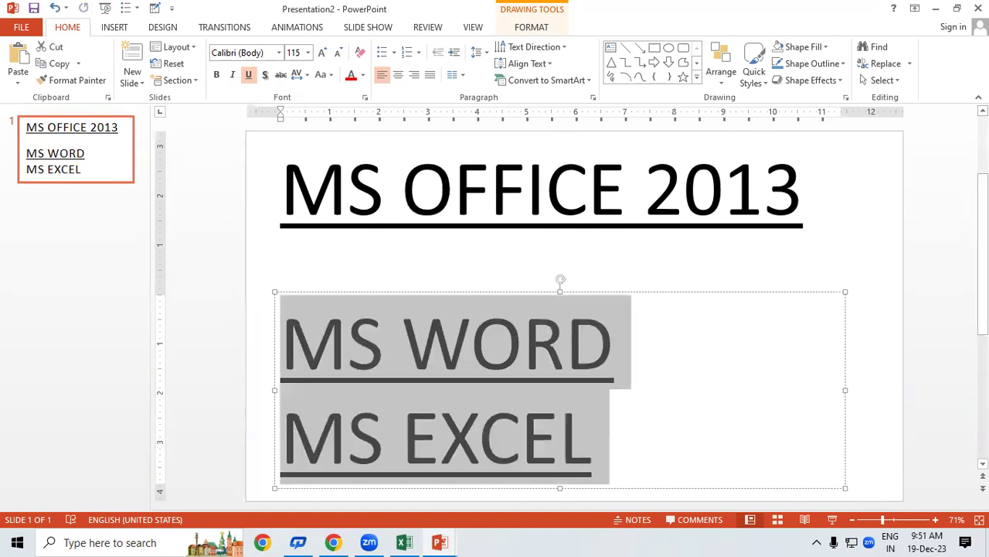
key(ctrl+bracketleft)
key(ctrl+bracketleft)
key(ctrl+bracketleft)
key(ctrl+bracketleft)
key(ctrl+bracketleft)
key(ctrl+bracketleft)
key(ctrl+bracketleft)
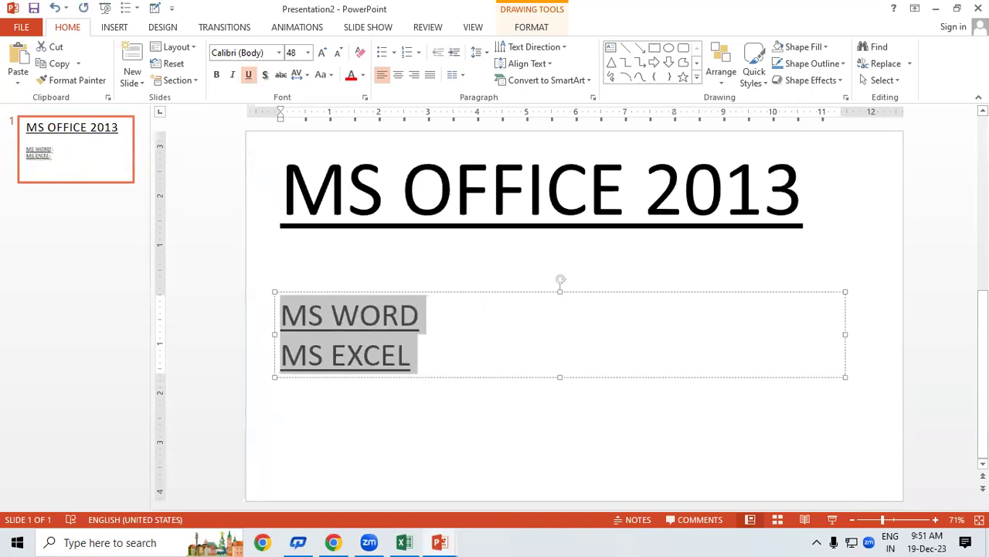
key(ctrl+bracketleft)
key(ctrl+bracketleft)
key(ctrl+bracketleft)
key(Escape)
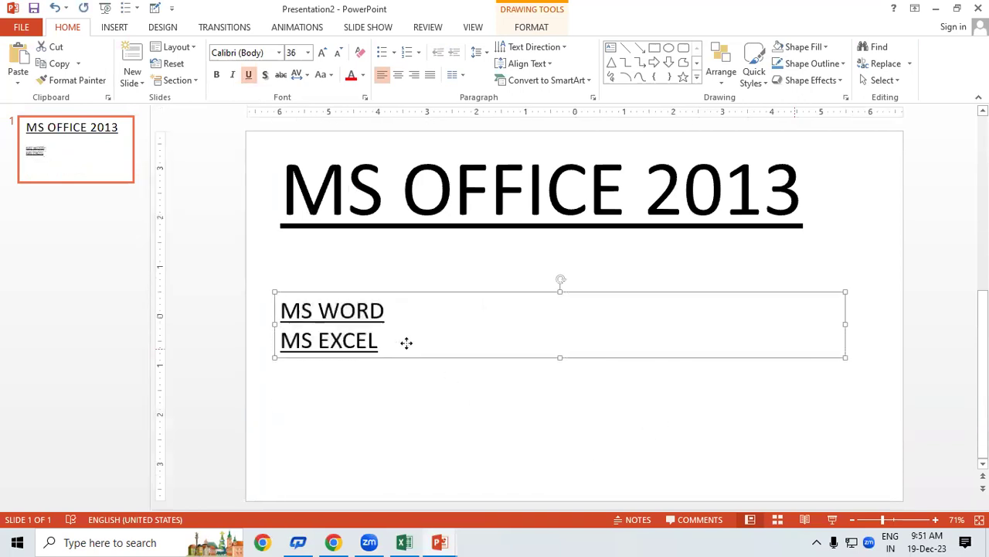
Add MS POWERPOINT, MS ACCESS and MS OUTLOOK as further list lines
click(381, 341)
key(Return)
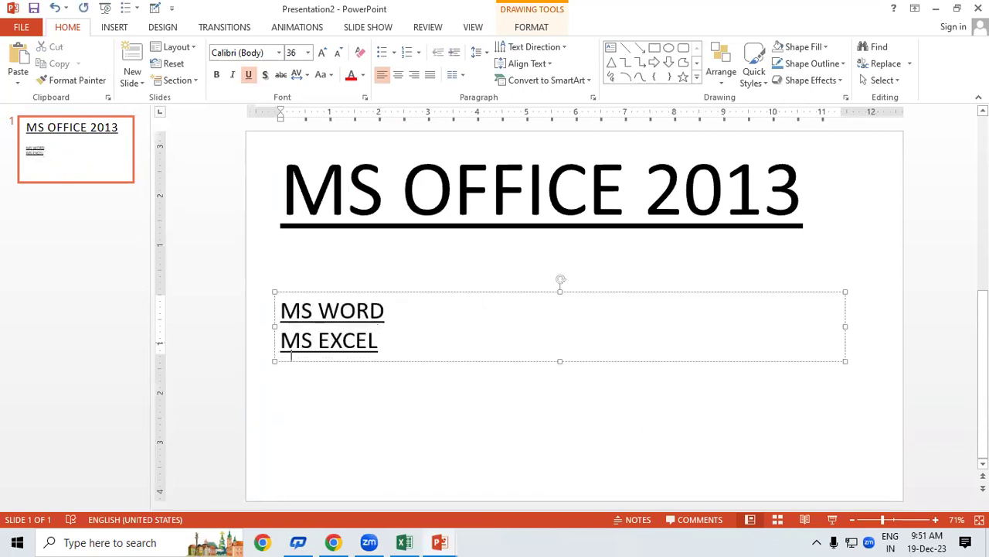
text(MS)
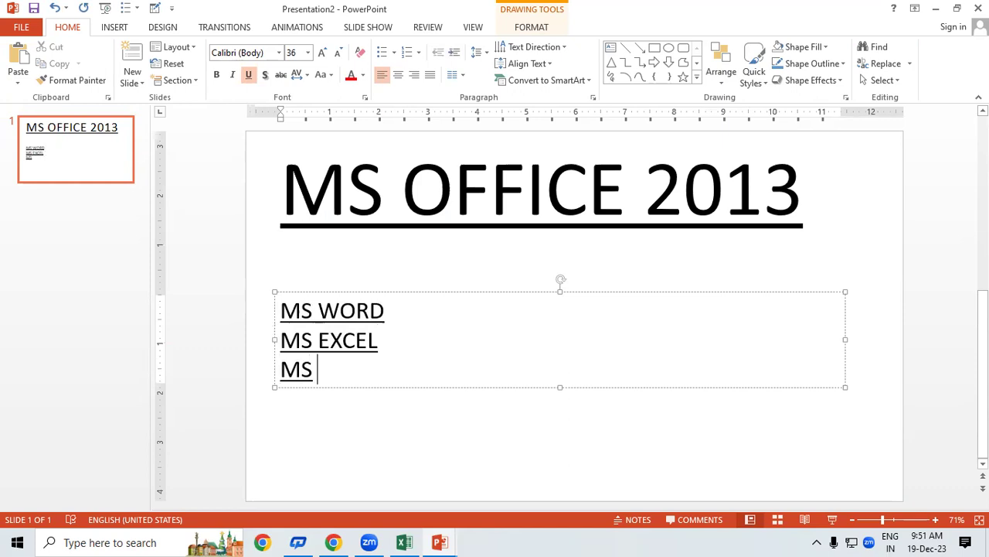
text(POWERPOI)
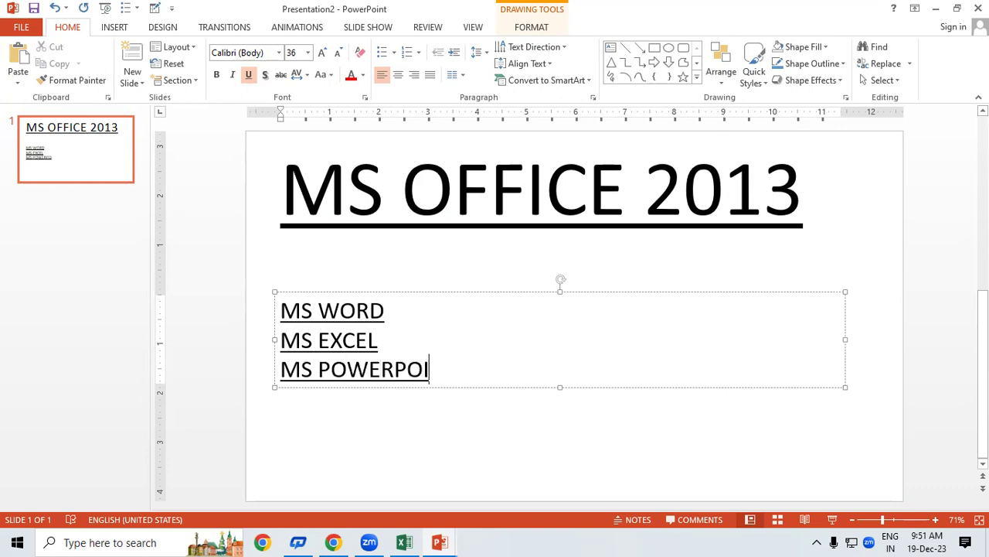
text(NT)
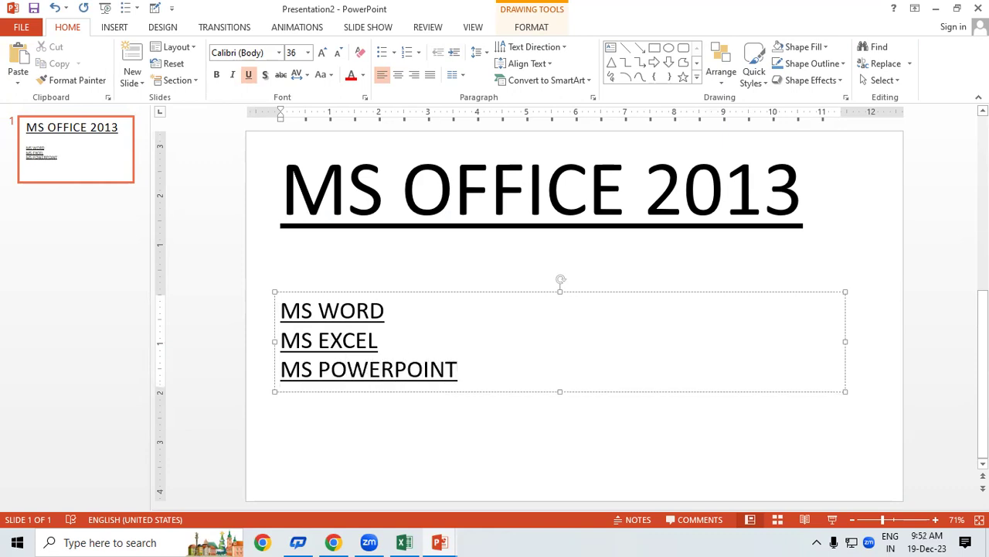
key(Return)
text(MS ACCESS)
key(Return)
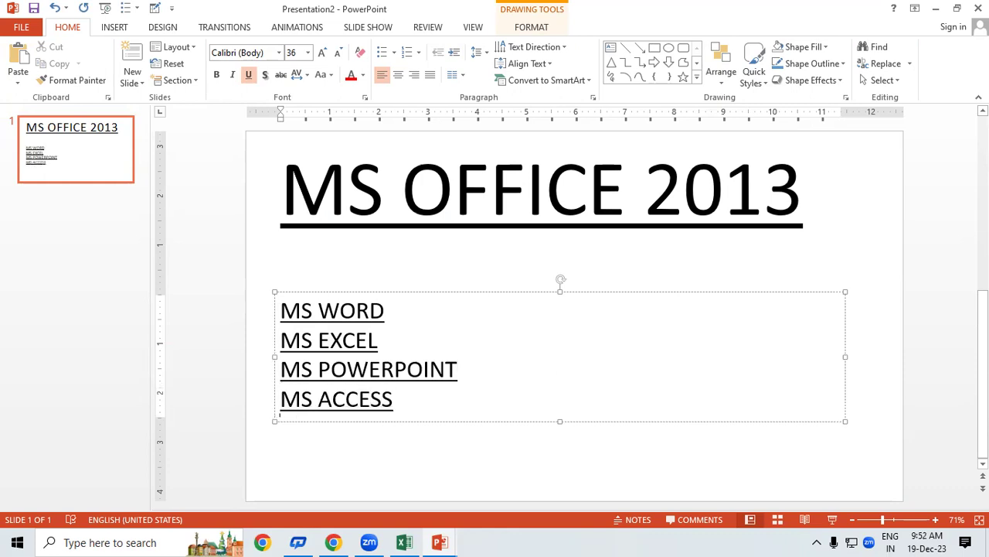
text(MS OUTLOOK)
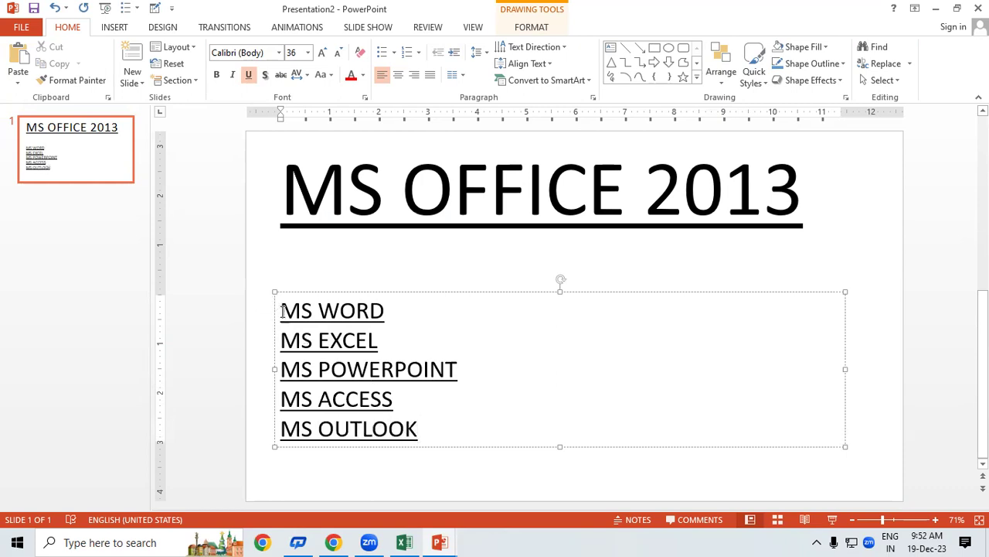
Make the five list lines bold and red with no underline
drag(281, 310, 424, 429)
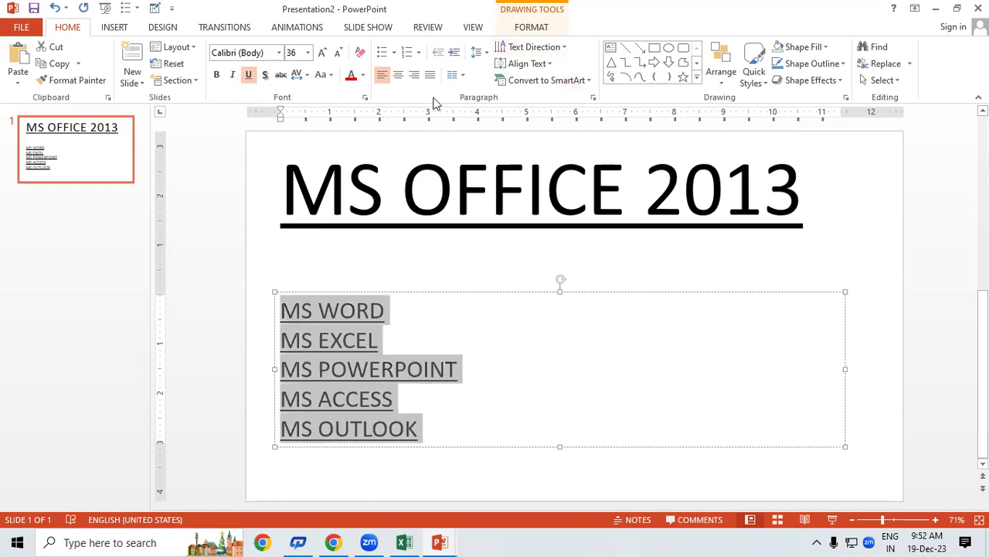
click(248, 74)
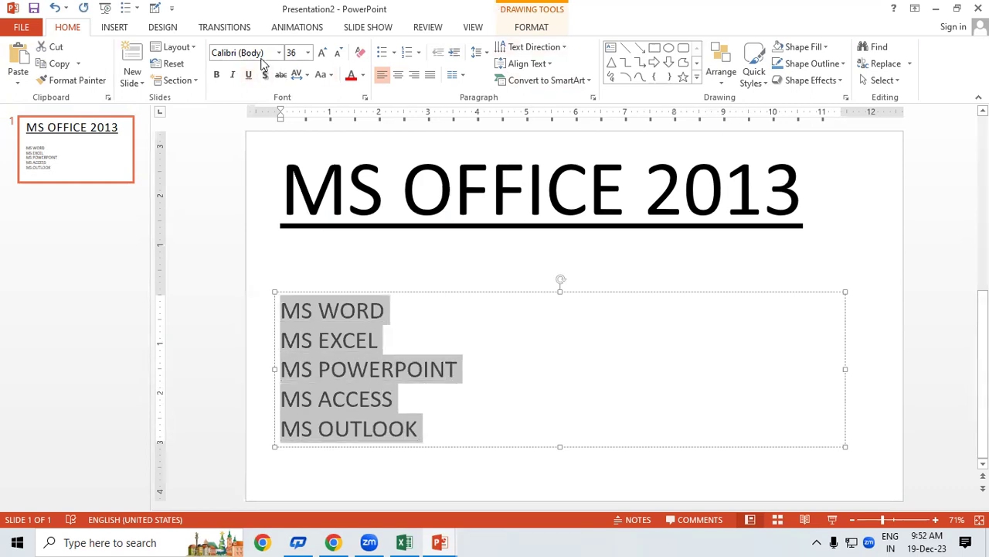
click(217, 74)
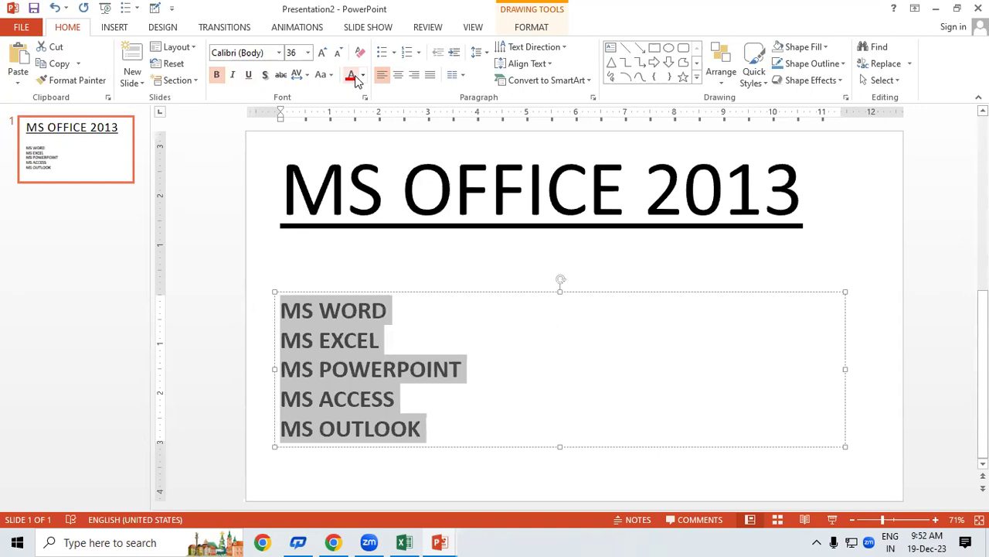
click(354, 78)
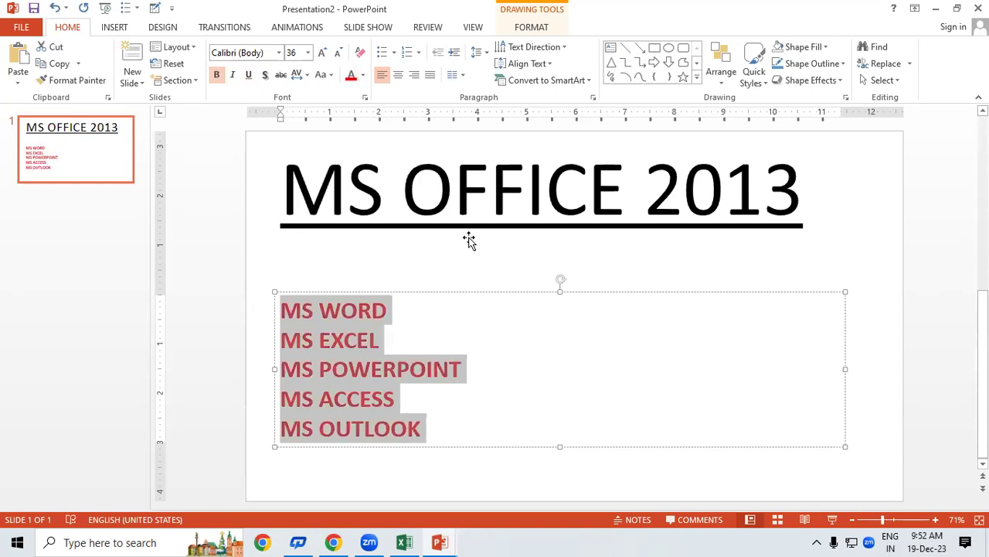
Move and narrow the list box under the title and apply diamond bullets
drag(590, 290, 648, 237)
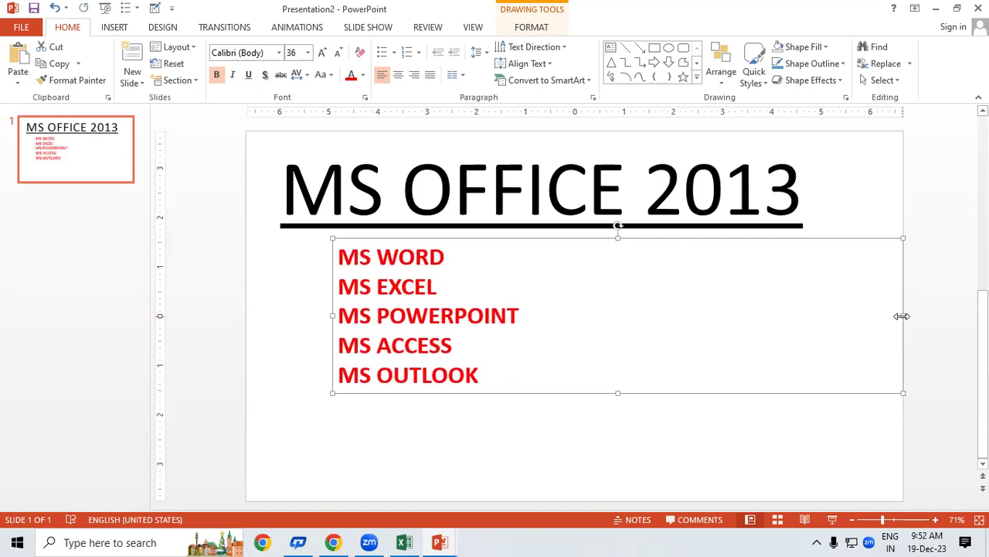
drag(902, 316, 587, 305)
drag(554, 240, 592, 242)
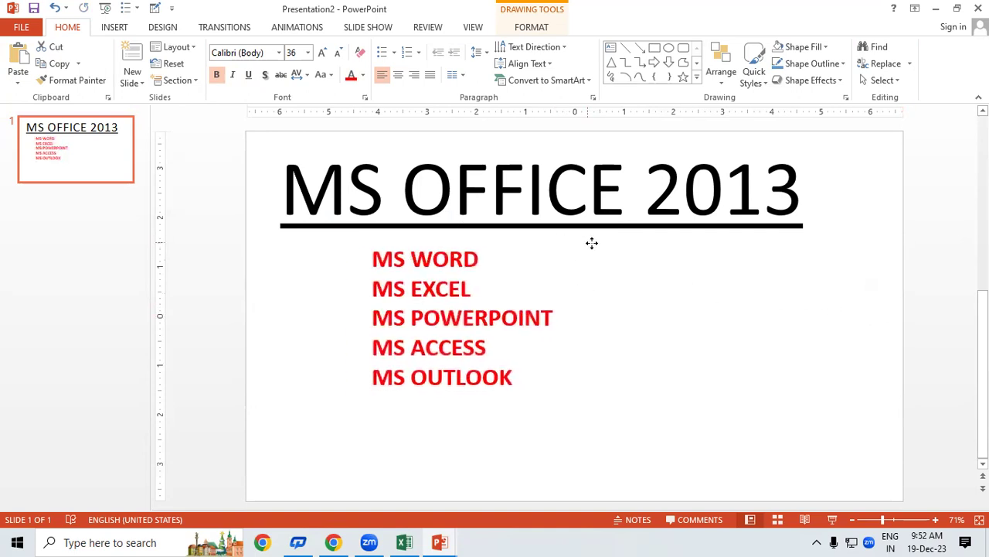
drag(382, 257, 531, 373)
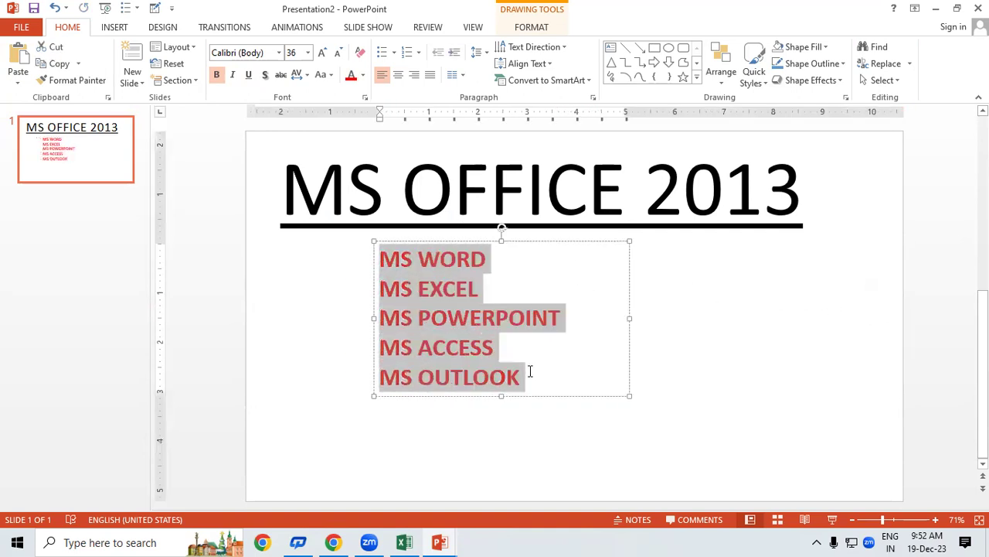
click(394, 52)
click(531, 160)
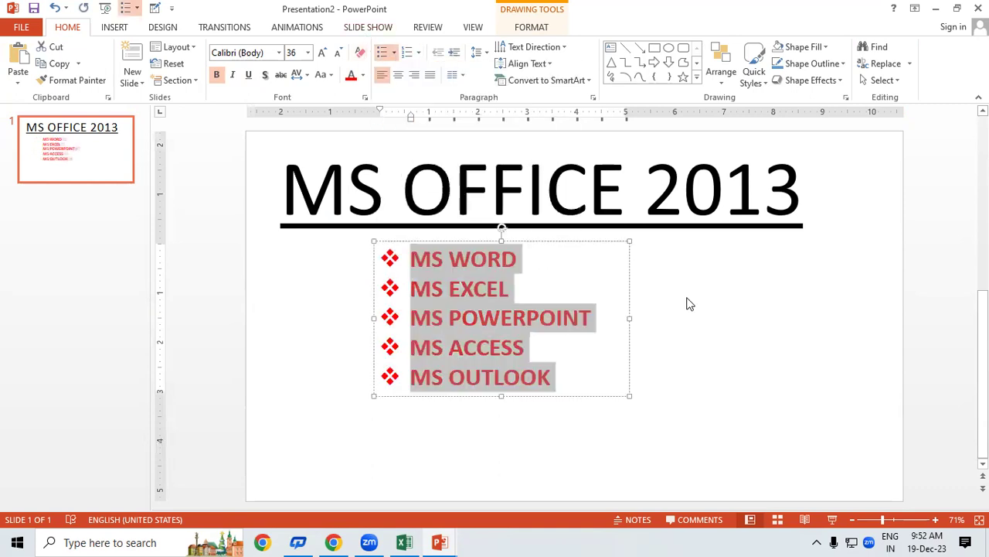
Nudge the MS OFFICE 2013 title slightly to the right
click(698, 311)
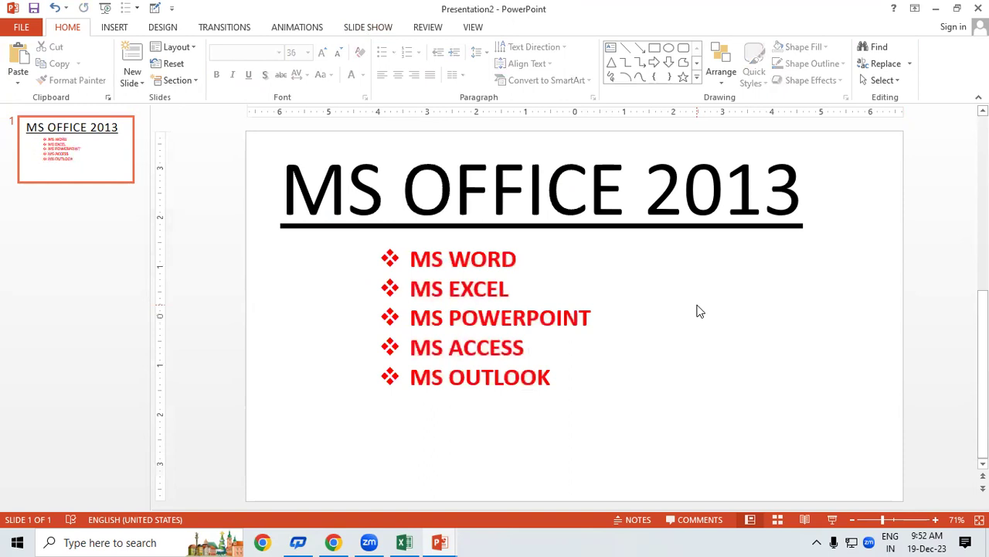
click(722, 224)
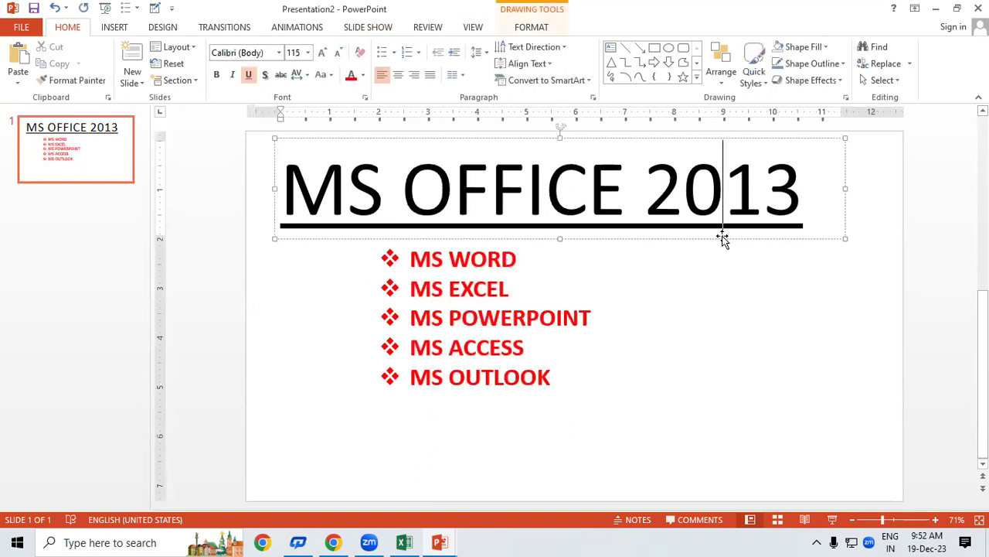
drag(723, 238, 755, 242)
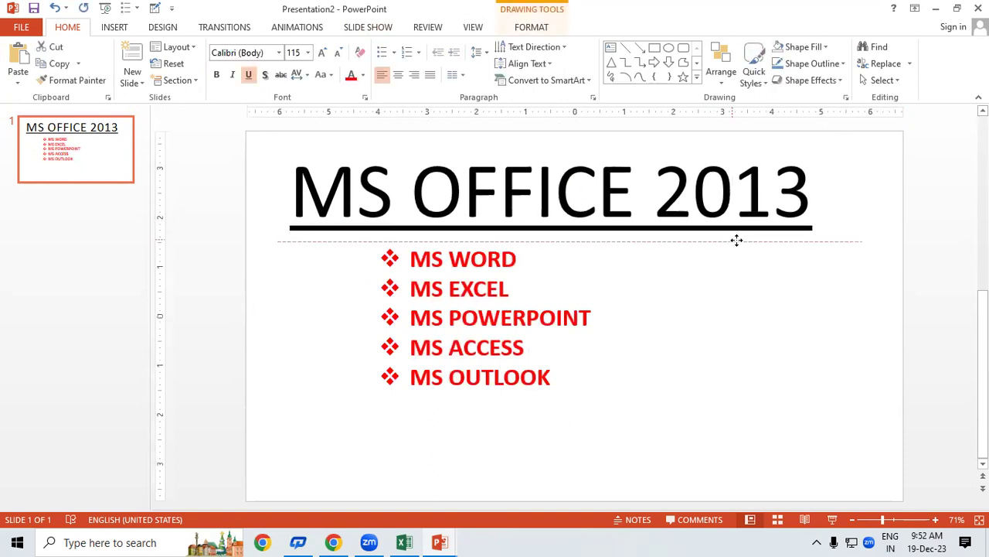
click(753, 335)
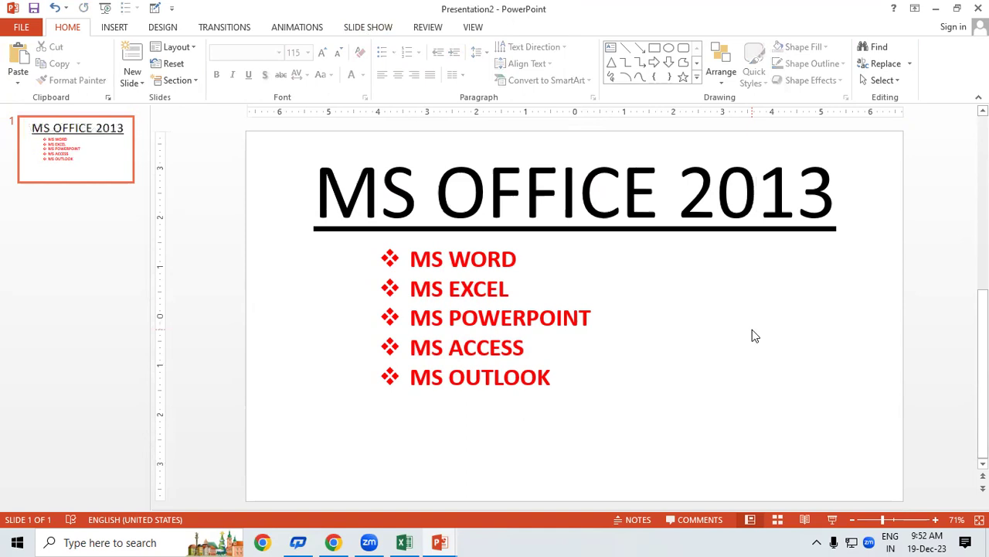
Apply an Office theme from the Themes gallery and insert a blank second slide
click(164, 29)
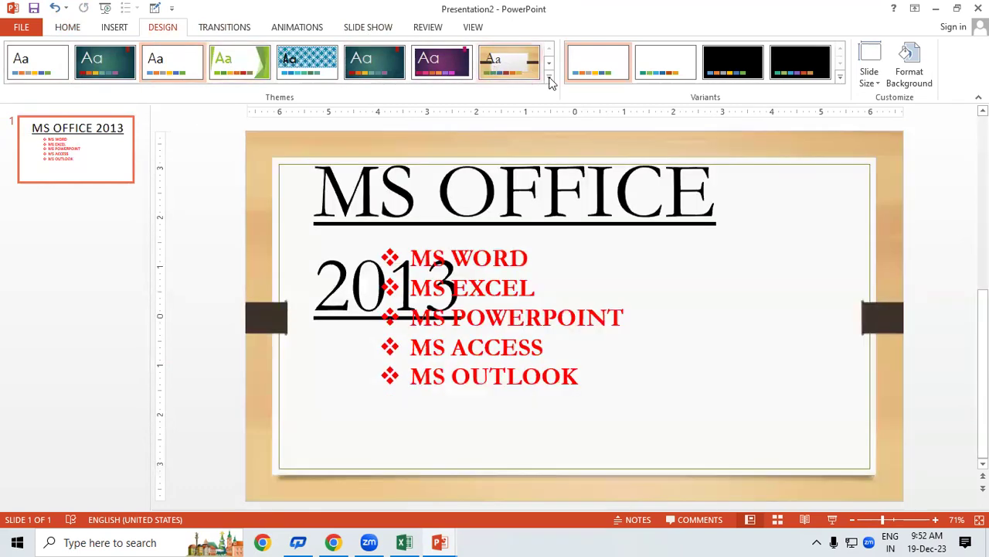
click(550, 80)
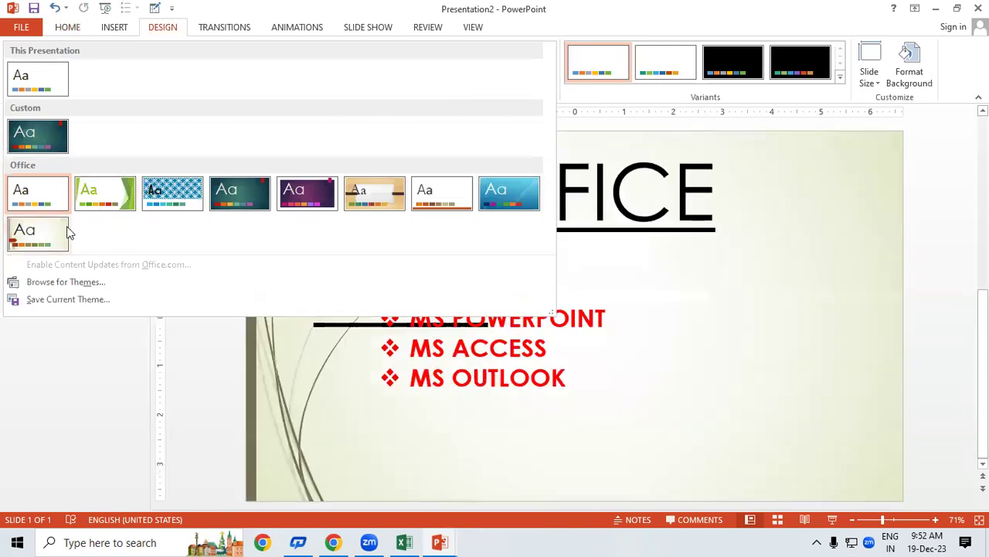
click(68, 232)
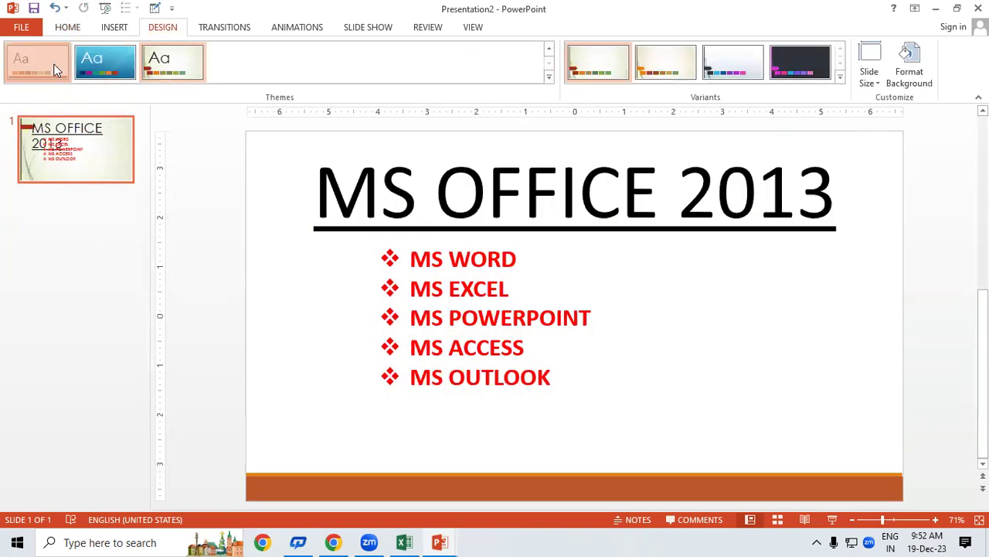
click(54, 70)
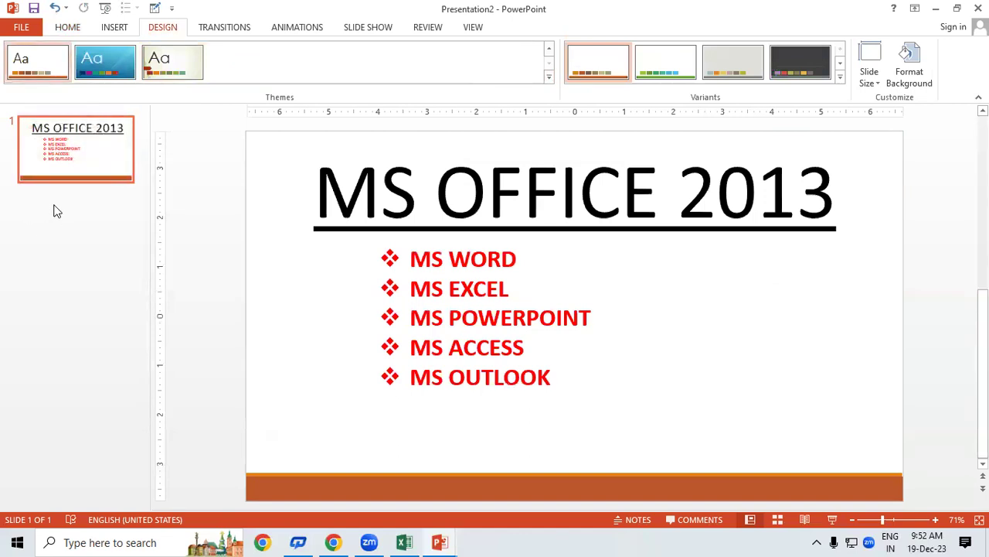
key(Return)
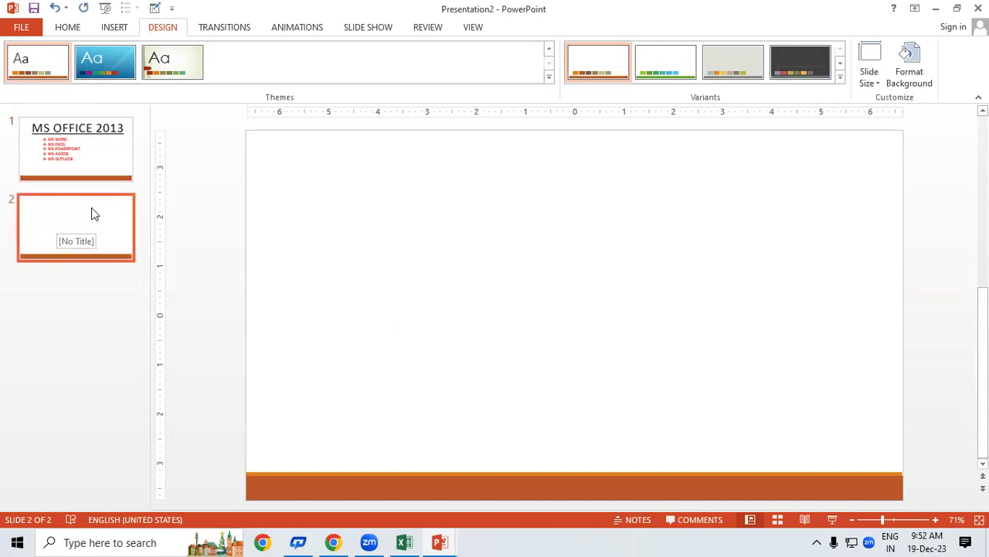
Draw a wide text box on slide 2 with MS WORD 2013 enlarged to 115 pt
click(116, 28)
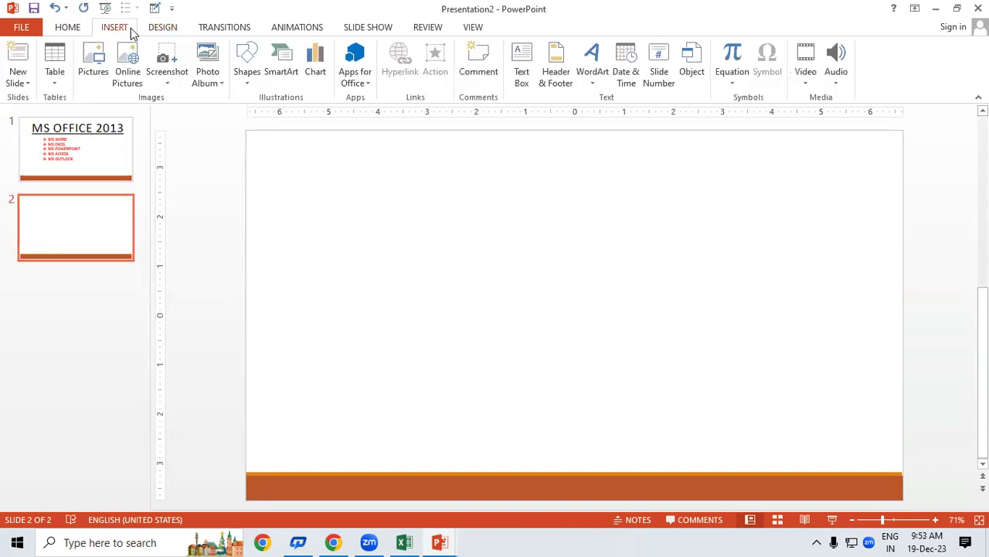
click(522, 77)
drag(311, 171, 871, 301)
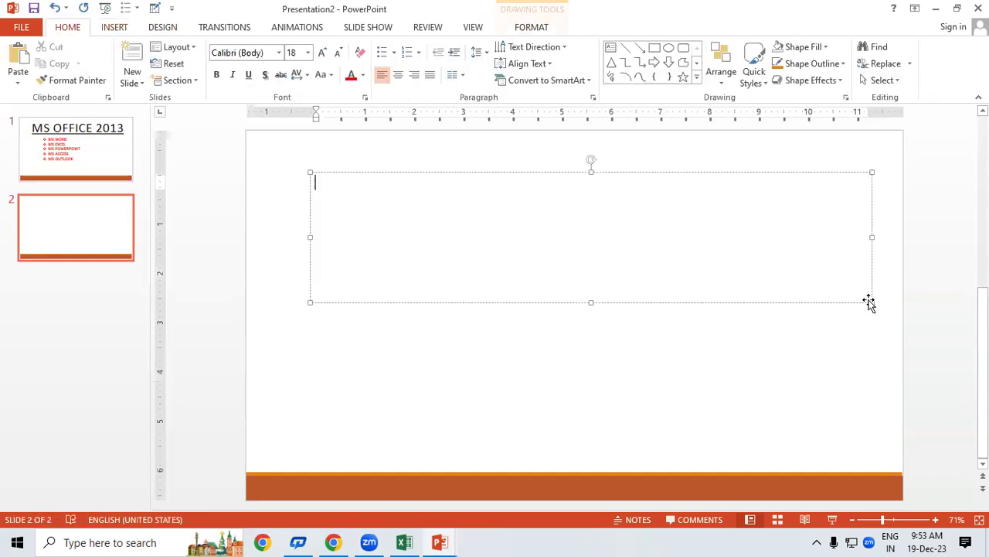
text(MS WORD)
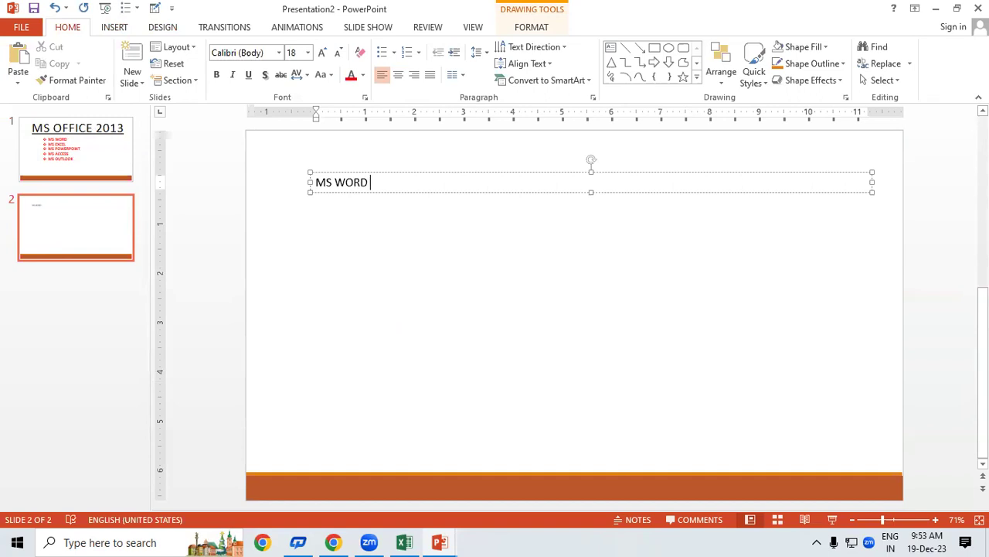
key(shift+Left)
key(shift+Left)
key(shift+Left)
key(shift+Left)
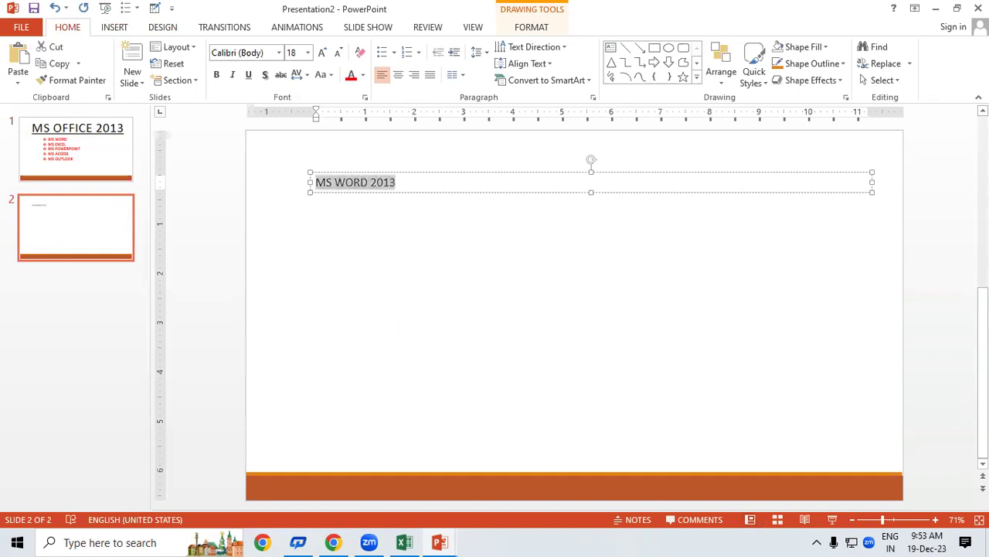
key(ctrl+shift+greater)
key(ctrl+shift+greater)
key(ctrl+shift+greater)
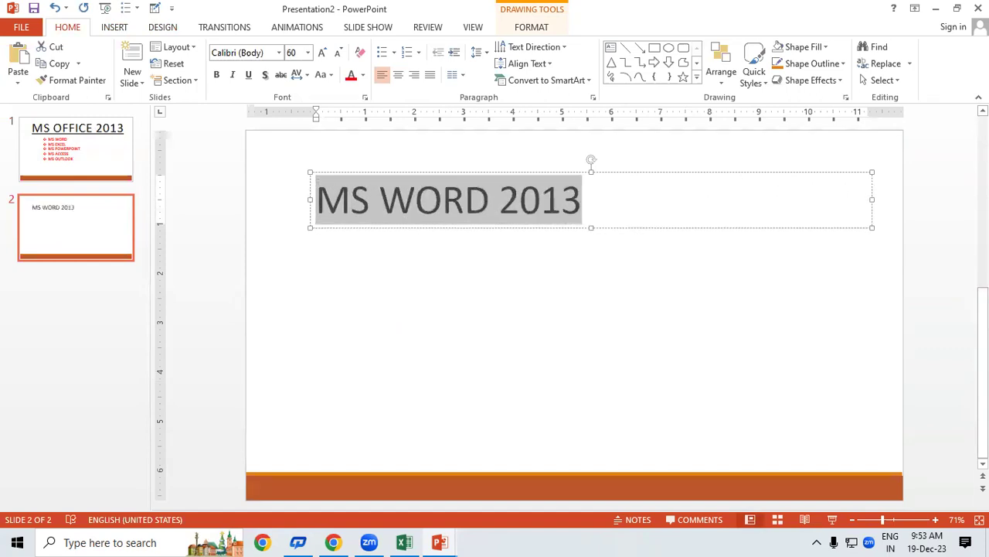
key(ctrl+shift+greater)
key(ctrl+shift+greater)
key(ctrl+shift+greater)
key(ctrl+shift+greater)
key(ctrl+shift+greater)
key(ctrl+shift+greater)
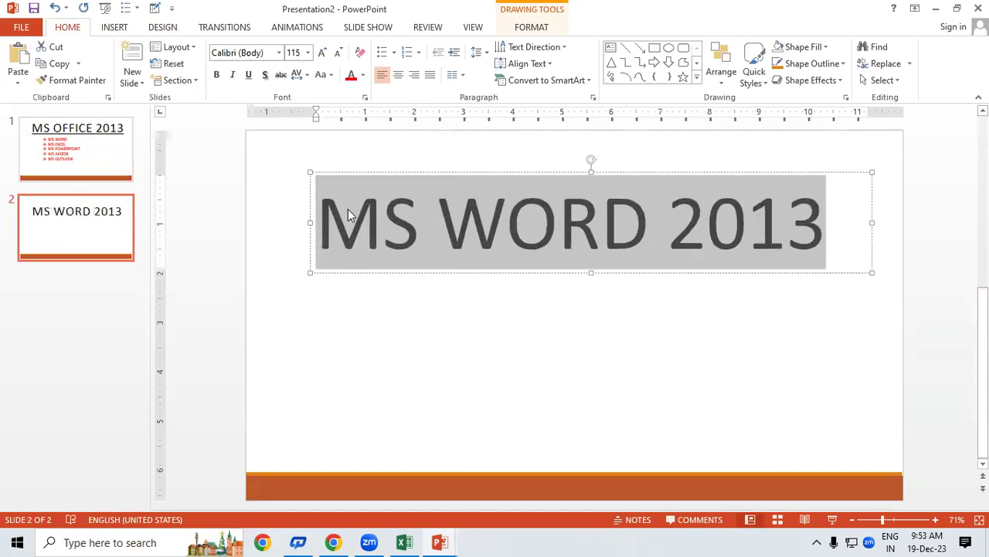
Prepend ABOUT, shrink the title to 88 pt, and fit it on one line at the top
click(331, 227)
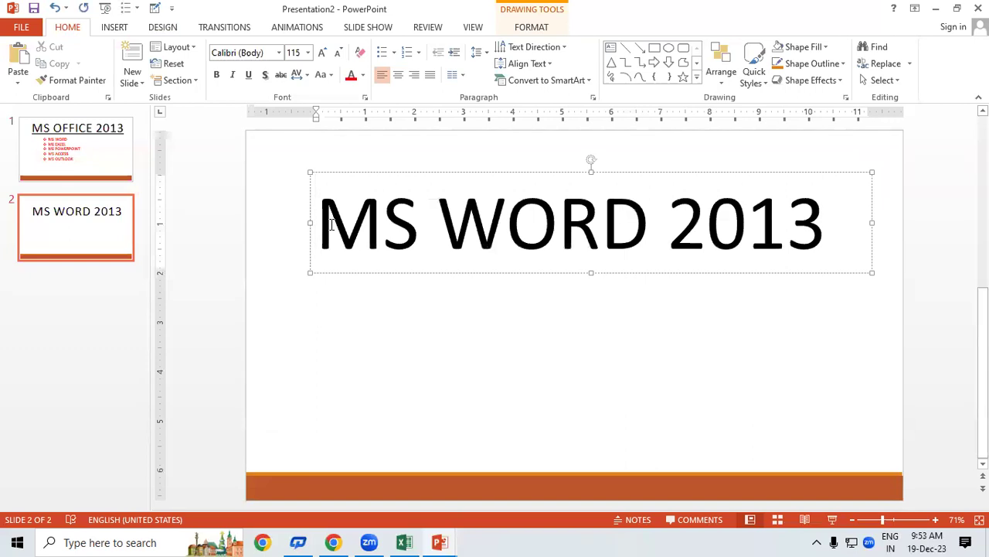
text(ABOUT)
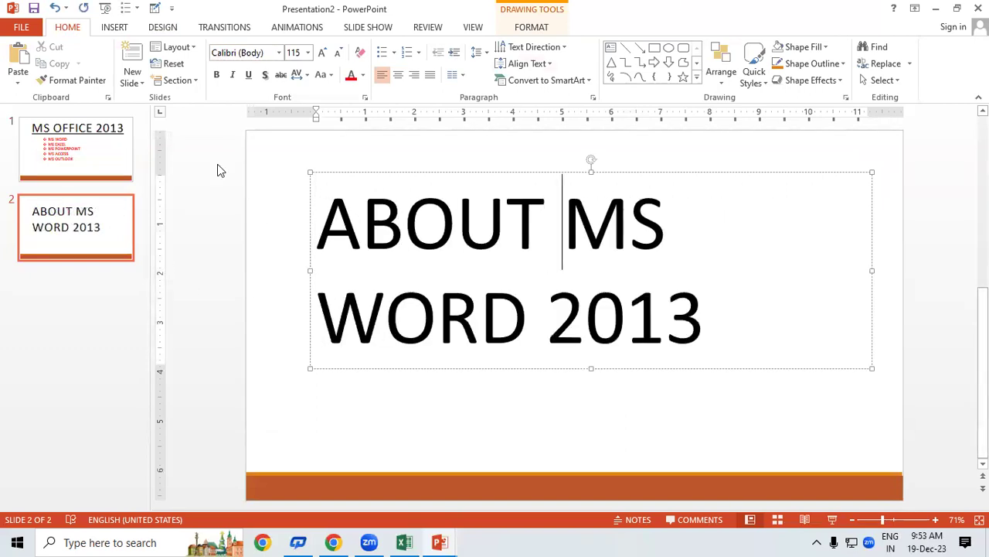
key(ctrl+a)
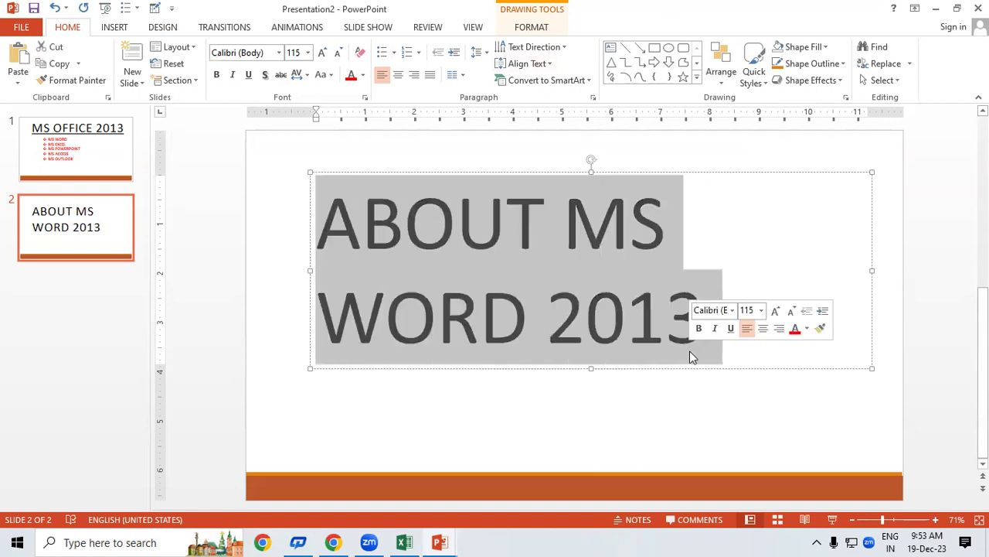
key(ctrl+shift+comma)
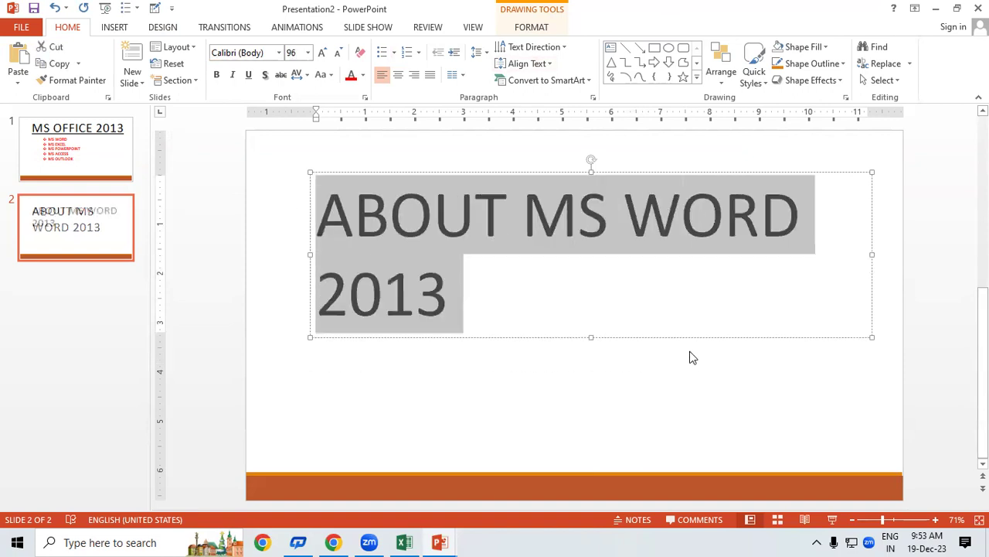
key(ctrl+shift+comma)
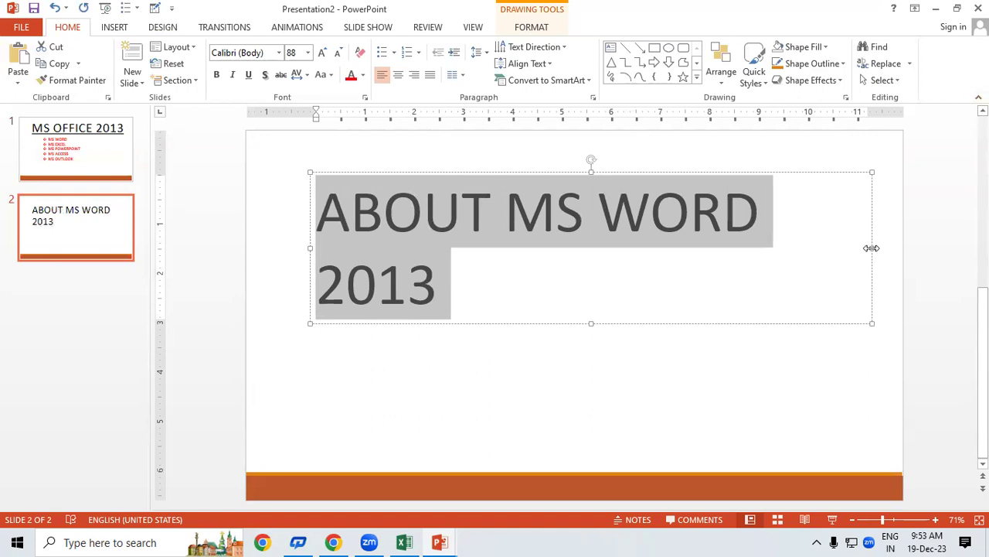
drag(872, 248, 930, 257)
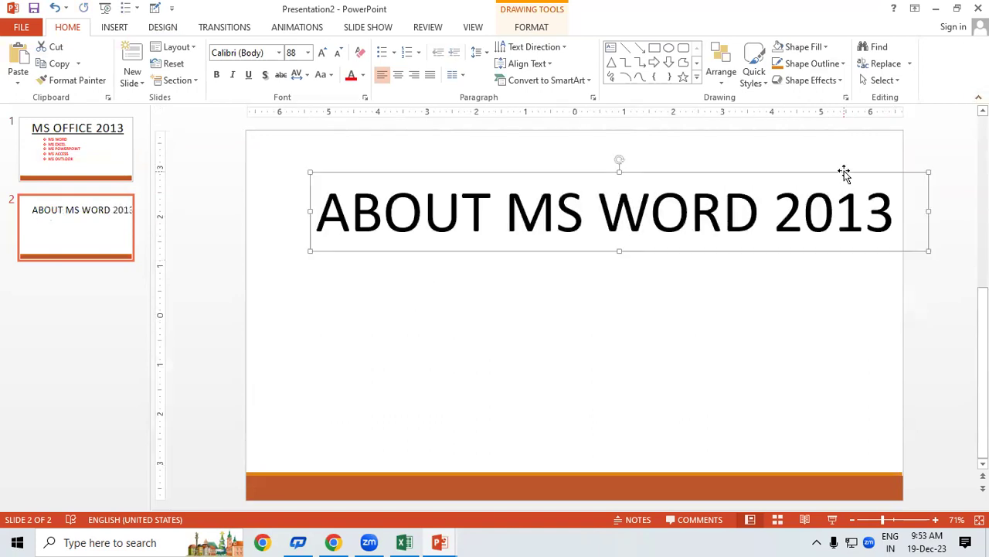
drag(844, 174, 801, 153)
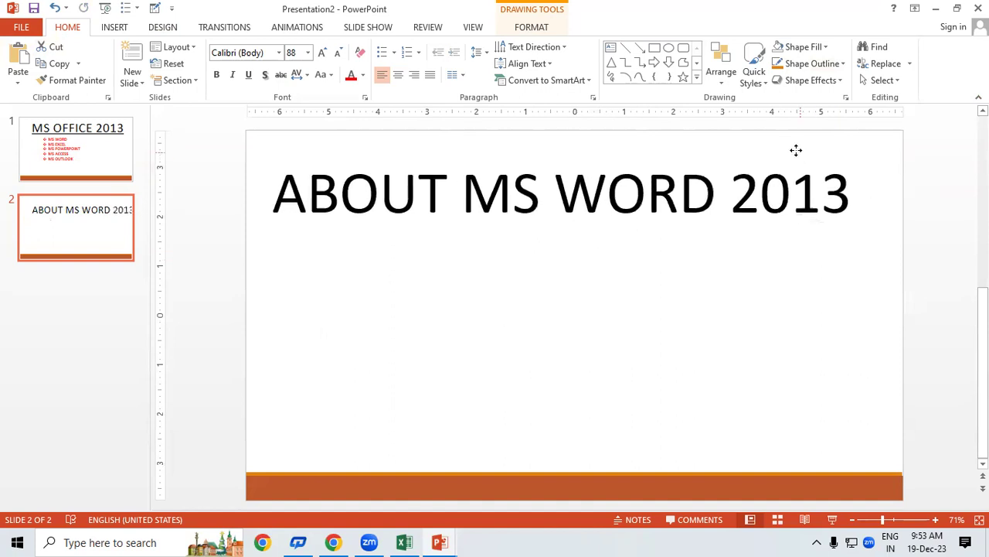
click(662, 349)
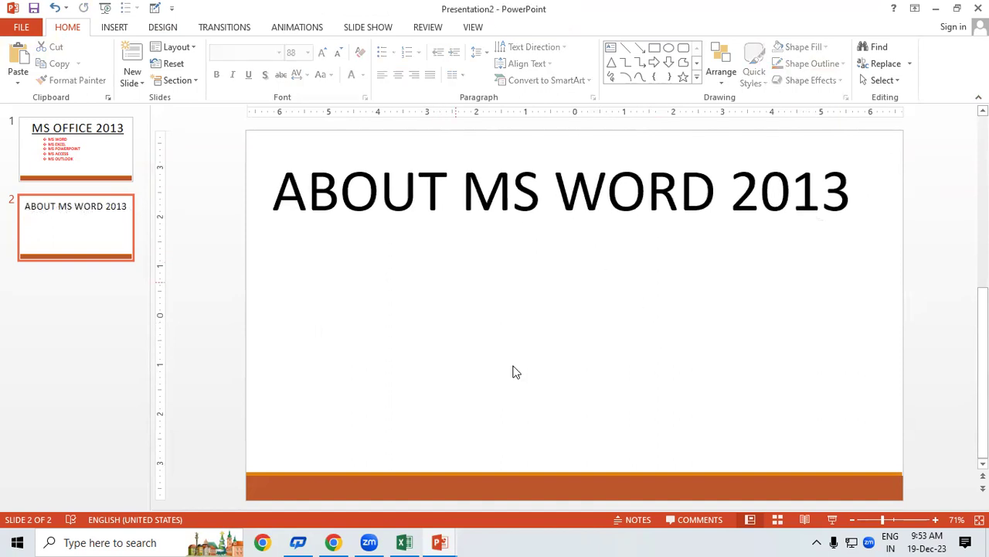
Search Google for 'INTRODUCTION OF MS WORD HINDI' in a new Chrome tab
click(333, 542)
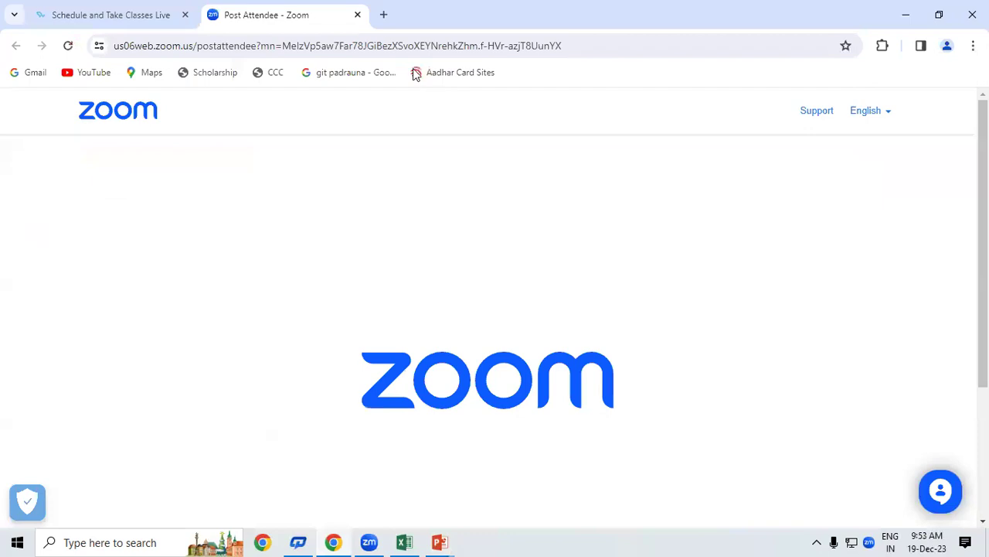
click(381, 13)
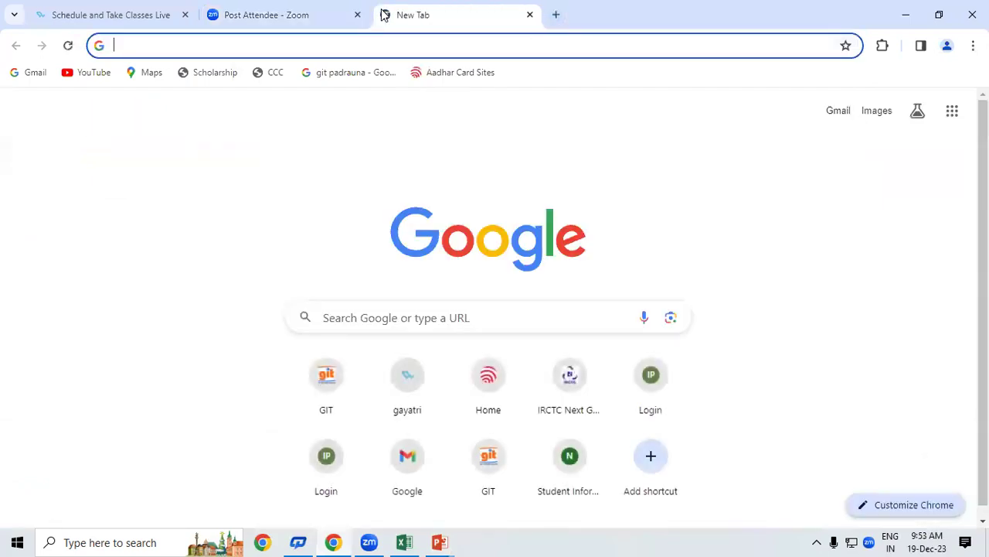
text(iNTRODU)
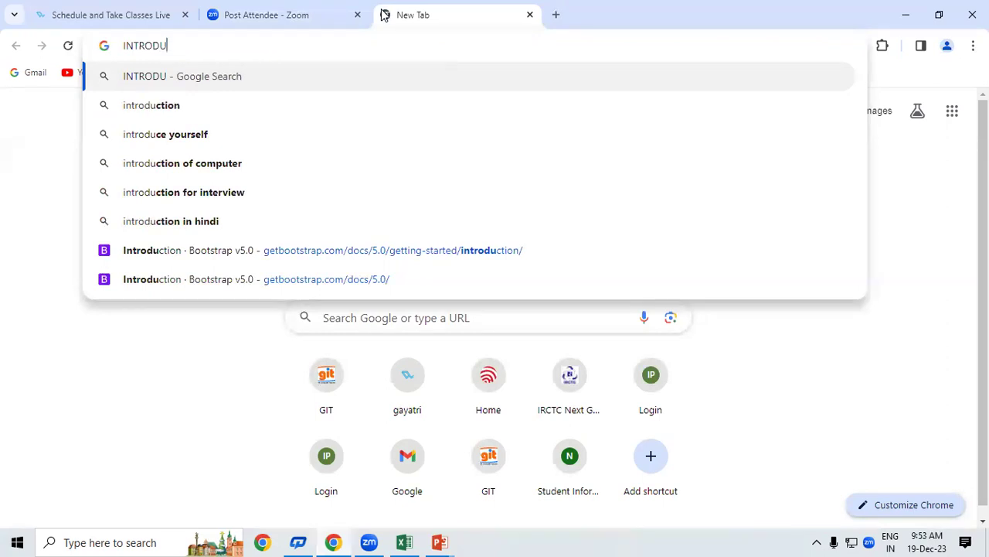
text(CTIO)
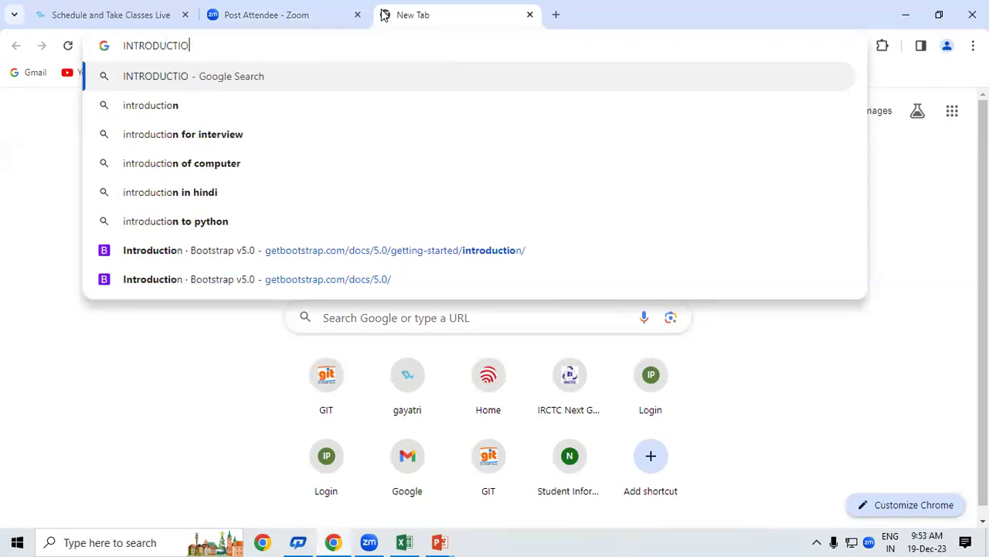
text(NO)
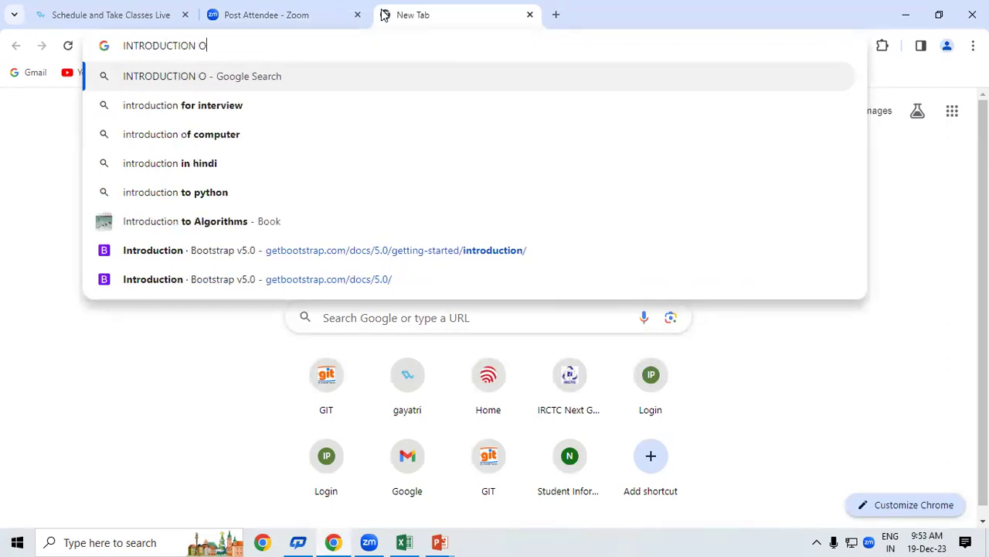
text(F MS WORD HINDI)
key(Return)
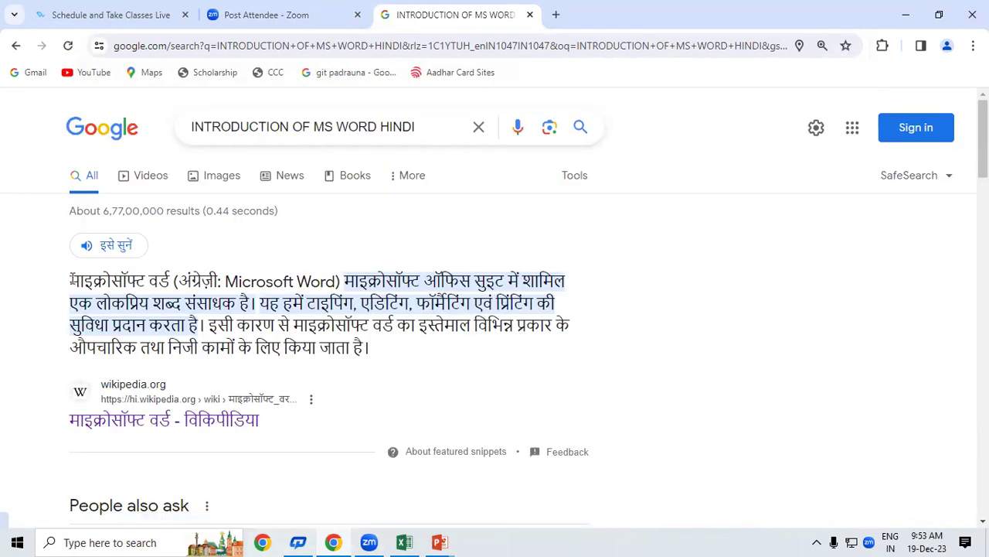
Copy the featured Hindi paragraph describing MS Word
drag(70, 281, 397, 360)
right_click(379, 315)
click(421, 333)
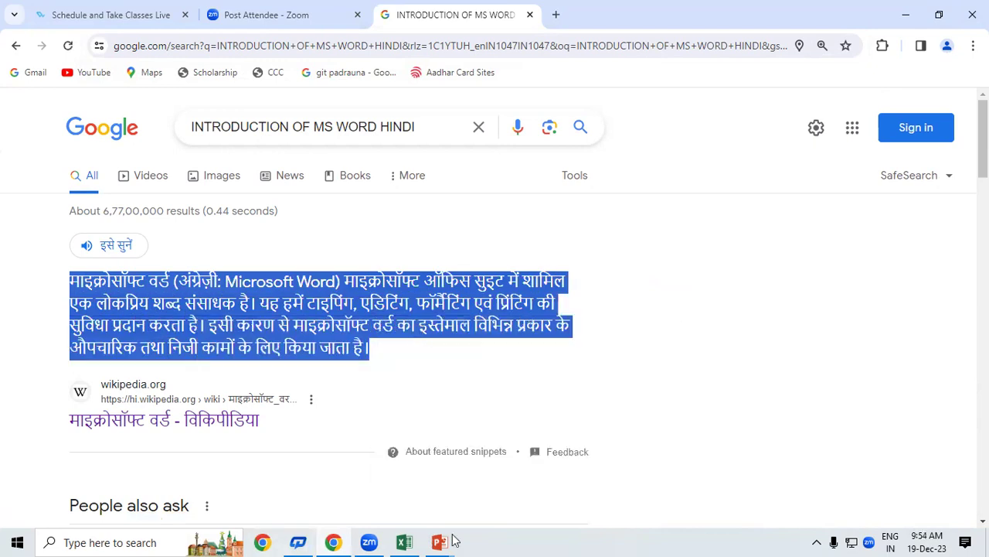
Enlarge the pasted Hindi paragraph on slide 2, moving its box up and widening it
key(alt+Tab)
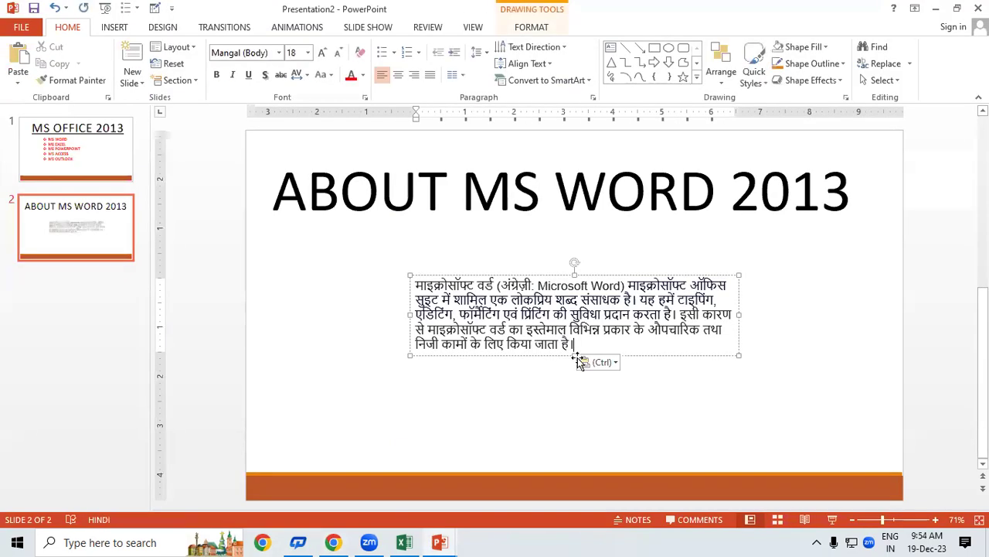
drag(416, 284, 605, 347)
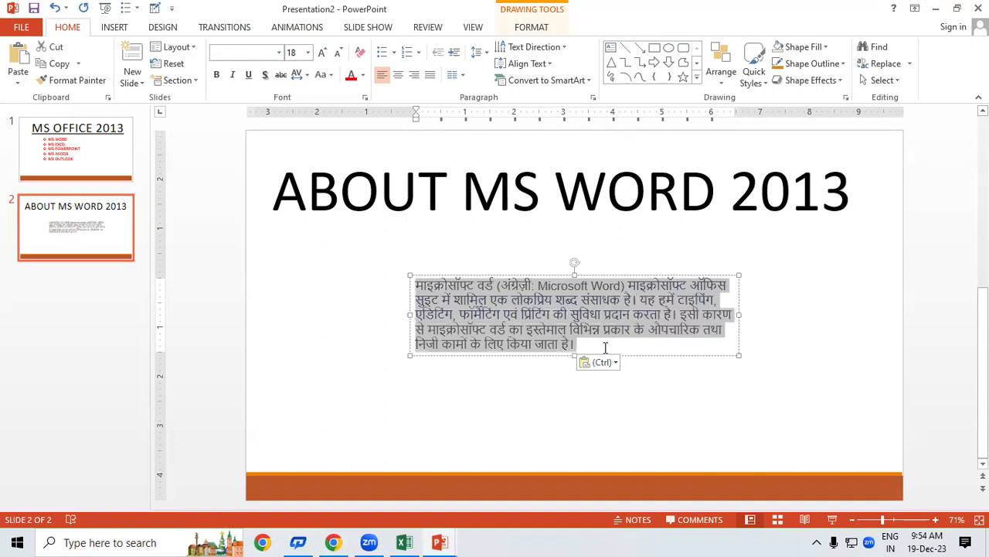
key(ctrl+shift+period)
key(ctrl+shift+period)
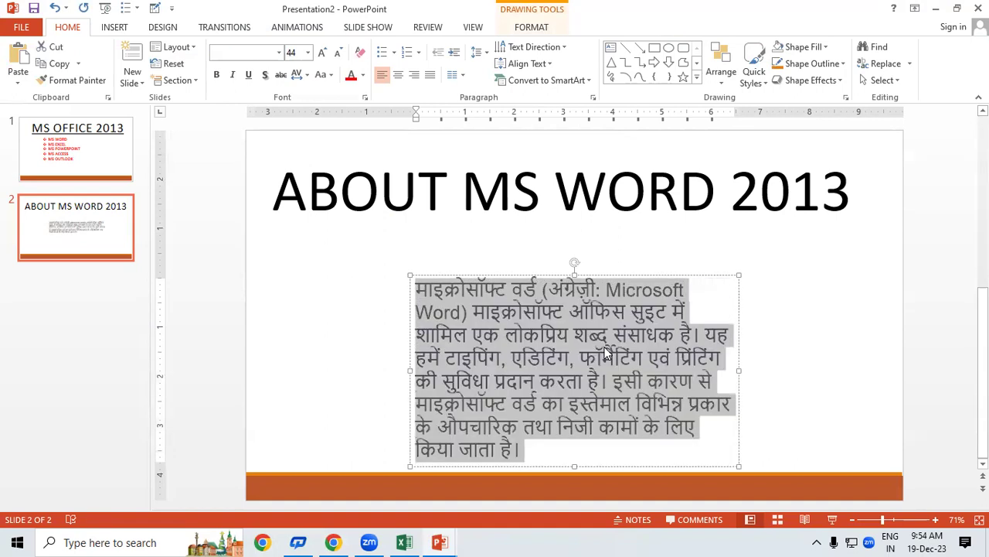
key(ctrl+shift+period)
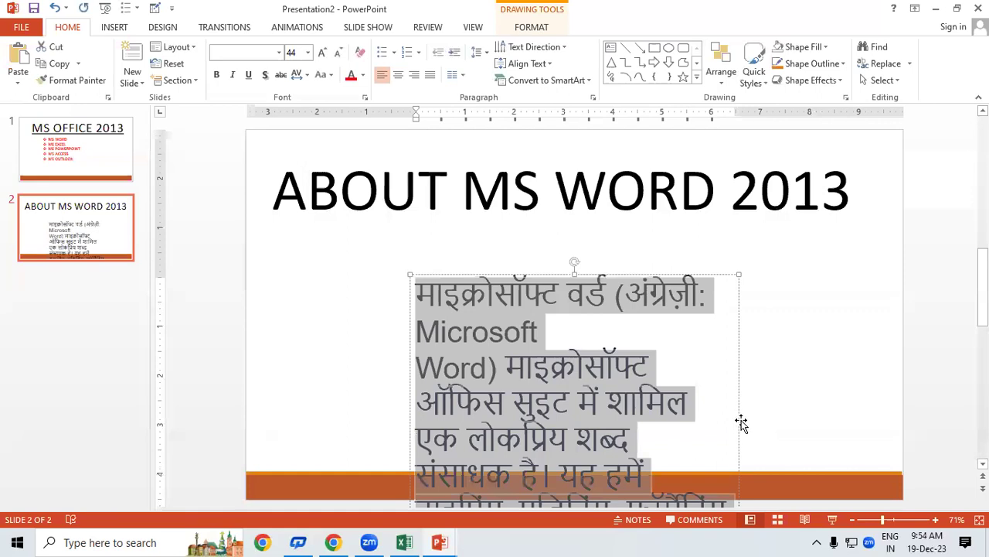
drag(699, 273, 646, 129)
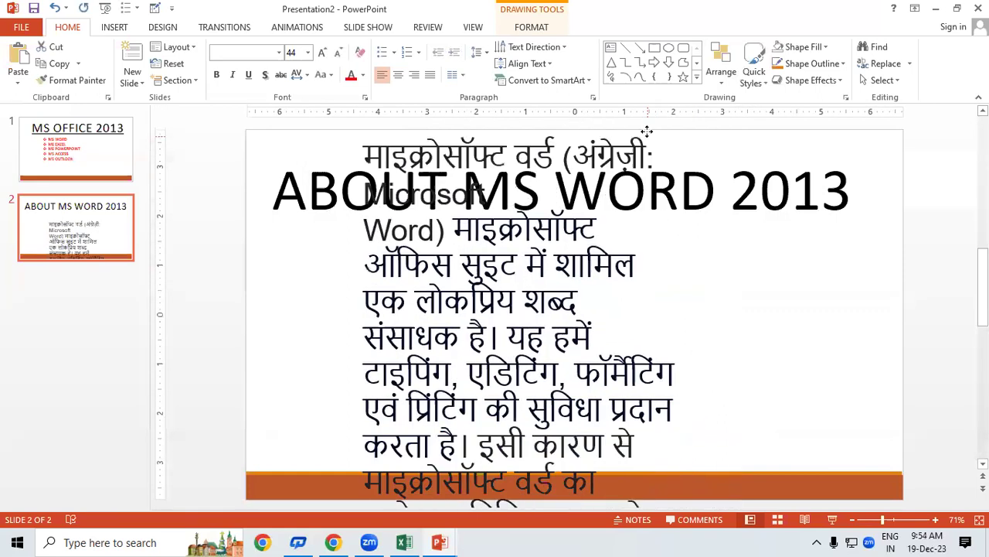
drag(691, 368, 873, 297)
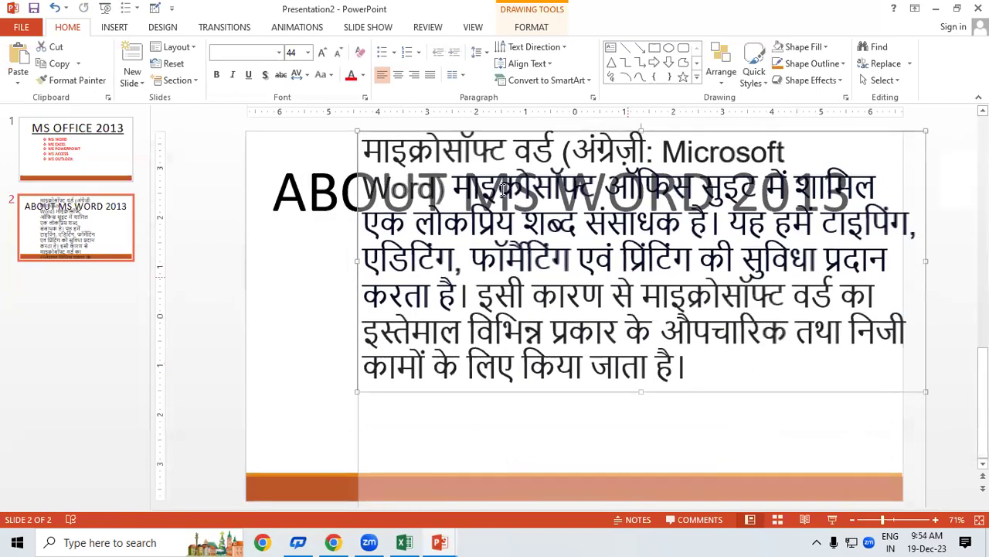
Shrink the Hindi paragraph to 24 pt and place it beneath the ABOUT MS WORD 2013 title
mouse_move(363, 149)
mouse_down()
mouse_move(551, 303)
mouse_move(695, 400)
mouse_up()
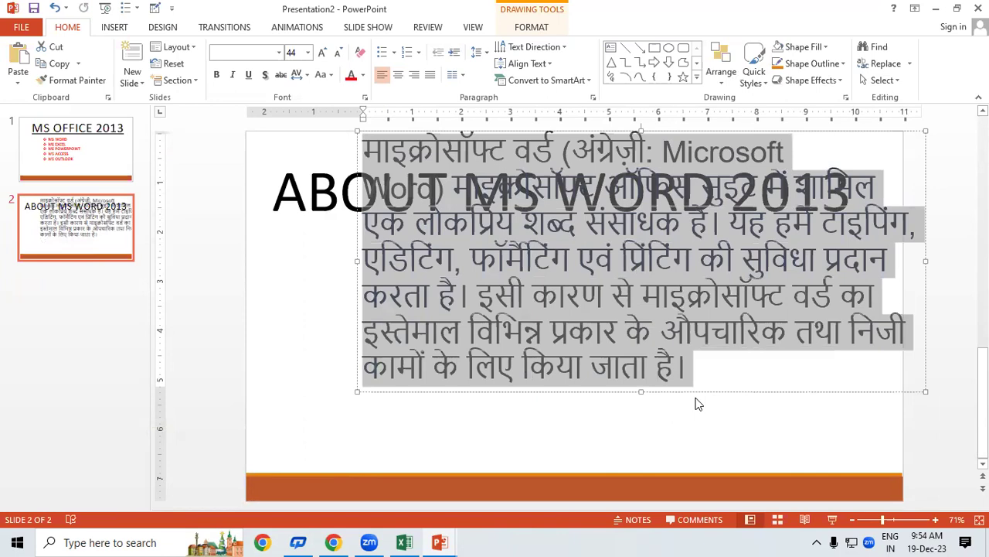
key(ctrl+shift+comma)
key(ctrl+shift+comma)
key(ctrl+shift+comma)
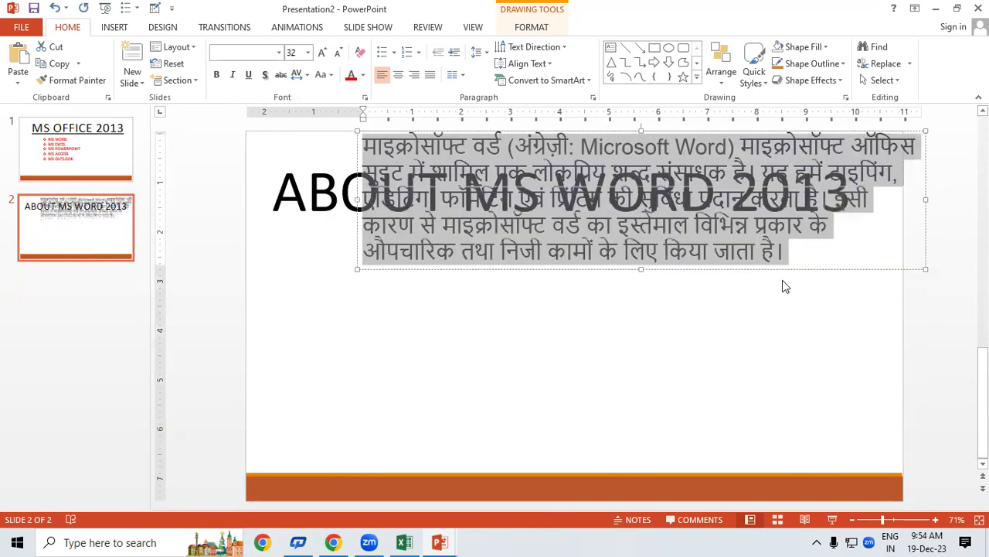
mouse_move(783, 268)
mouse_down()
mouse_move(716, 375)
mouse_move(714, 360)
mouse_up()
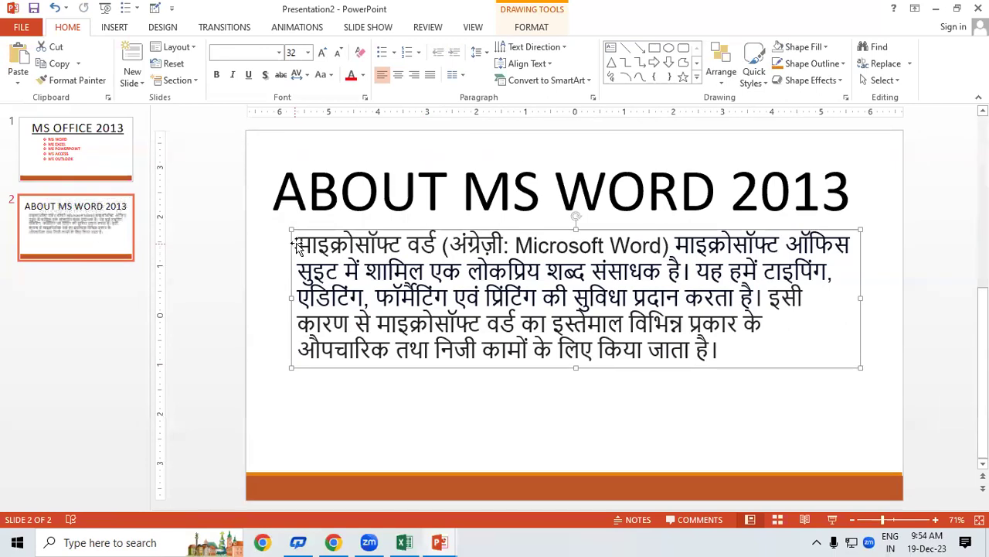
drag(309, 246, 758, 361)
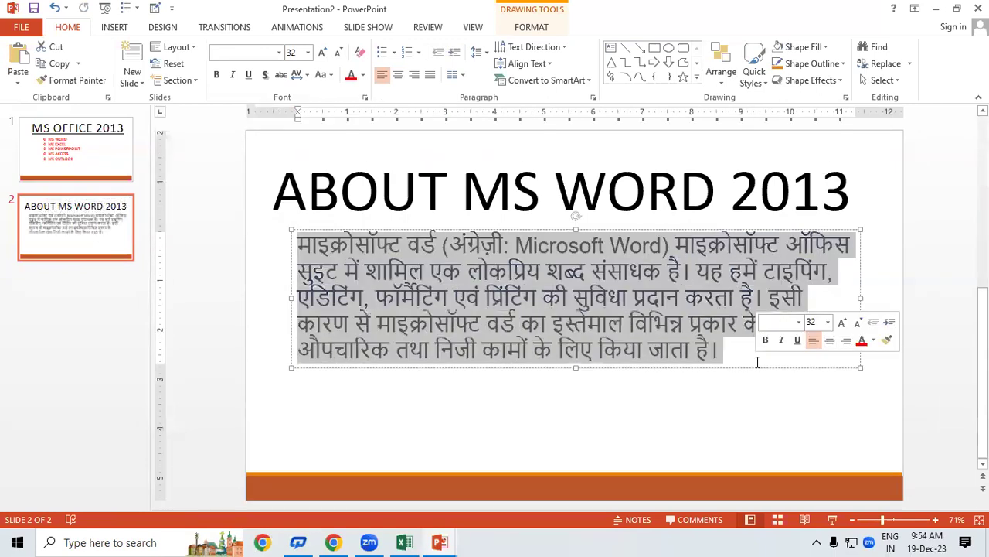
key(ctrl+shift+less)
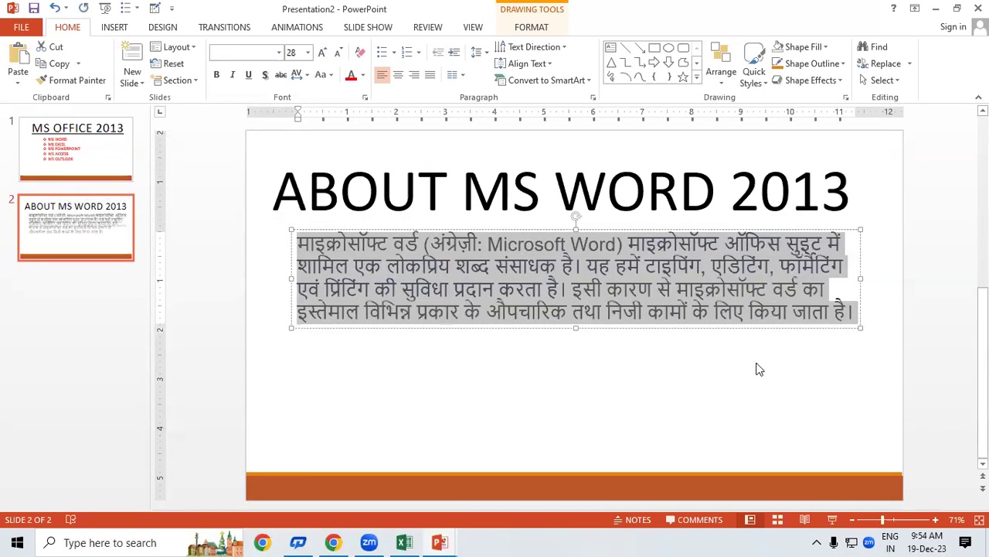
key(ctrl+shift+less)
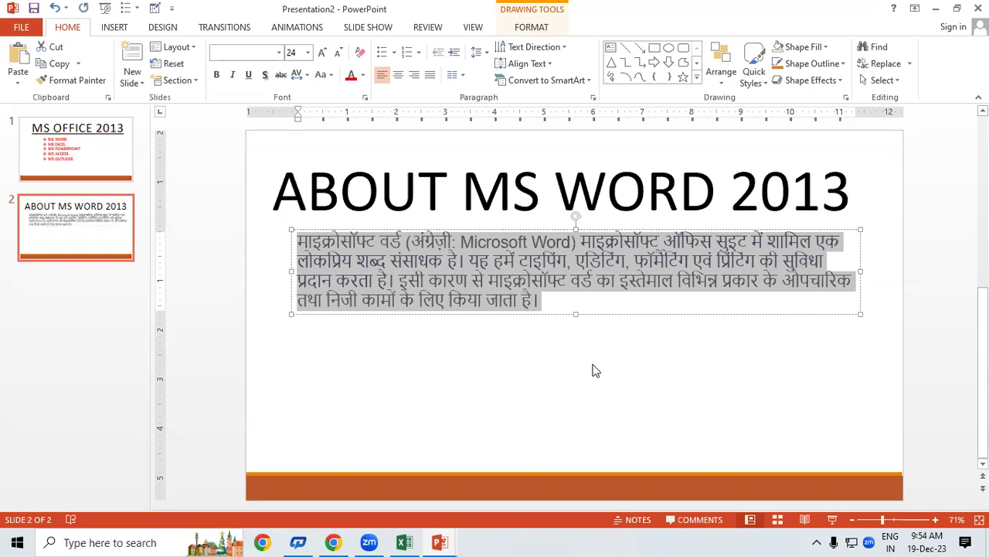
click(593, 365)
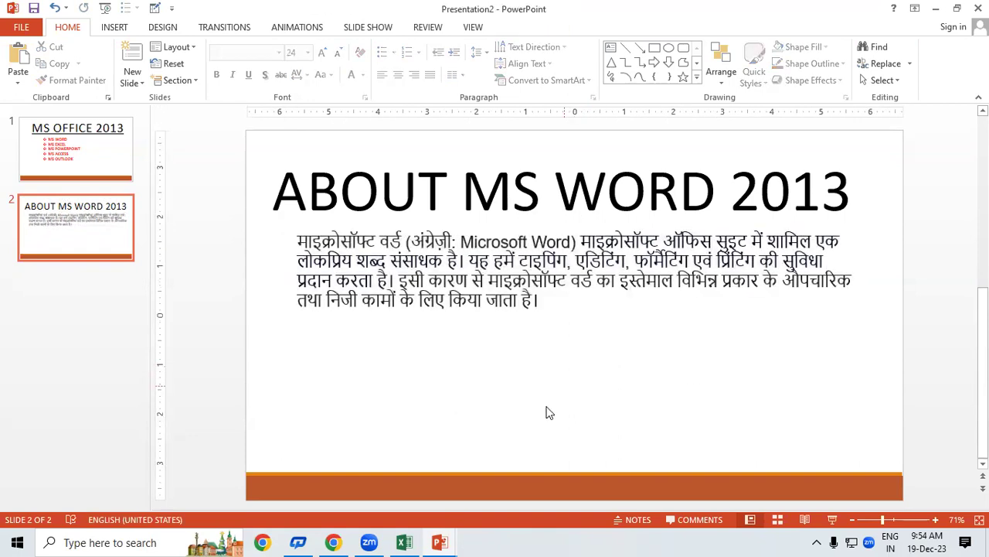
Search Google for 'MS WORD PICTURE' in Chrome
click(333, 542)
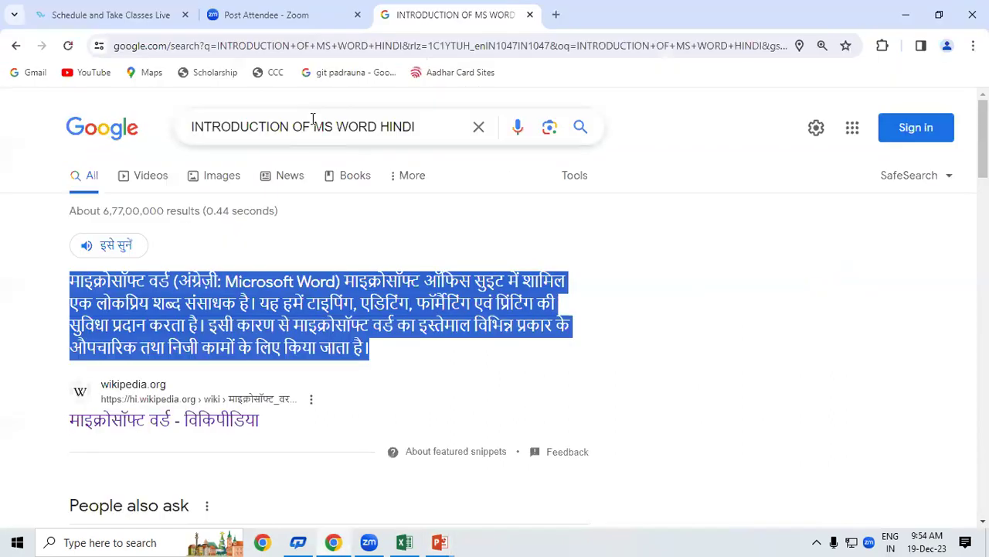
click(261, 42)
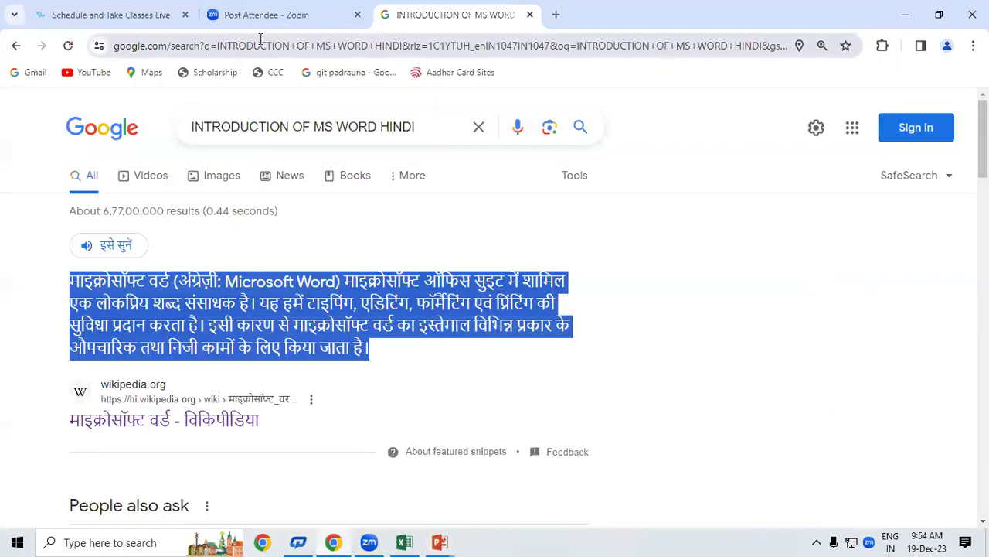
text(M)
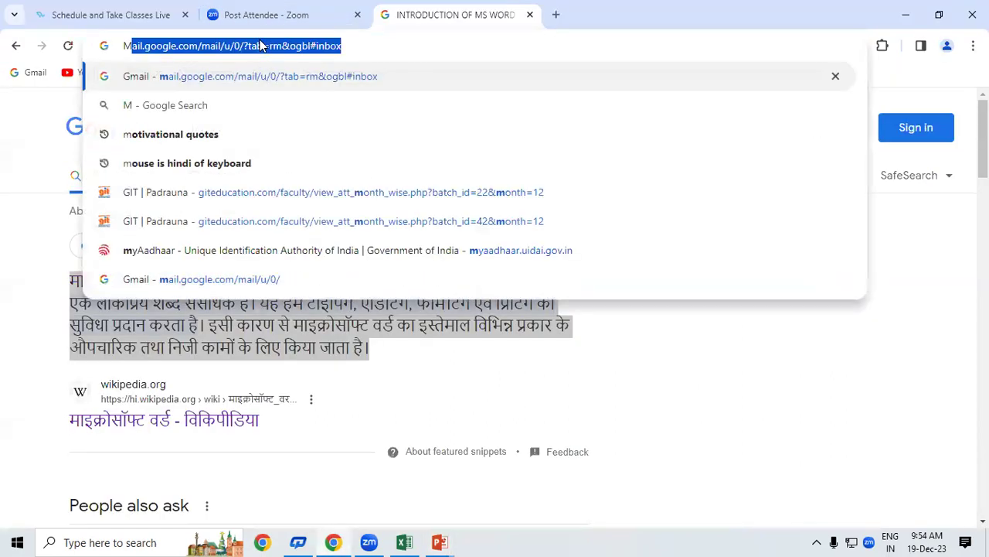
text(S WORD PICTURE)
key(Return)
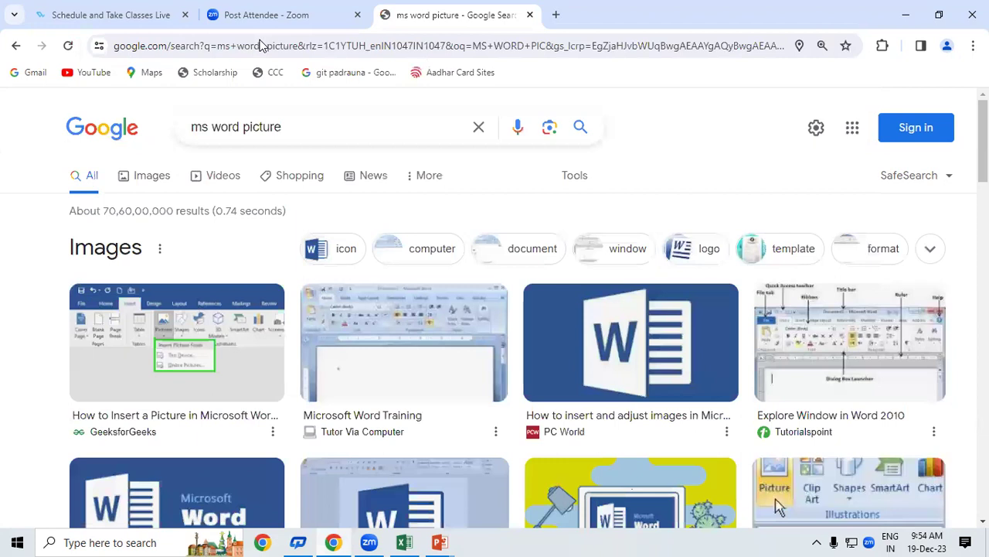
Preview the PC World Word image and abandon saving it
click(680, 340)
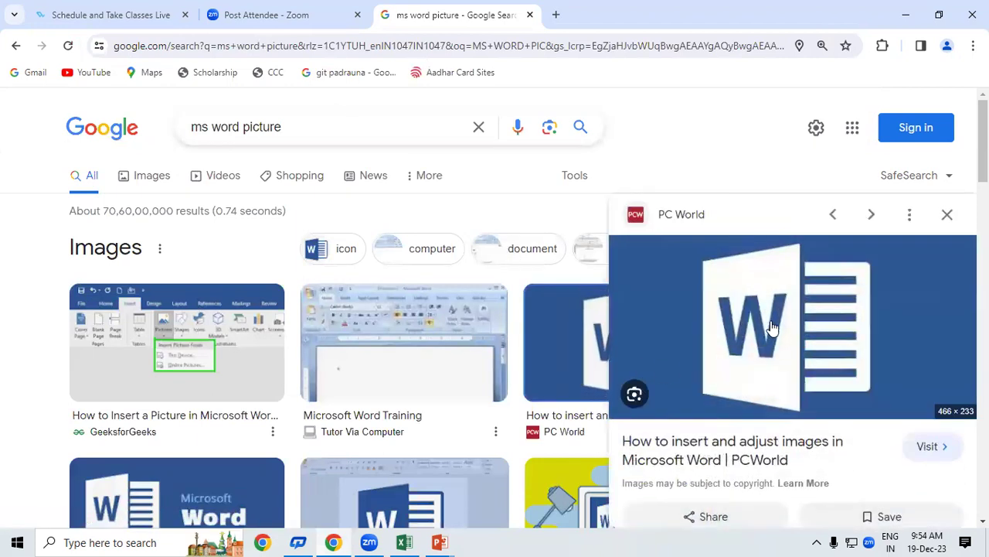
right_click(778, 286)
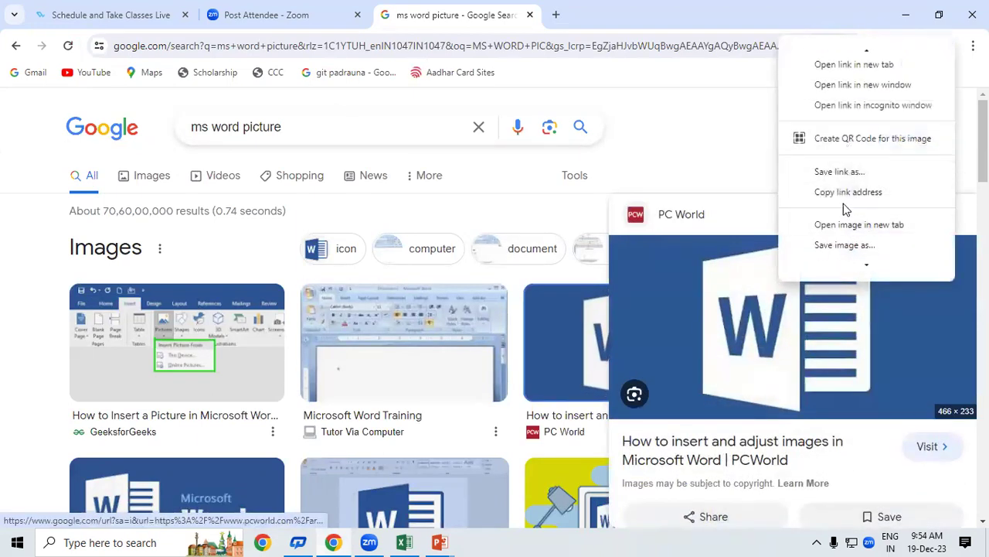
click(836, 246)
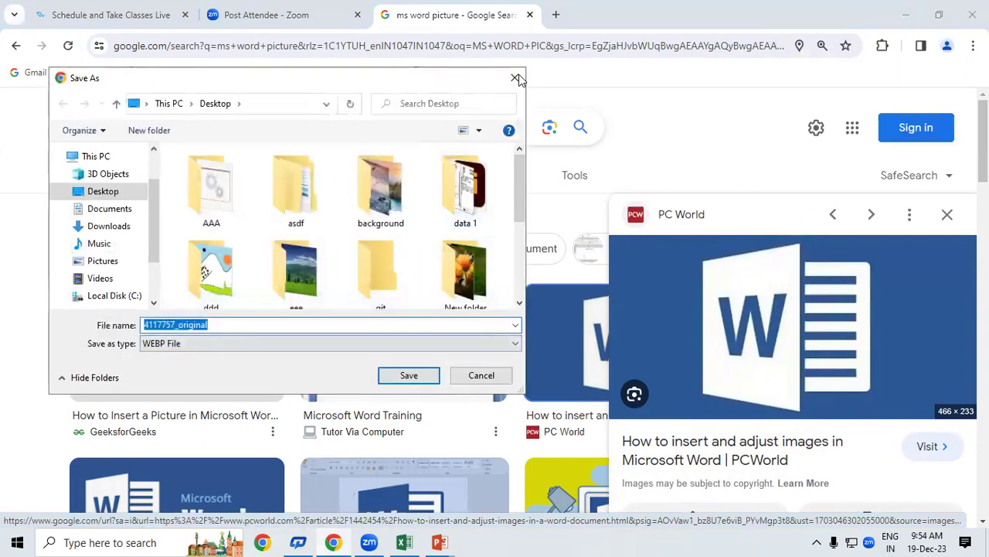
click(516, 79)
Save the Lifewire Microsoft Word image as a PNG into the Music folder
scroll(821, 265, down, 5)
scroll(850, 255, down, 3)
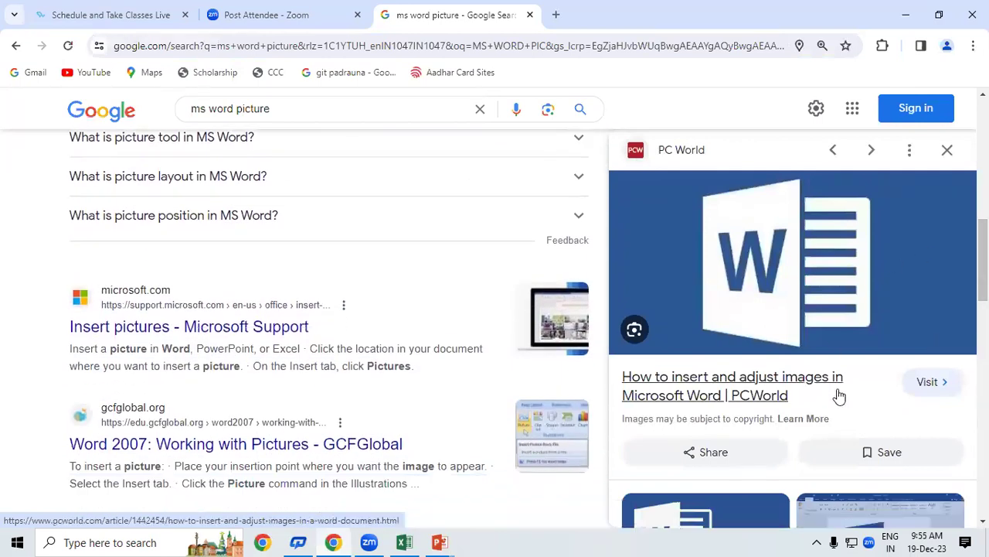
scroll(821, 428, down, 1)
scroll(850, 418, down, 1)
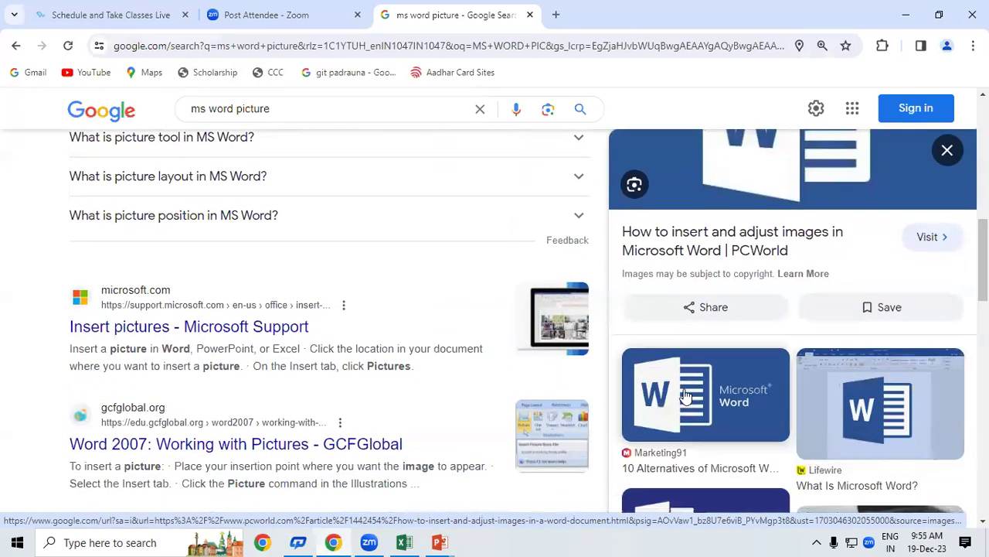
click(877, 410)
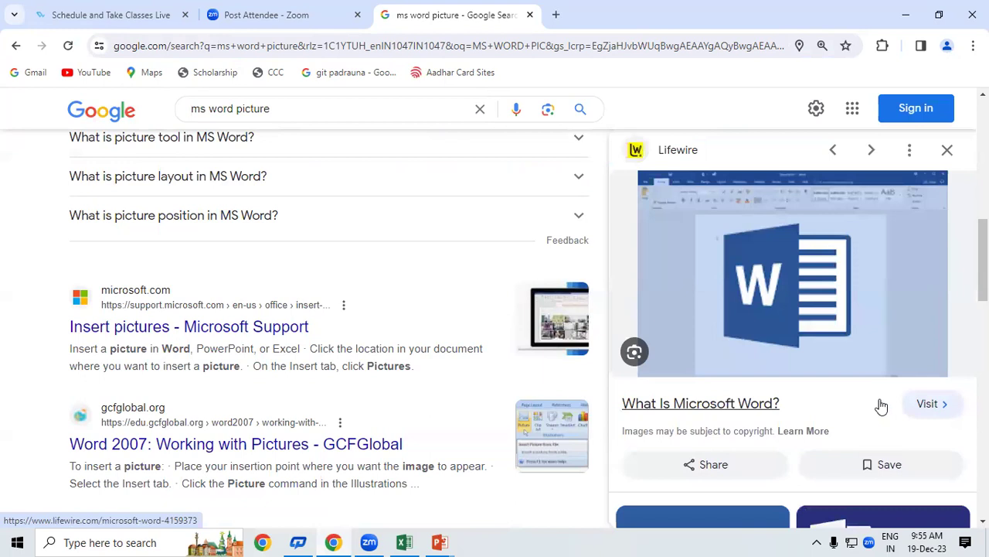
right_click(670, 264)
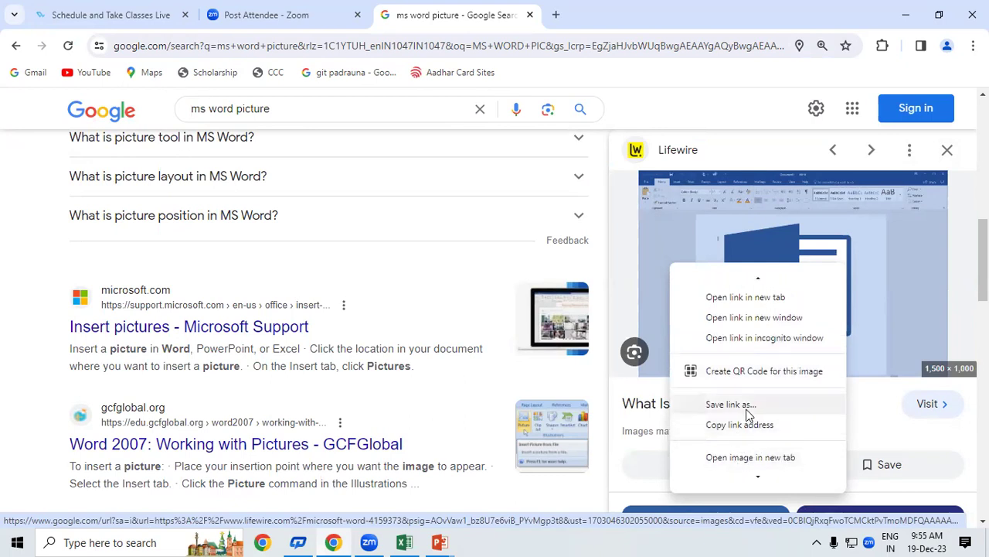
scroll(758, 348, down, 1)
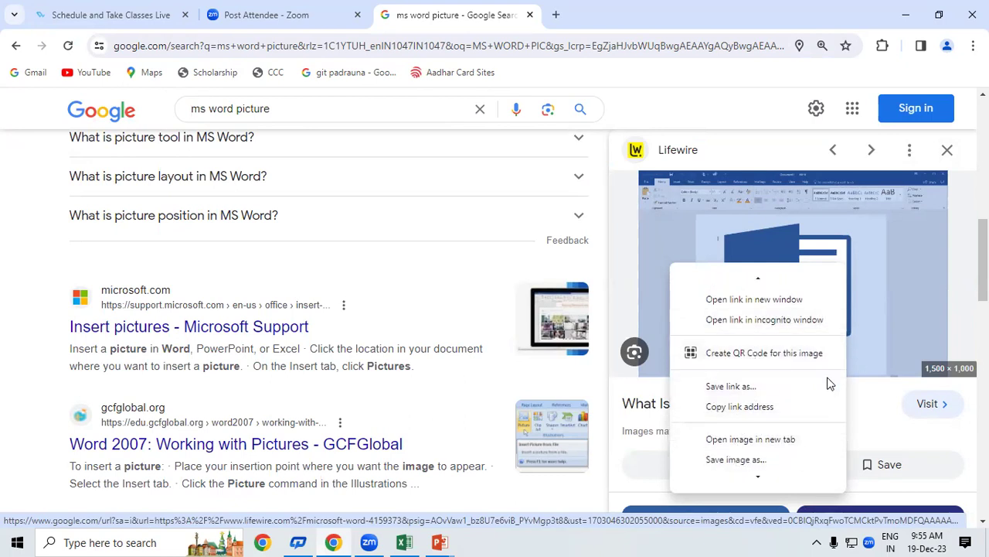
click(741, 459)
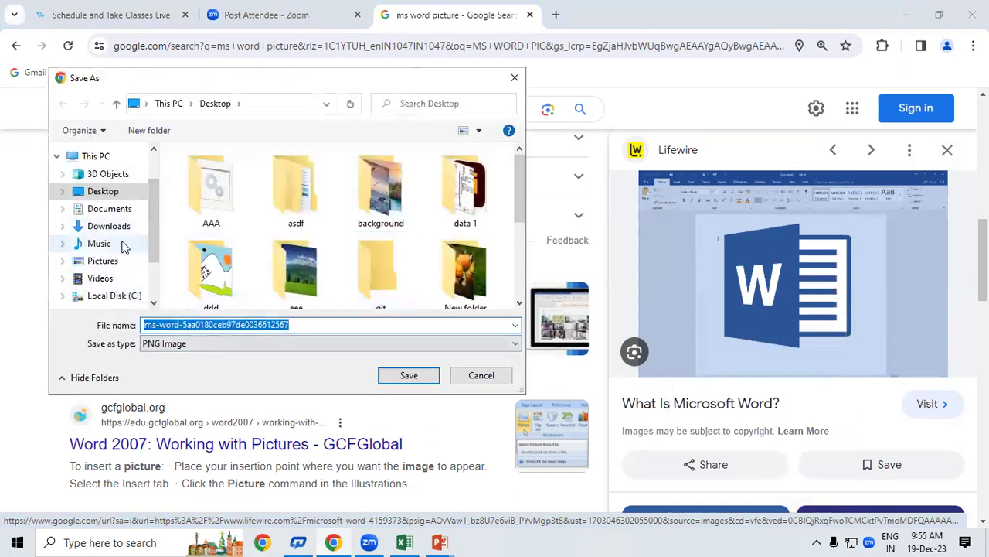
click(122, 244)
click(404, 376)
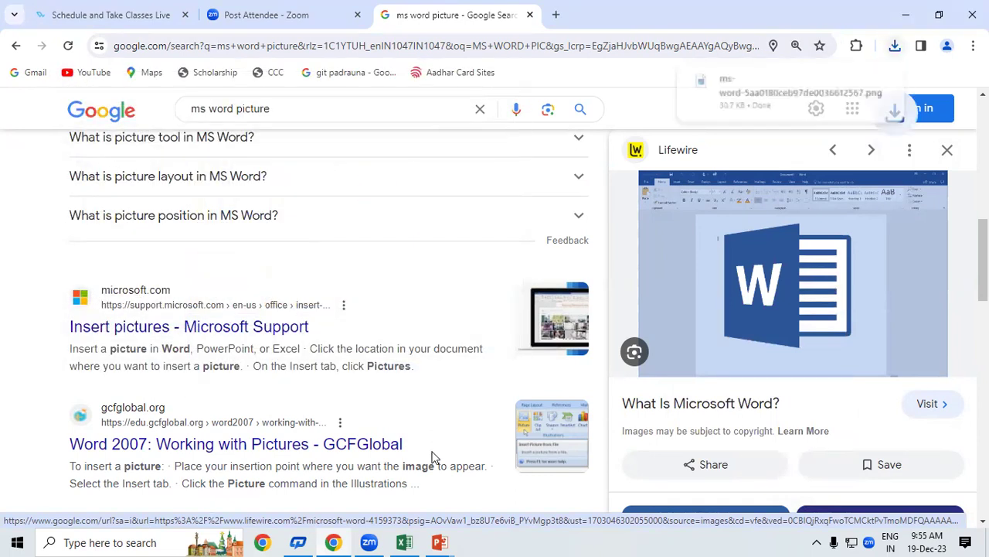
mouse_move(439, 541)
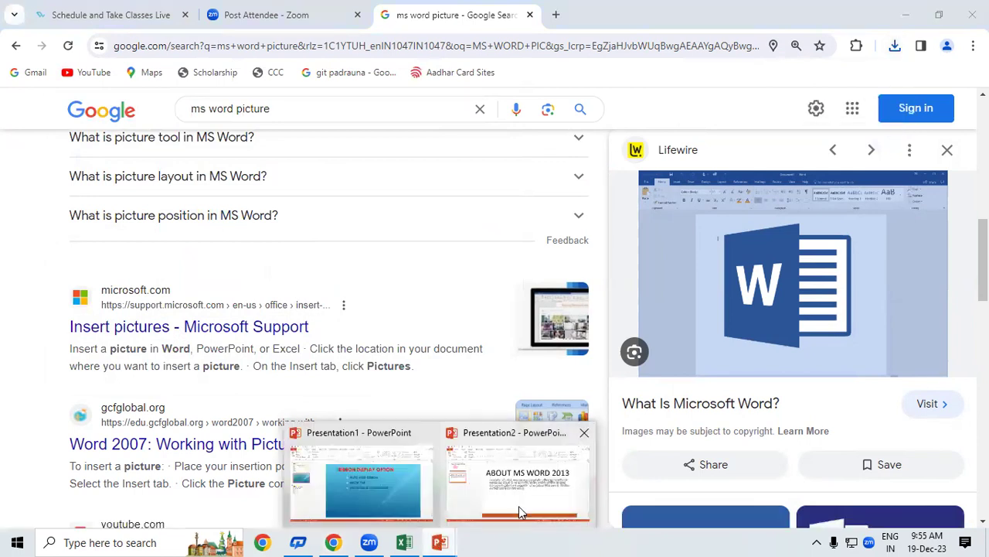
click(519, 506)
Insert the downloaded ms-word image from the Music folder onto slide 2
click(116, 29)
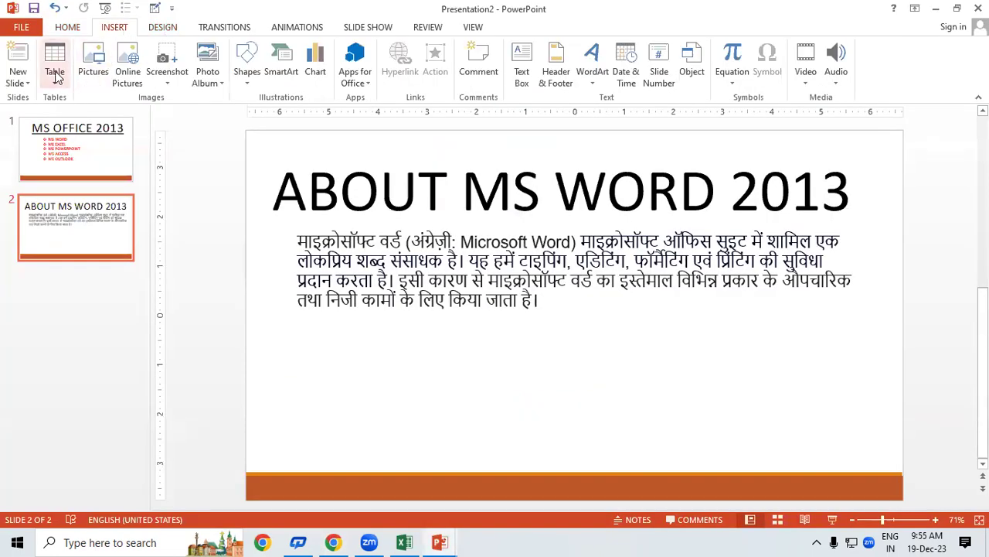
click(91, 63)
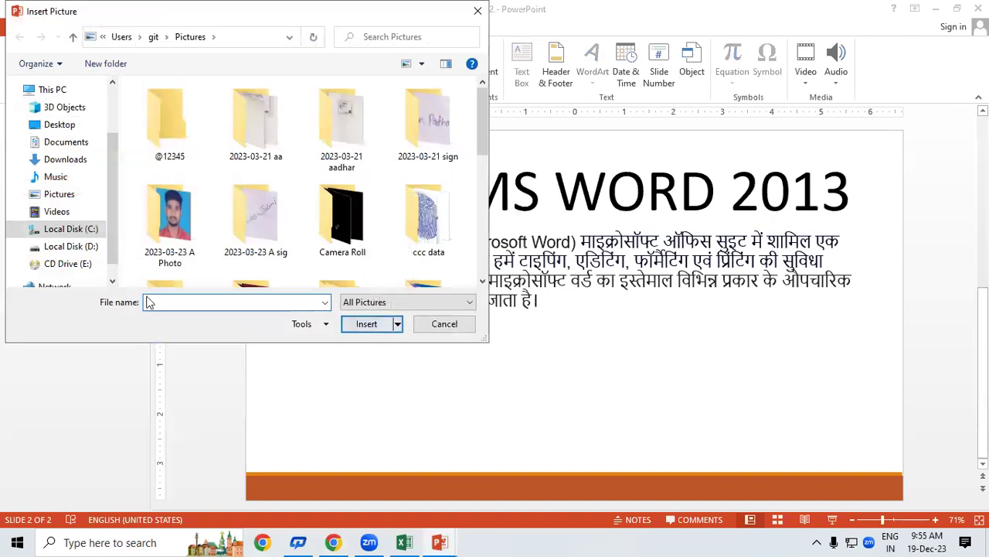
mouse_move(109, 243)
mouse_down()
mouse_move(112, 268)
mouse_move(108, 232)
mouse_up()
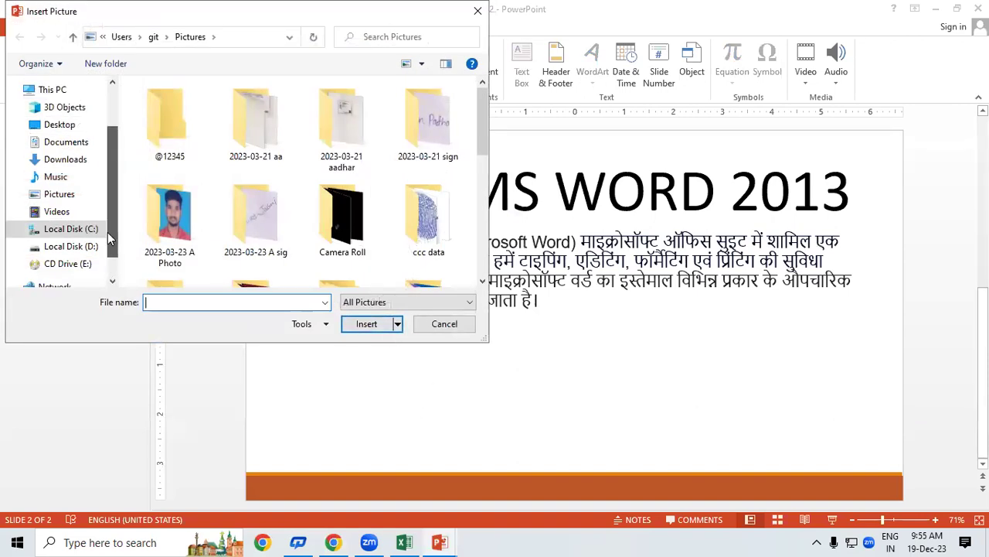
click(61, 194)
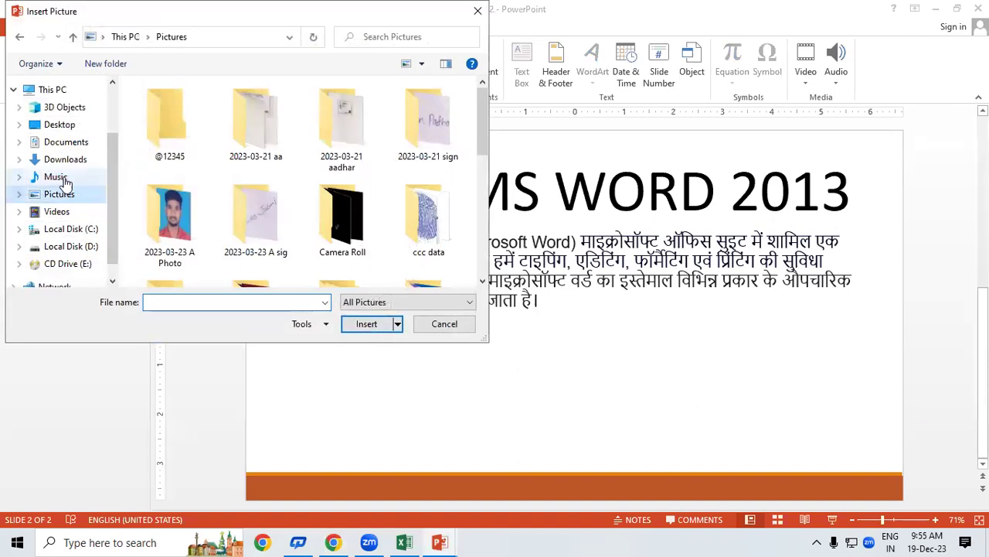
click(57, 178)
drag(482, 98, 481, 162)
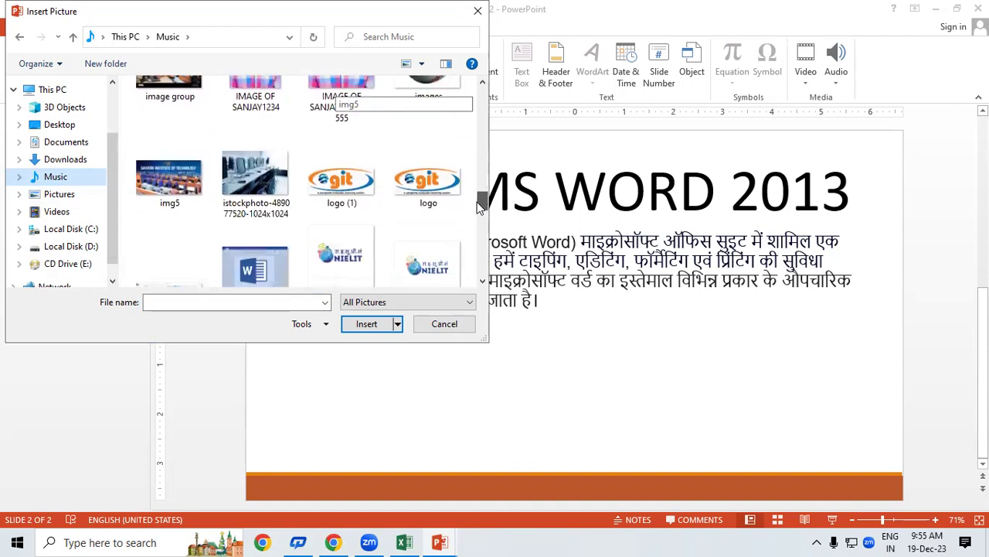
drag(480, 162, 481, 199)
click(255, 181)
click(370, 324)
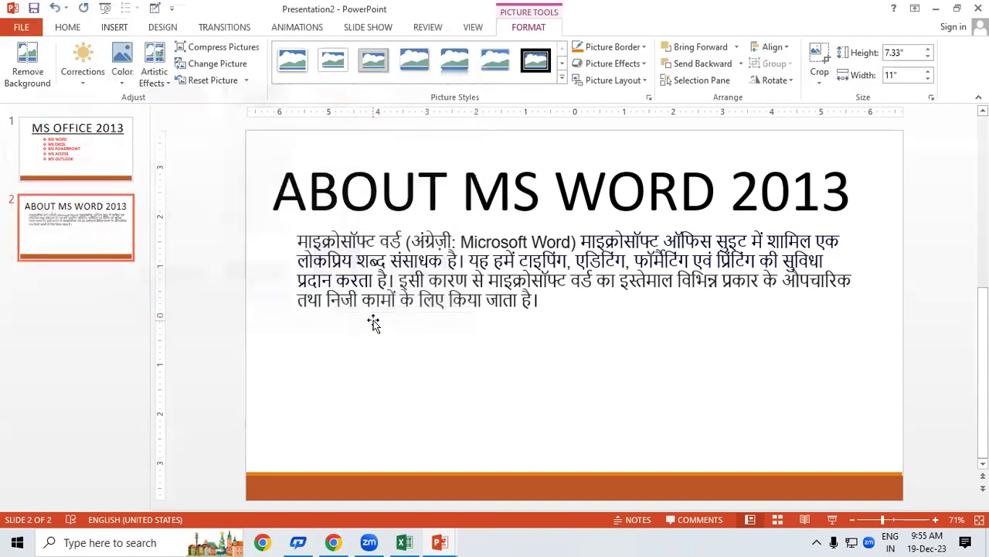
Shrink the MS Word picture and move it right, below the Hindi paragraph
mouse_move(839, 131)
mouse_down()
mouse_move(695, 334)
mouse_move(540, 464)
mouse_up()
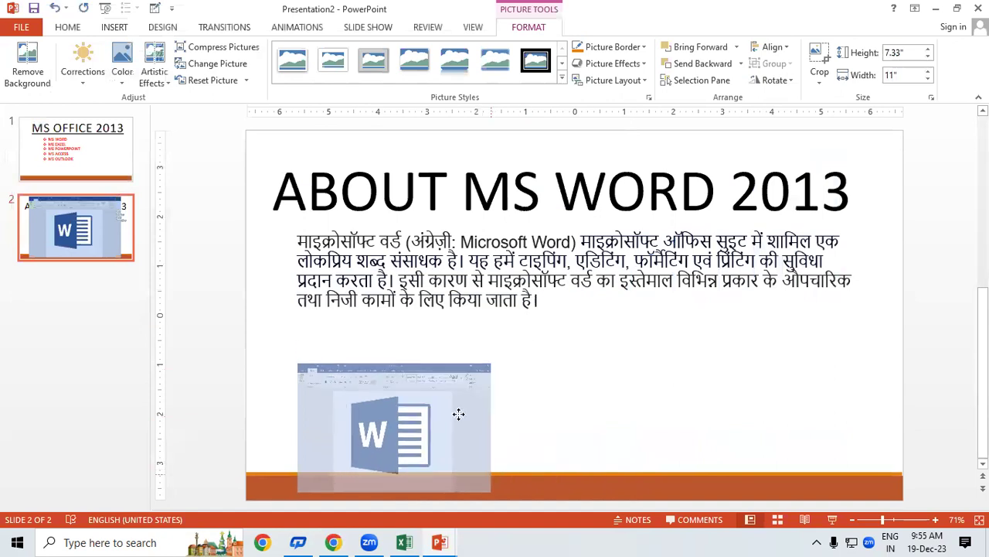
drag(459, 414, 771, 359)
click(452, 388)
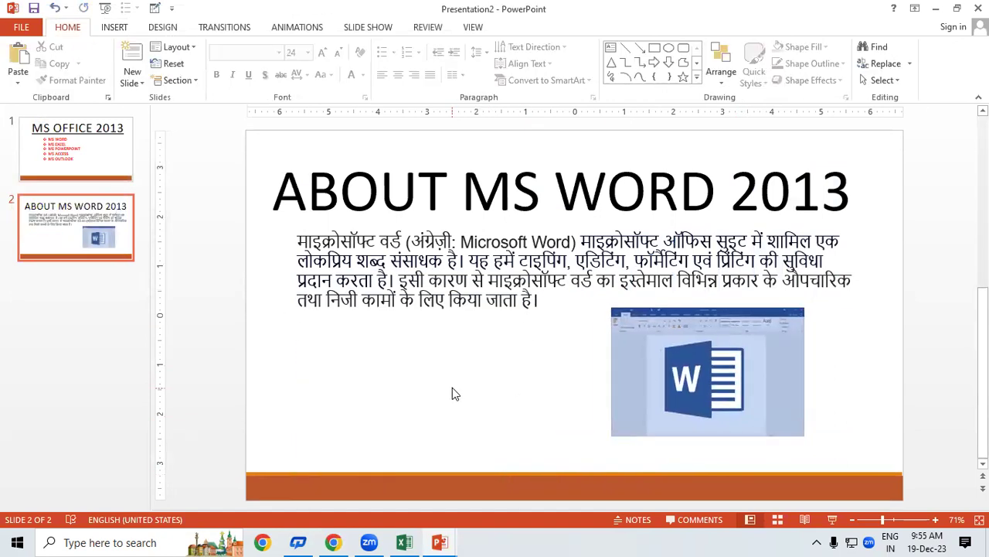